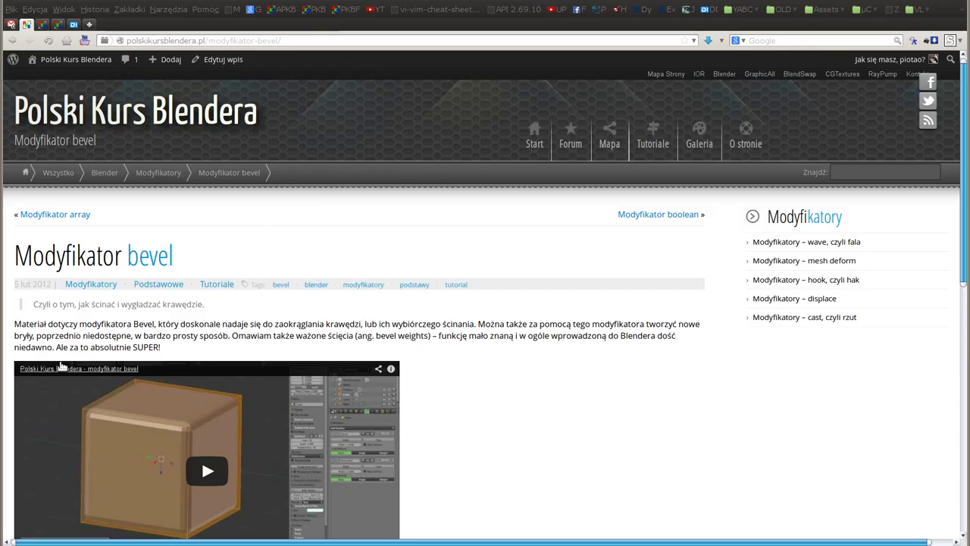
Scroll the Modyfikator bevel article until the embedded tutorial video player is fully visible.
scroll(537, 353, down, 2)
scroll(530, 353, down, 1)
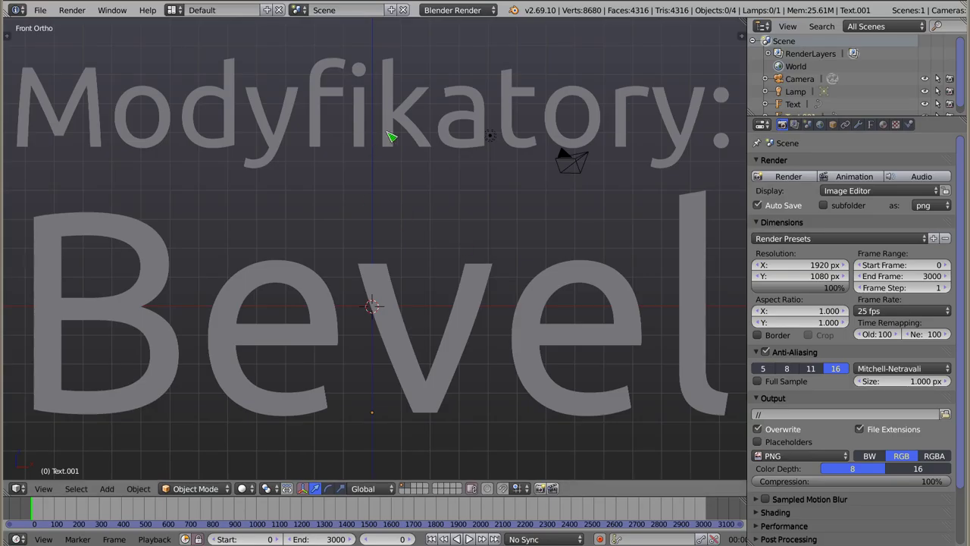
Delete the 'Modyfikatory:' and 'Bevel' title text objects from the scene.
right_click(392, 129)
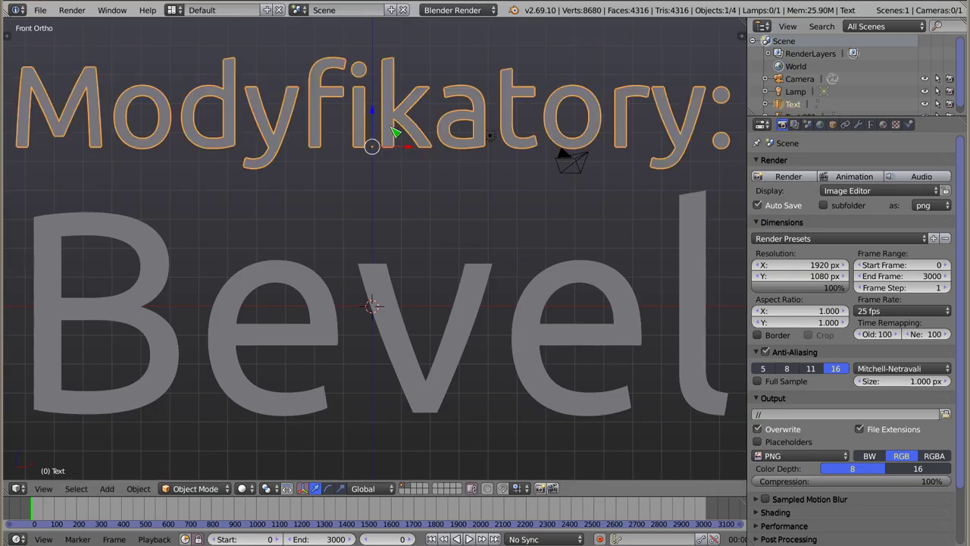
key(Delete)
right_click(385, 294)
key(Delete)
Add a new cube mesh and view it at an angle.
key(shift+a)
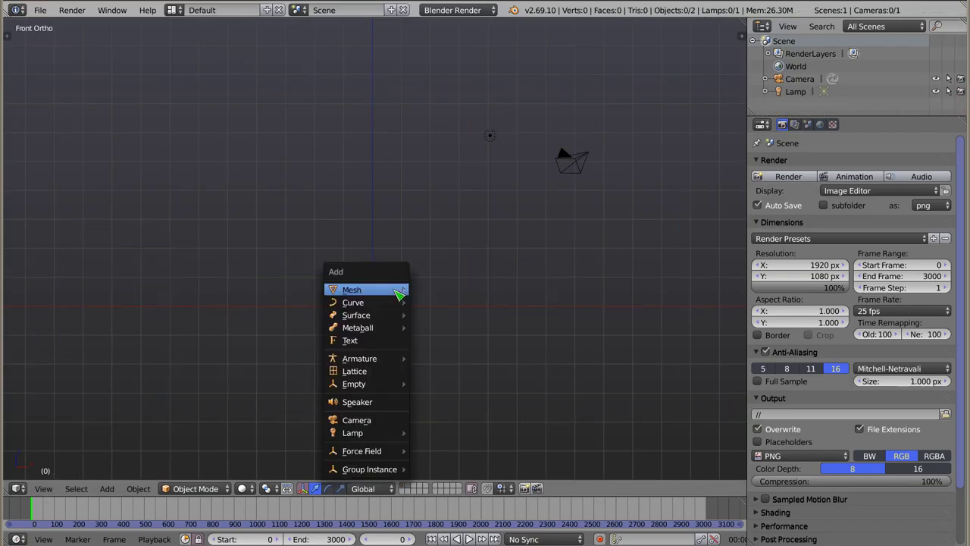
mouse_move(356, 289)
click(437, 303)
mouse_move(422, 329)
middle_down()
mouse_move(378, 357)
mouse_move(321, 275)
mouse_move(344, 345)
middle_up()
mouse_move(396, 380)
middle_down()
mouse_move(321, 372)
mouse_move(450, 372)
mouse_move(411, 382)
middle_up()
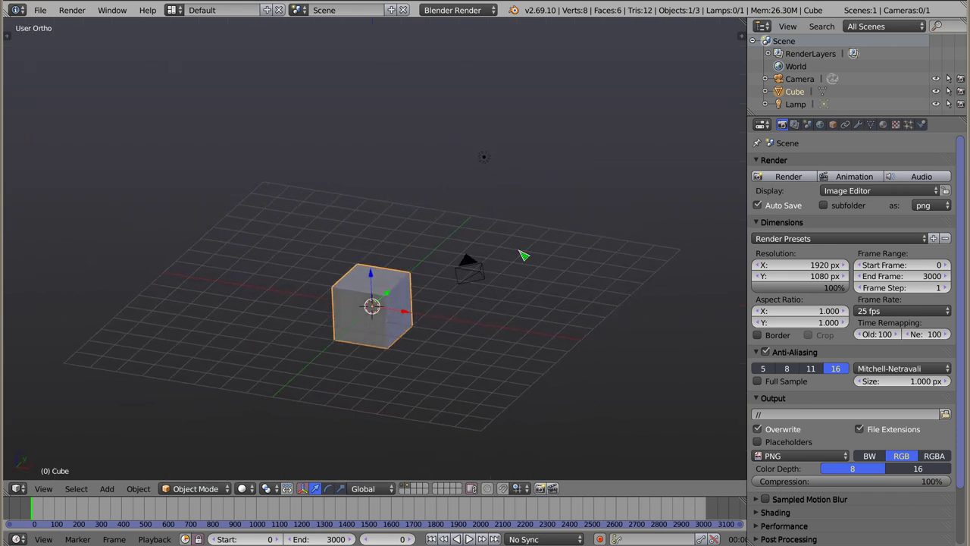
Add a Bevel modifier to the cube in the Modifiers tab.
click(857, 125)
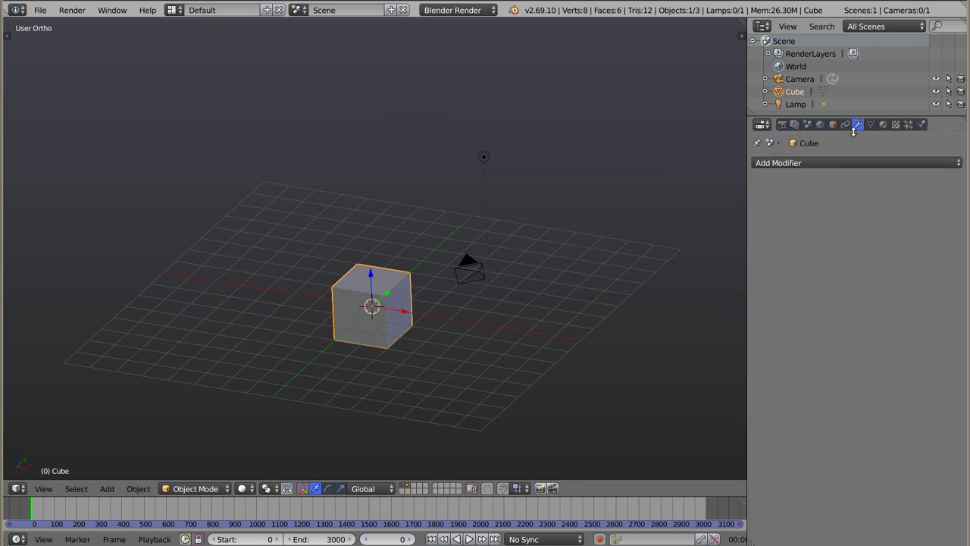
click(847, 163)
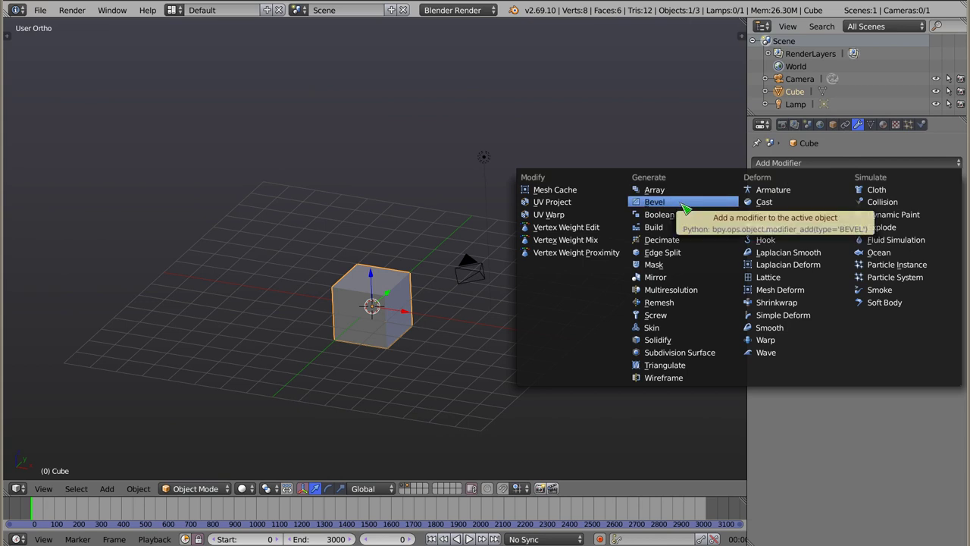
click(685, 206)
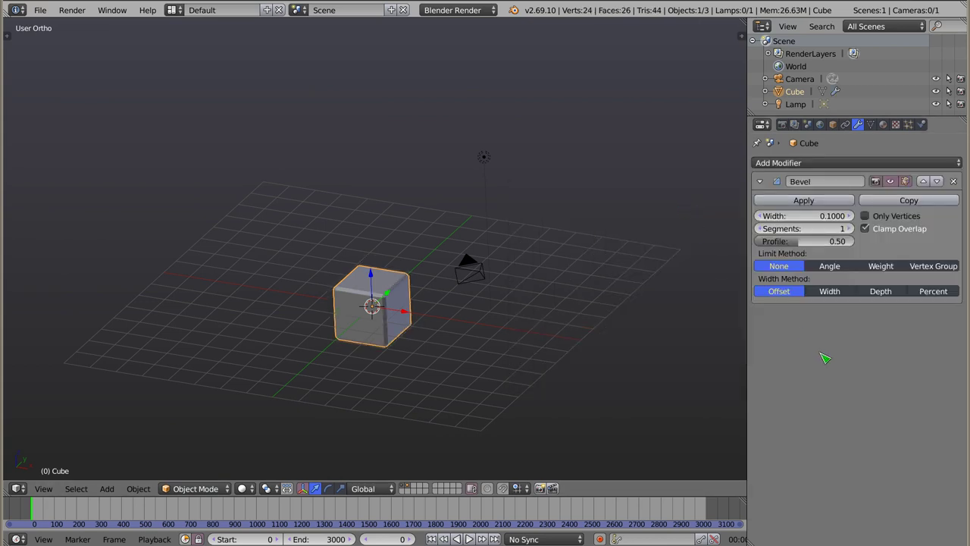
Reduce the Bevel modifier's Width to 0.0000, restoring the cube's sharp edges.
ctrl+middle_drag(850, 346, 877, 388)
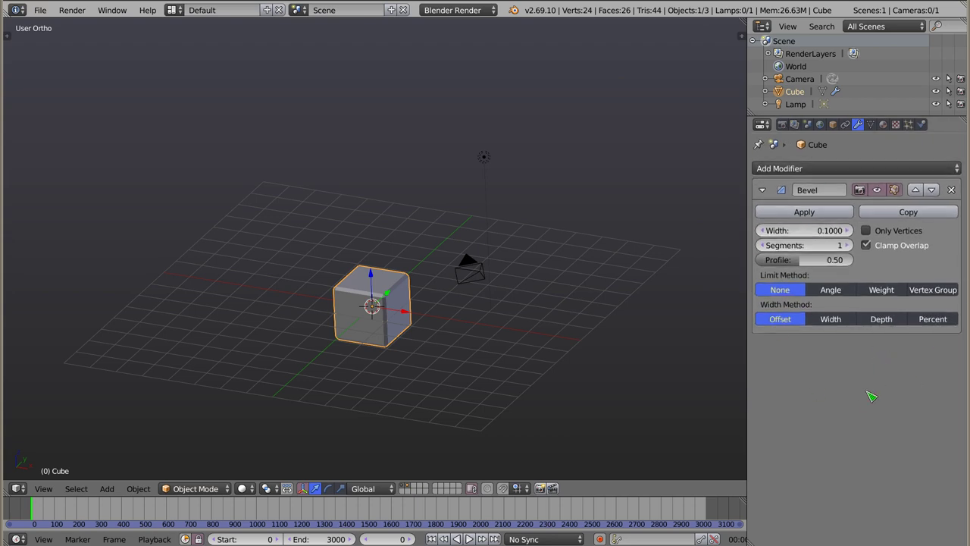
scroll(373, 323, up, 4)
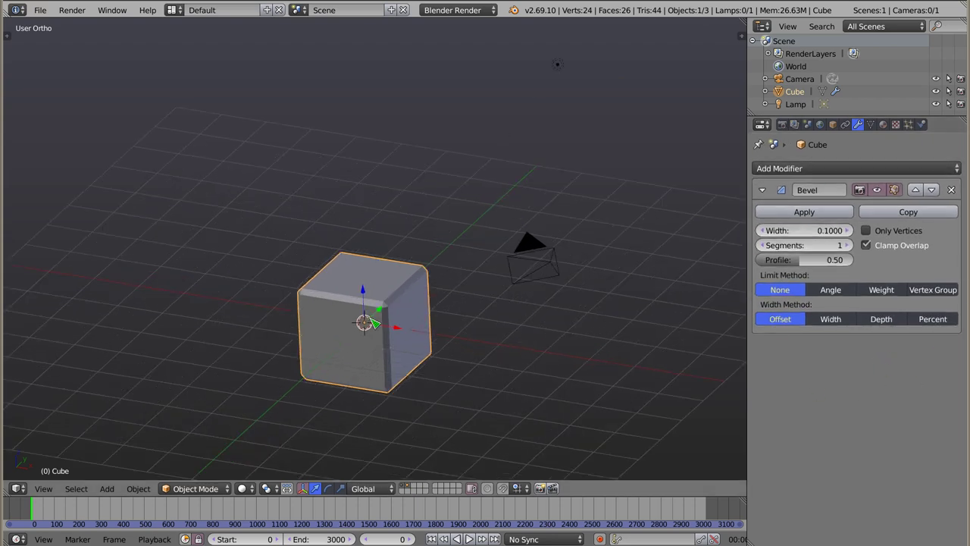
mouse_move(373, 325)
middle_down()
mouse_move(460, 356)
mouse_move(449, 249)
middle_up()
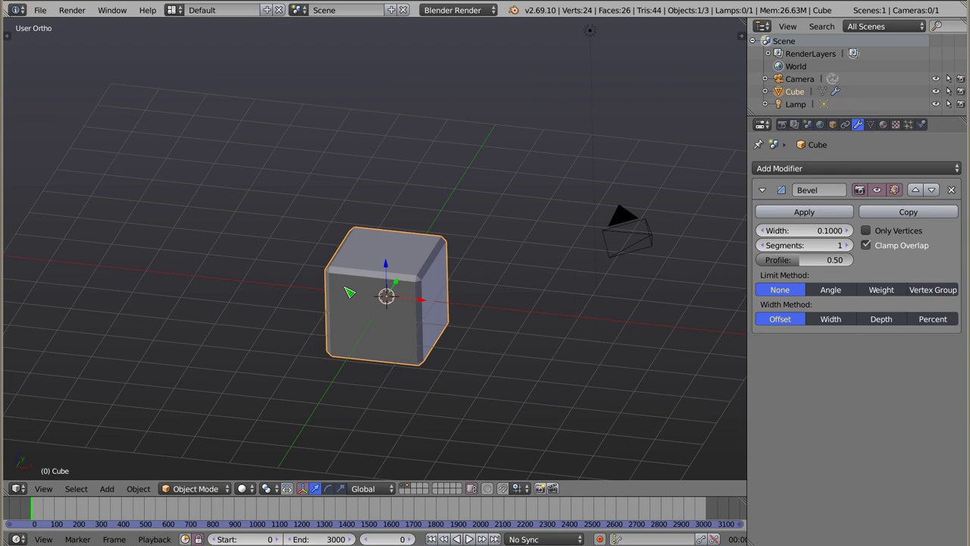
drag(825, 230, 766, 231)
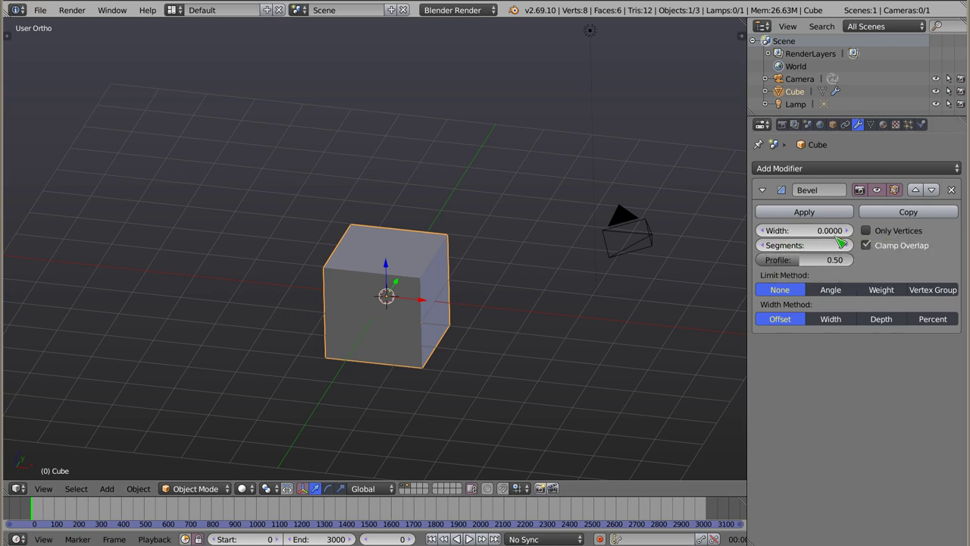
Raise the Bevel Width from 0 to 2.0000, collapsing the cube into a diamond.
drag(815, 231, 963, 230)
drag(841, 230, 887, 230)
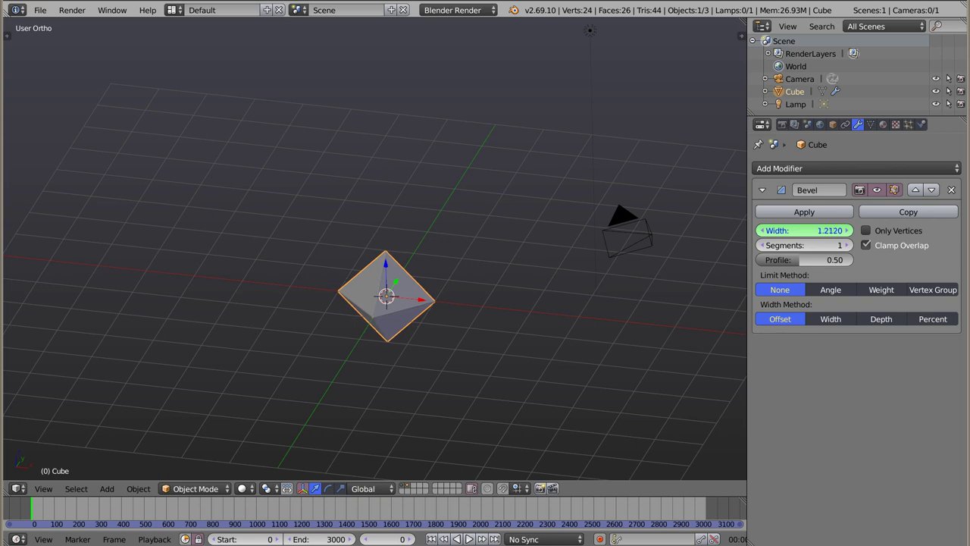
mouse_move(815, 231)
mouse_down()
mouse_move(815, 243)
mouse_move(806, 230)
mouse_up()
drag(806, 230, 804, 232)
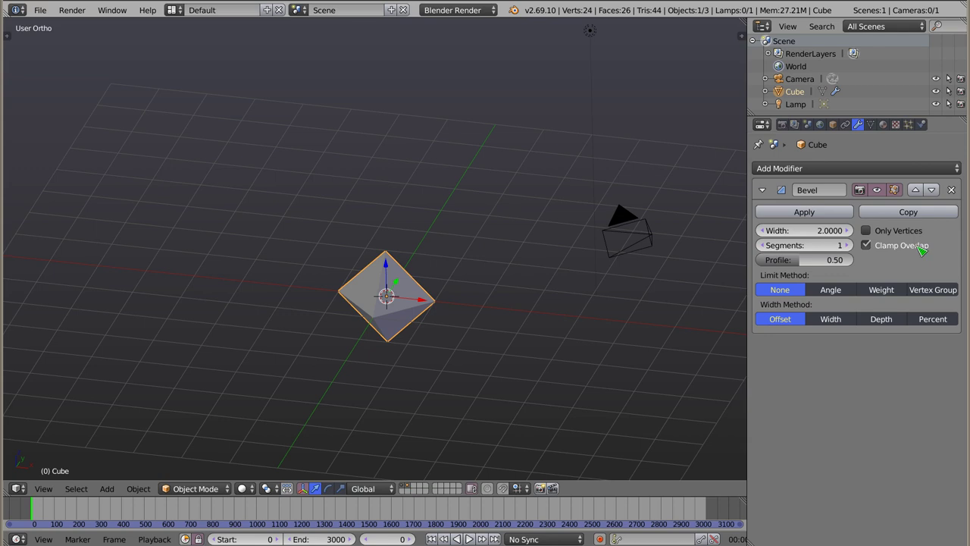
Turn off Clamp Overlap and bring the Bevel Width down to about 1.0010.
click(867, 246)
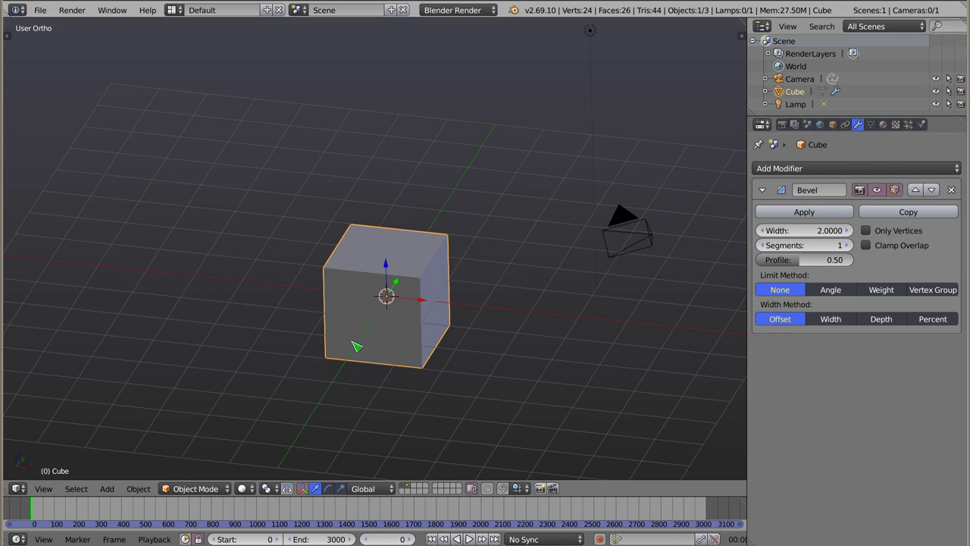
mouse_move(804, 230)
mouse_down()
mouse_move(959, 230)
mouse_move(733, 230)
mouse_move(794, 230)
mouse_move(745, 230)
mouse_up()
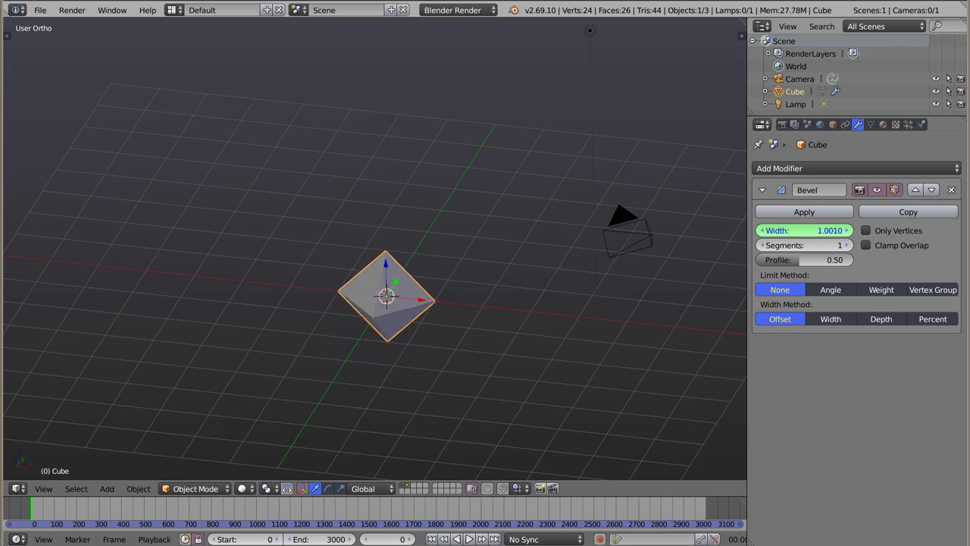
Settle the Bevel Width near 1.0 and inspect the cube in Front Ortho wireframe.
drag(745, 231, 783, 260)
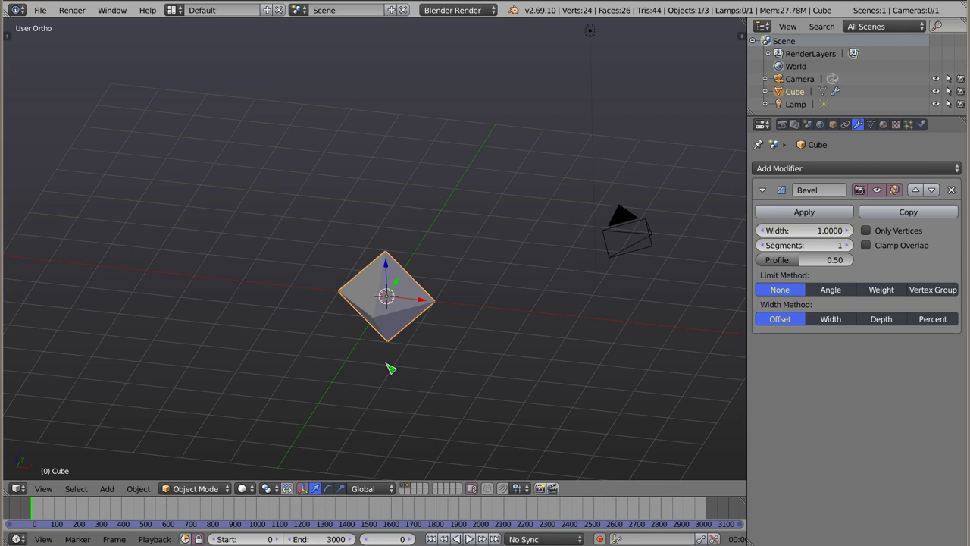
mouse_move(373, 278)
middle_down()
mouse_move(440, 431)
mouse_move(468, 321)
mouse_move(481, 182)
mouse_move(365, 240)
middle_up()
key(KP_1)
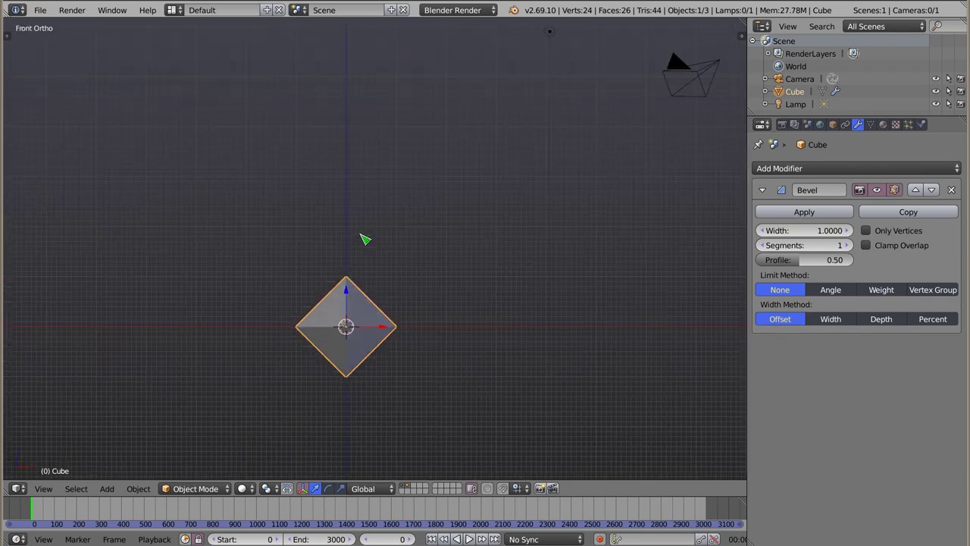
scroll(336, 353, up, 4)
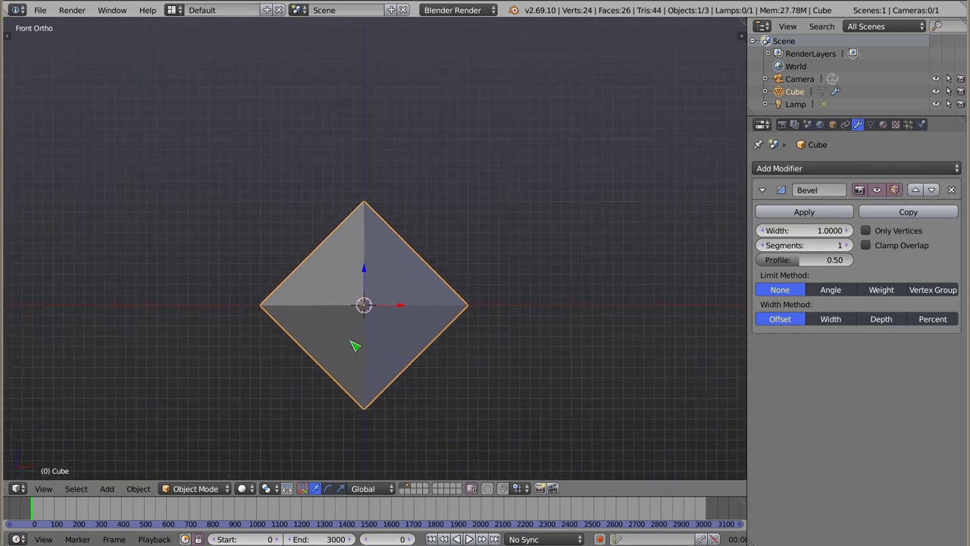
shift+middle_drag(353, 347, 389, 294)
scroll(388, 294, up, 2)
scroll(387, 290, up, 1)
shift+middle_drag(412, 228, 392, 244)
key(z)
scroll(412, 278, up, 2)
scroll(403, 265, up, 2)
scroll(406, 269, up, 1)
mouse_move(406, 268)
shift+middle_down()
mouse_move(403, 281)
mouse_move(430, 309)
shift+middle_up()
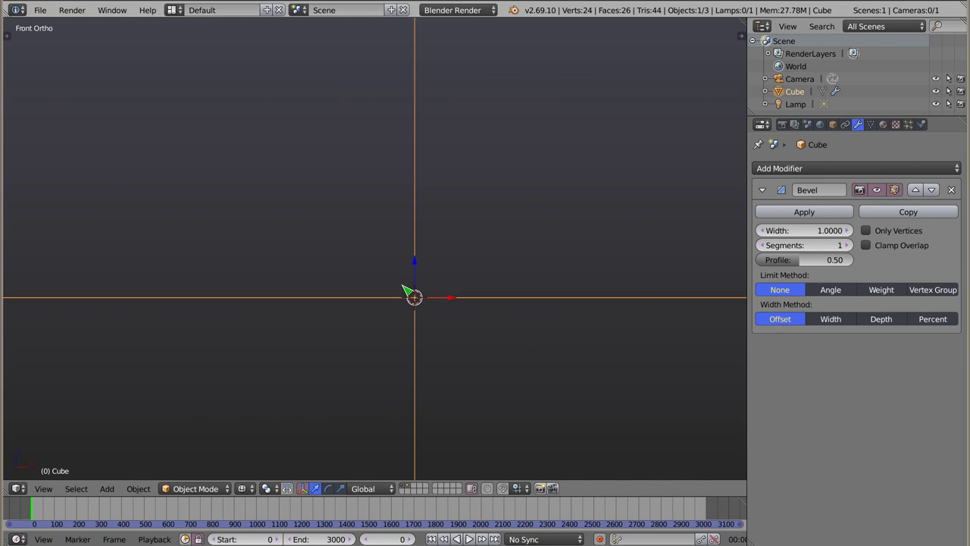
Enter a Bevel Width of 1.0001, then return to solid shading at an angled view.
click(817, 231)
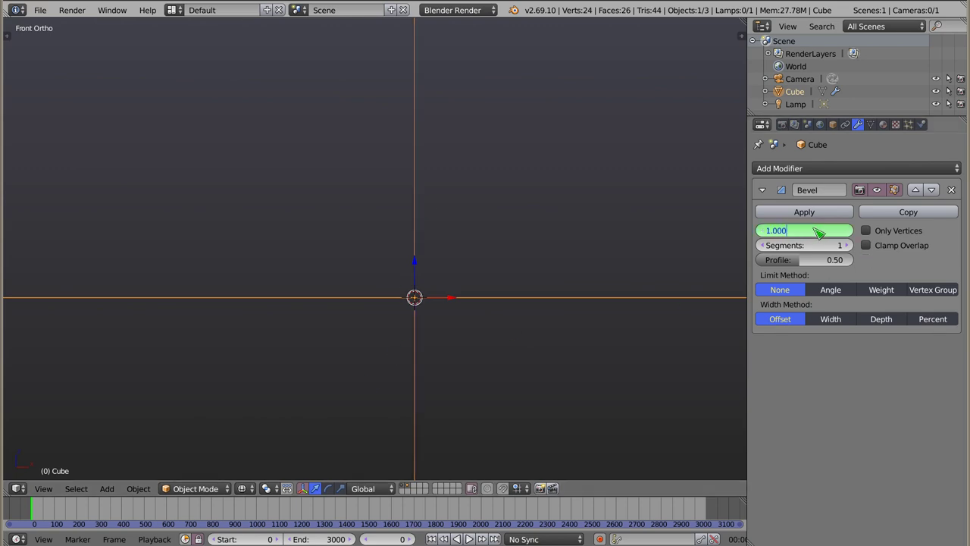
text(1)
key(Return)
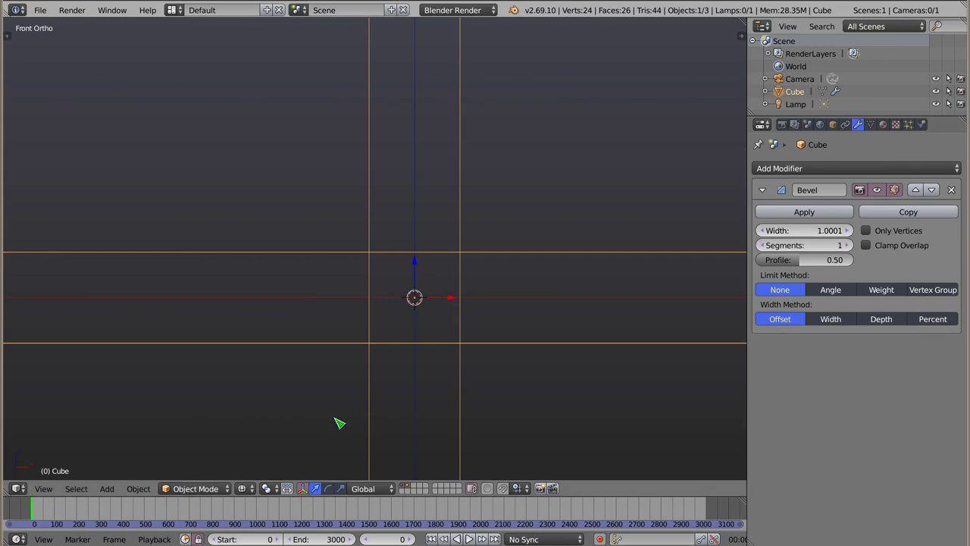
scroll(411, 273, down, 8)
scroll(410, 273, down, 5)
scroll(411, 273, down, 5)
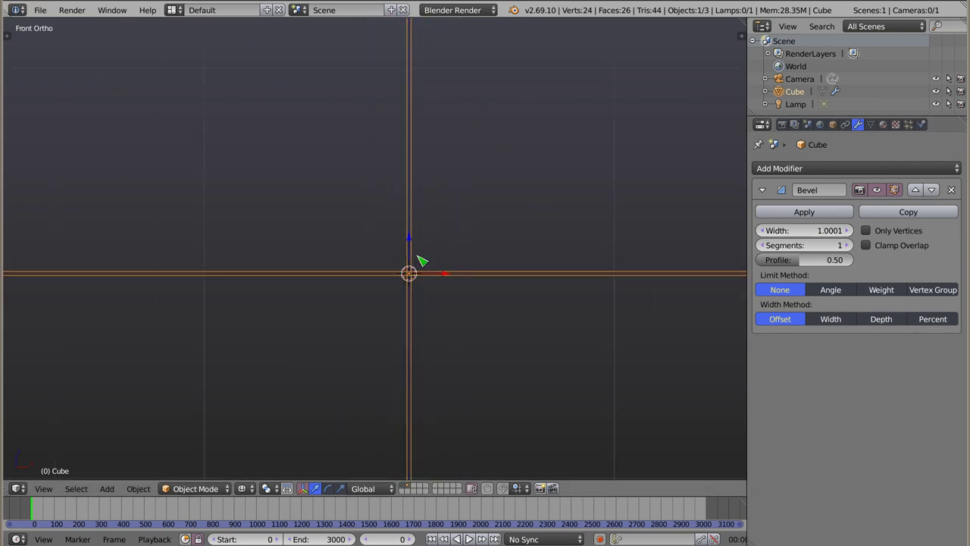
scroll(419, 258, down, 3)
scroll(418, 259, down, 4)
scroll(418, 258, down, 4)
mouse_move(419, 258)
middle_down()
mouse_move(386, 319)
mouse_move(392, 301)
middle_up()
key(z)
scroll(394, 301, up, 3)
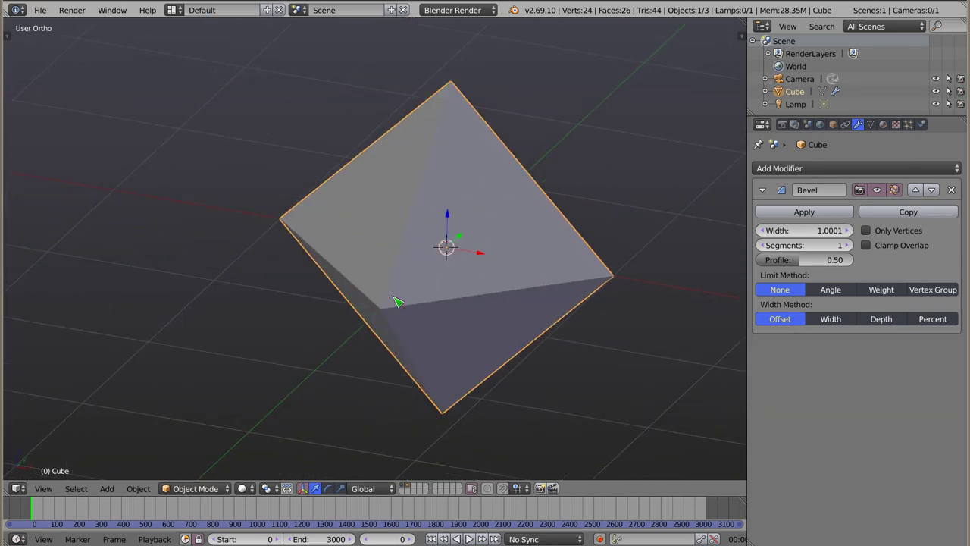
scroll(379, 257, up, 4)
mouse_move(377, 256)
middle_down()
mouse_move(383, 351)
mouse_move(340, 372)
mouse_move(373, 364)
middle_up()
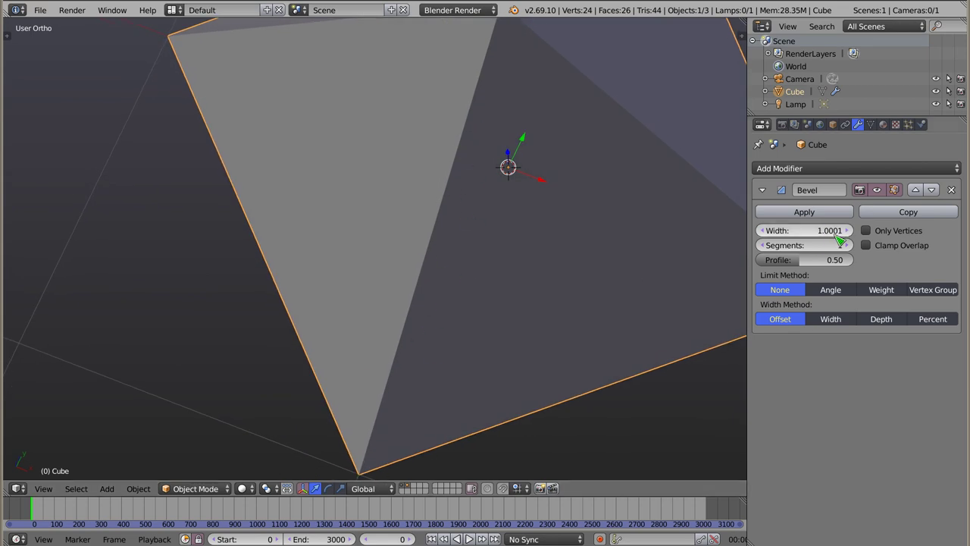
Lower the Bevel Width to 0.0500 for narrow chamfered edges.
click(808, 235)
key(Escape)
mouse_move(808, 230)
mouse_down()
mouse_move(822, 230)
mouse_move(788, 231)
mouse_up()
scroll(377, 165, down, 8)
middle_drag(377, 165, 521, 310)
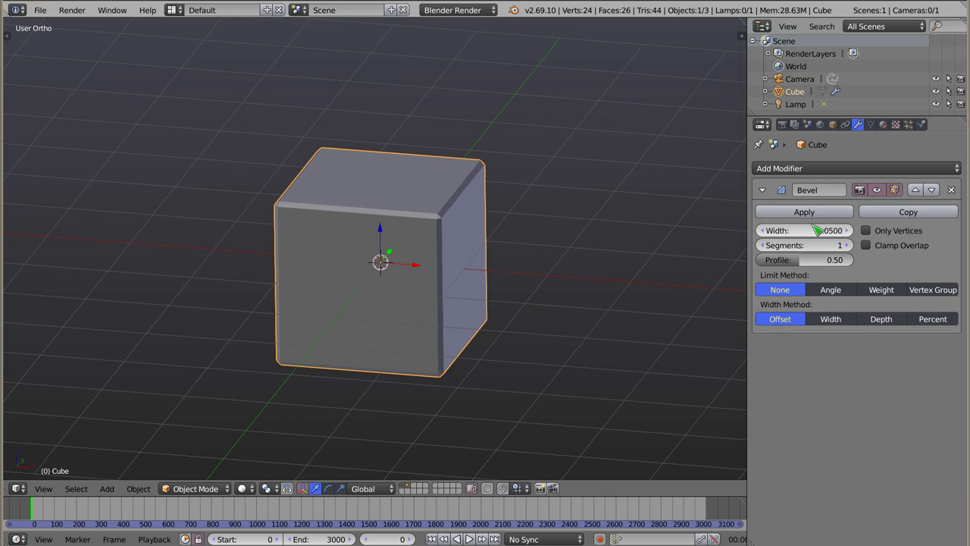
Adjust the Bevel Width to 0.1000 while viewing the cube in Front Ortho.
drag(807, 233, 901, 233)
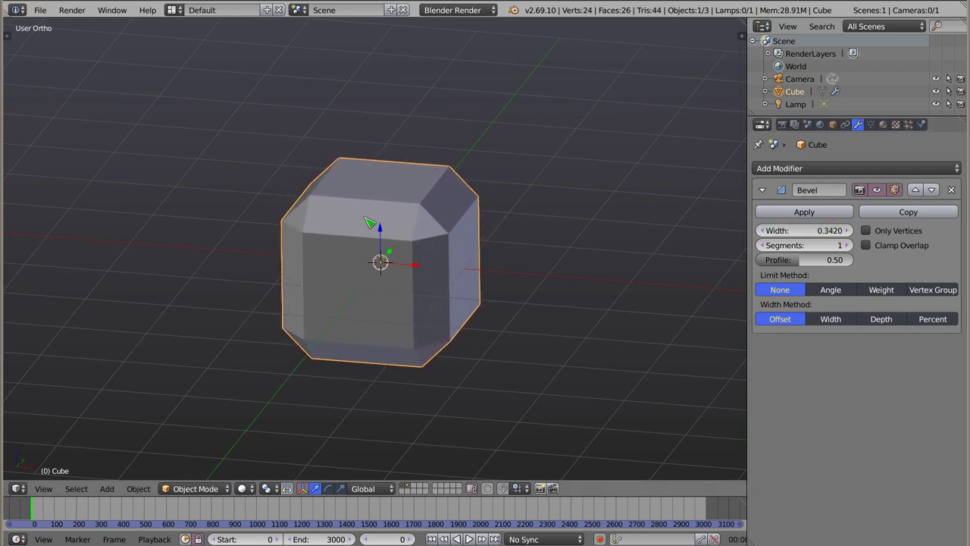
key(KP_1)
drag(807, 230, 758, 230)
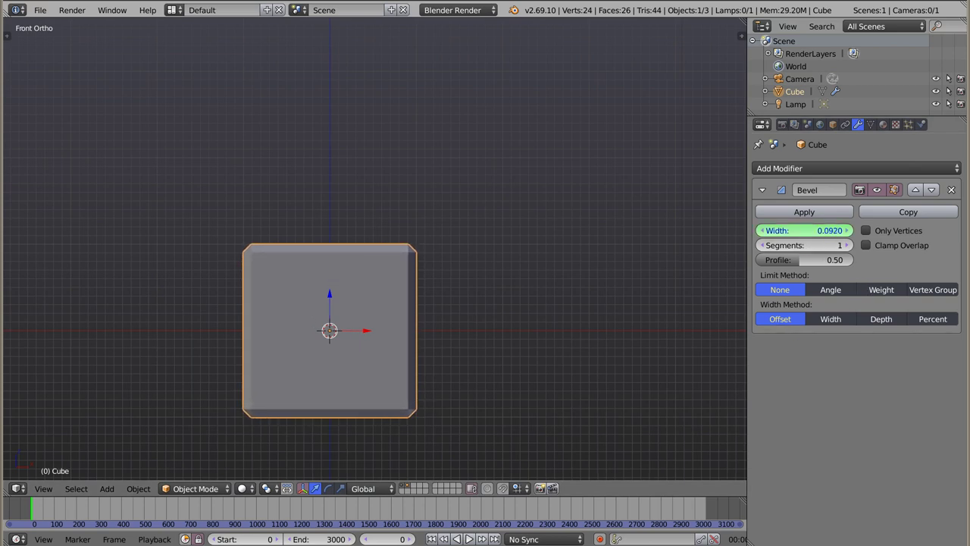
drag(758, 230, 763, 231)
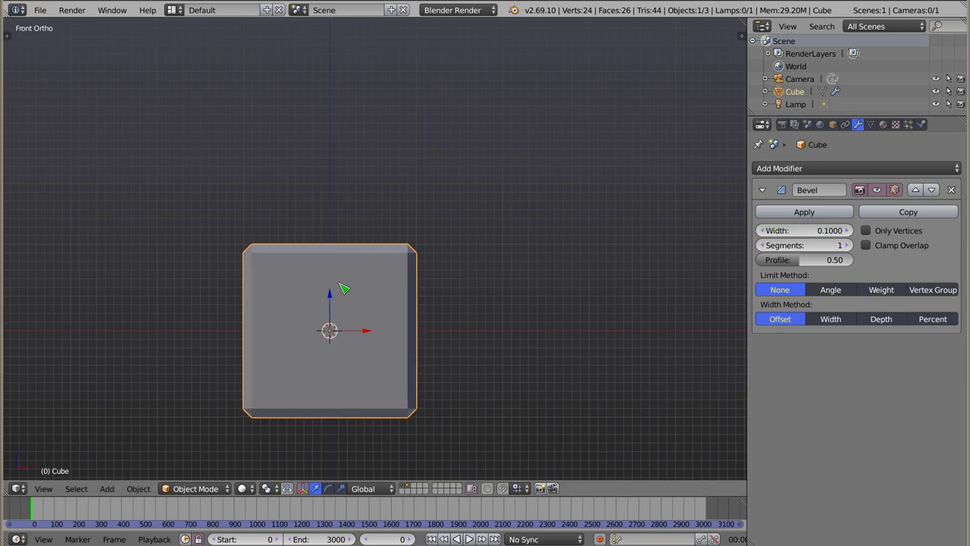
scroll(390, 250, up, 3)
scroll(405, 262, up, 3)
Erase the grease pencil brace annotations around the bevelled corner.
scroll(445, 266, up, 3)
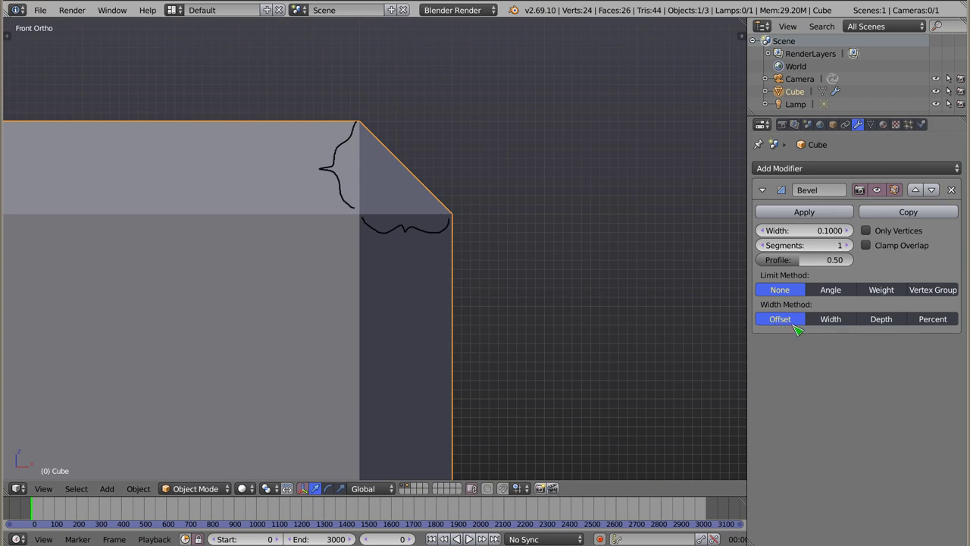
mouse_move(345, 129)
right_down()
mouse_move(363, 113)
mouse_move(340, 184)
mouse_move(423, 224)
mouse_move(460, 223)
right_up()
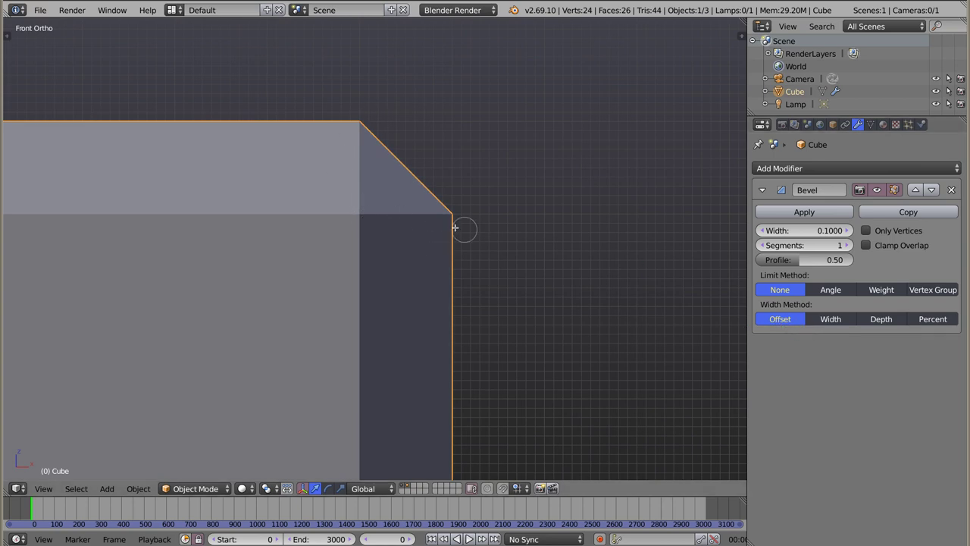
Switch the Bevel Width Method to Width and erase the leftover corner annotation stroke.
click(831, 319)
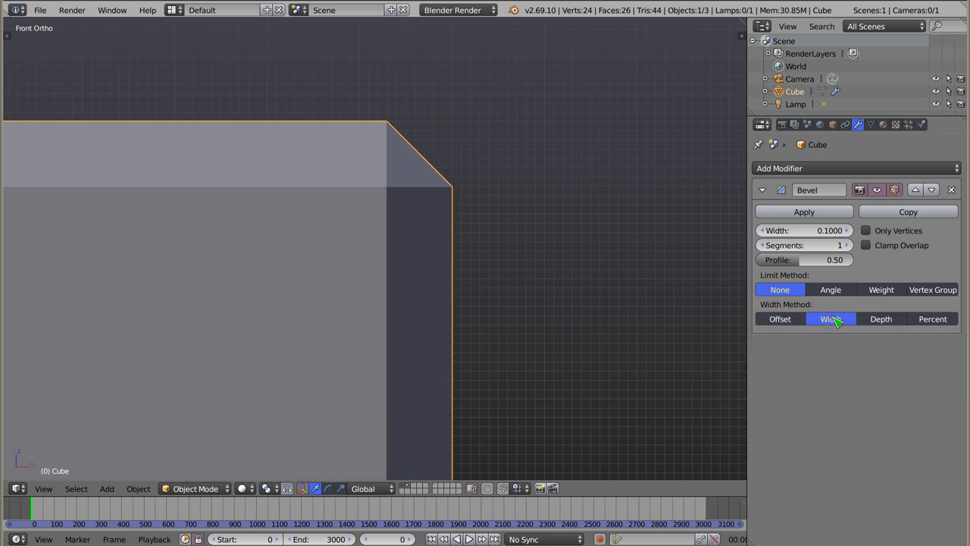
scroll(388, 158, down, 2)
scroll(388, 158, down, 1)
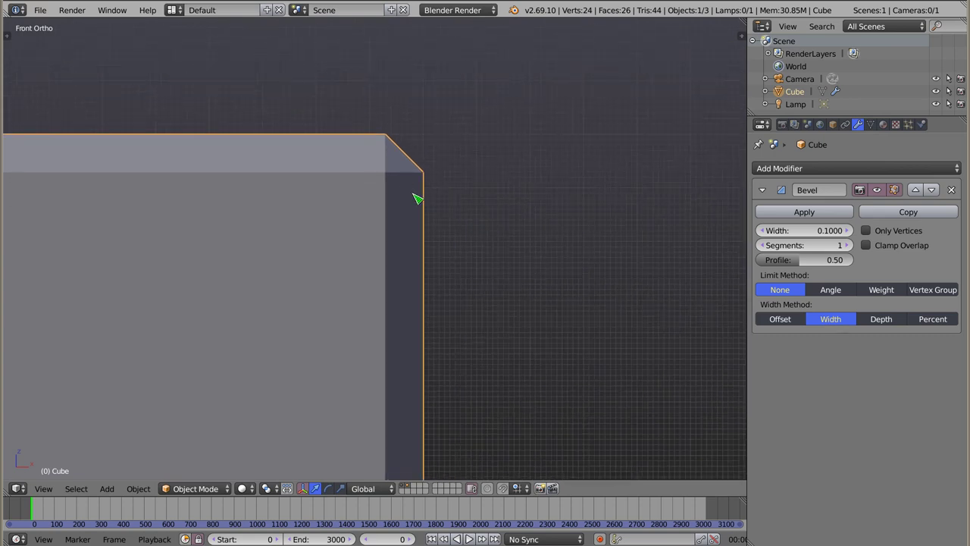
shift+middle_drag(393, 170, 433, 258)
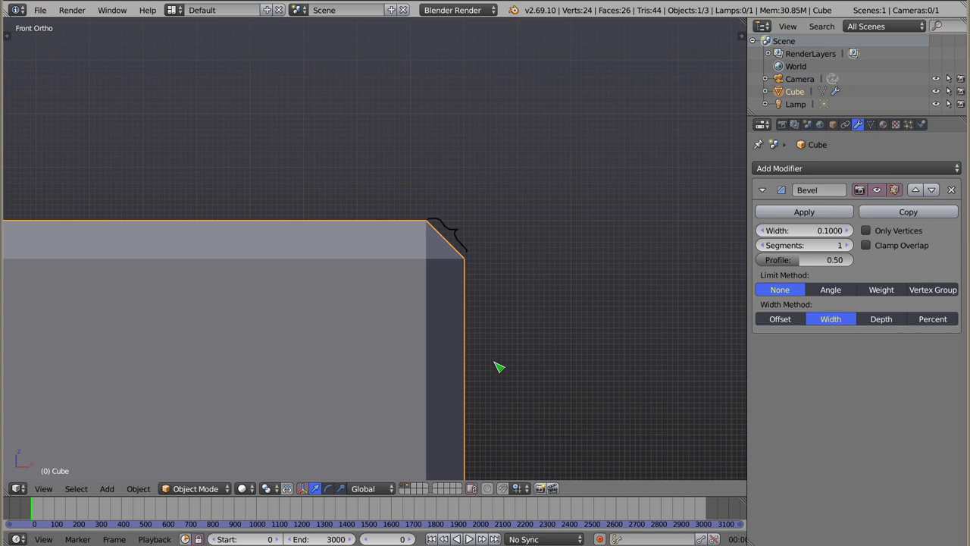
right_drag(462, 226, 441, 217)
Switch the Width Method to Depth, set Width to 0.0716, and sketch a square around the corner.
click(884, 320)
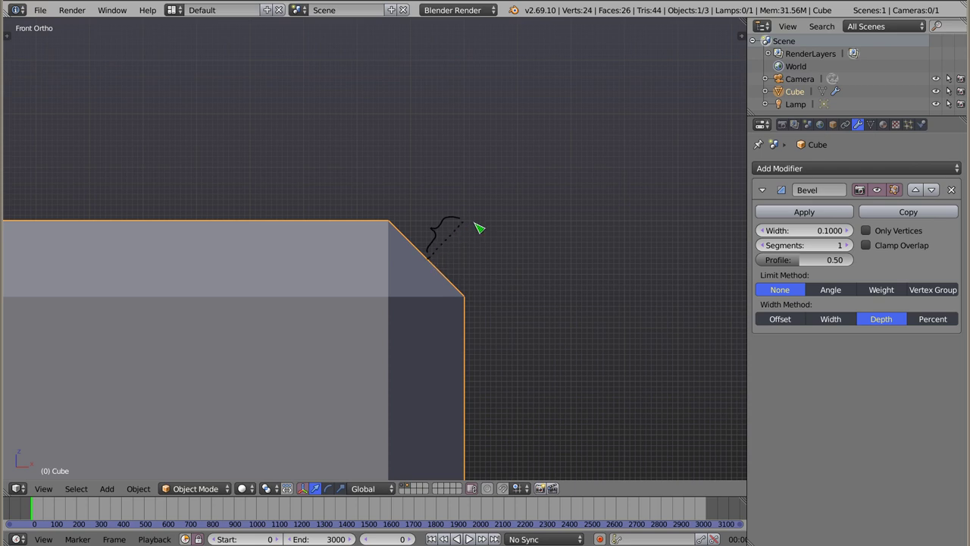
drag(826, 231, 808, 230)
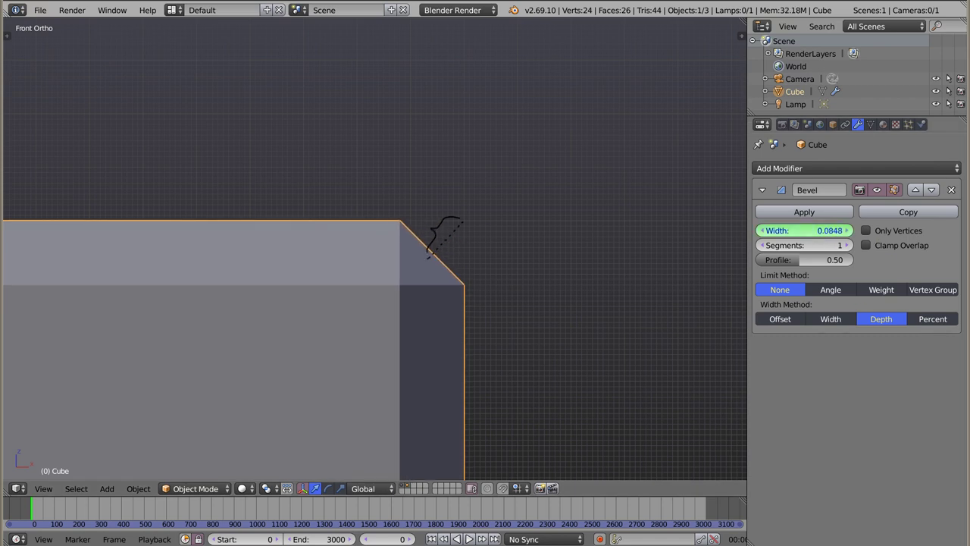
drag(809, 231, 813, 230)
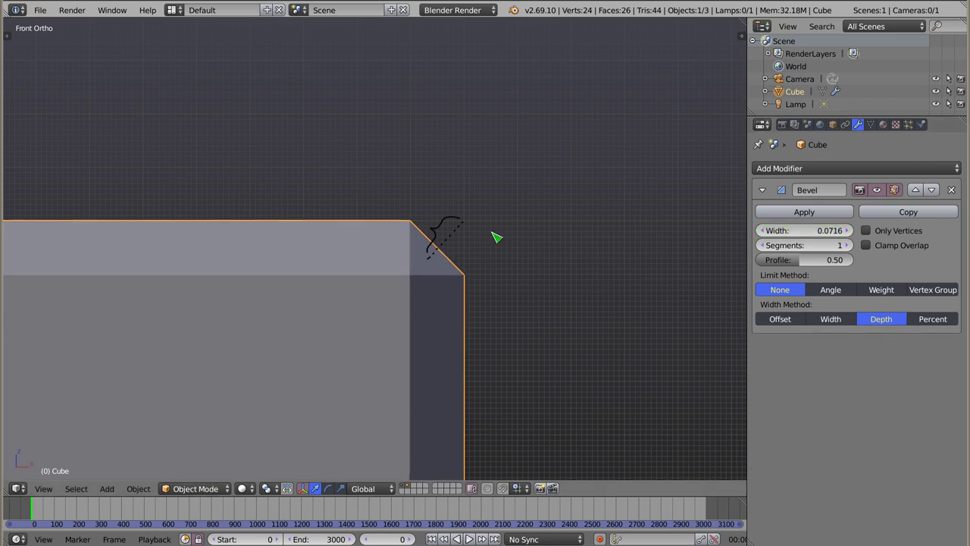
drag(412, 220, 456, 216)
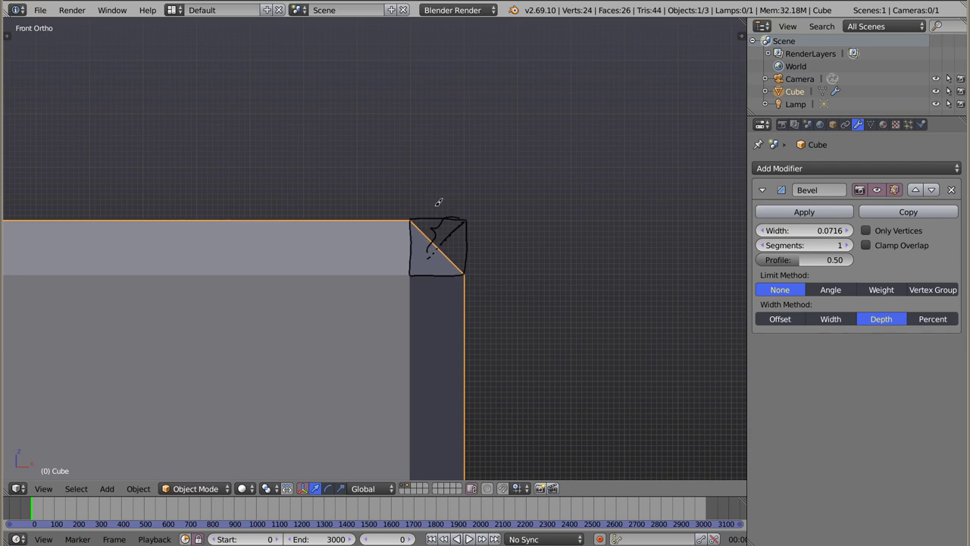
Sketch the √2 = 1,4142 calculation beside the cube corner with grease pencil and circle the result.
mouse_move(472, 251)
mouse_down()
mouse_move(480, 242)
mouse_move(519, 265)
mouse_up()
mouse_move(569, 303)
mouse_down()
mouse_move(644, 265)
mouse_move(623, 292)
mouse_up()
mouse_move(530, 334)
mouse_down()
mouse_move(543, 321)
mouse_move(563, 342)
mouse_up()
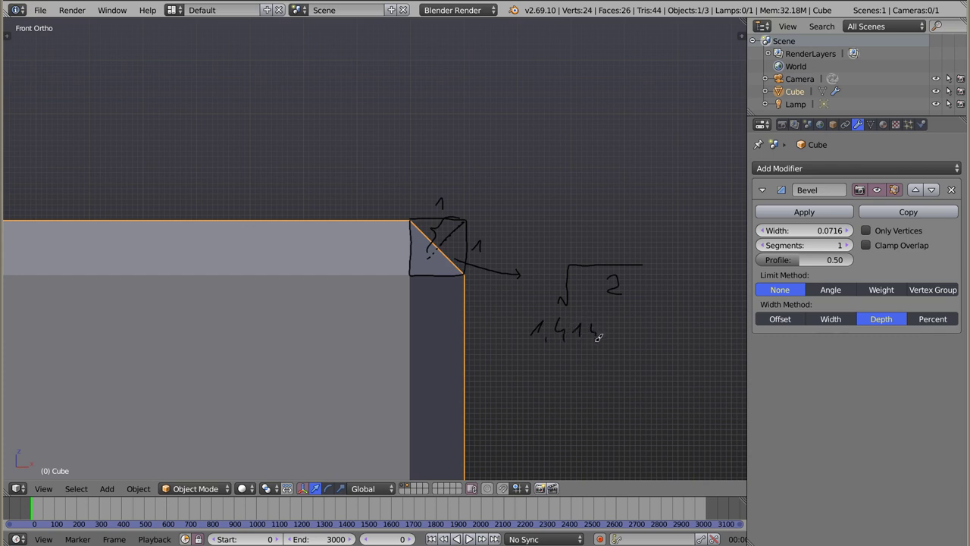
mouse_move(604, 311)
mouse_down()
mouse_move(511, 305)
mouse_move(645, 313)
mouse_move(600, 309)
mouse_up()
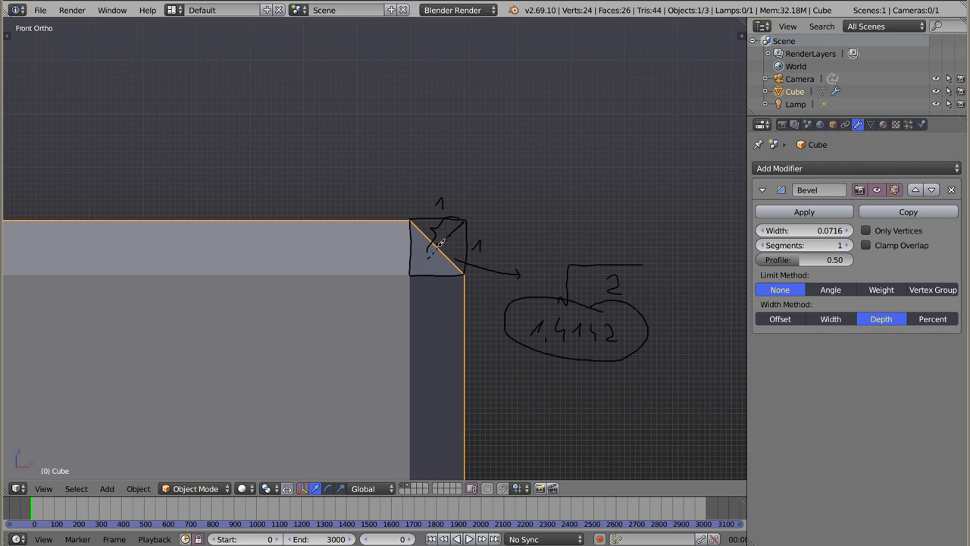
drag(464, 218, 449, 254)
Remove the accidental driver from Segments and erase all the sketch notes.
key(ctrl+d)
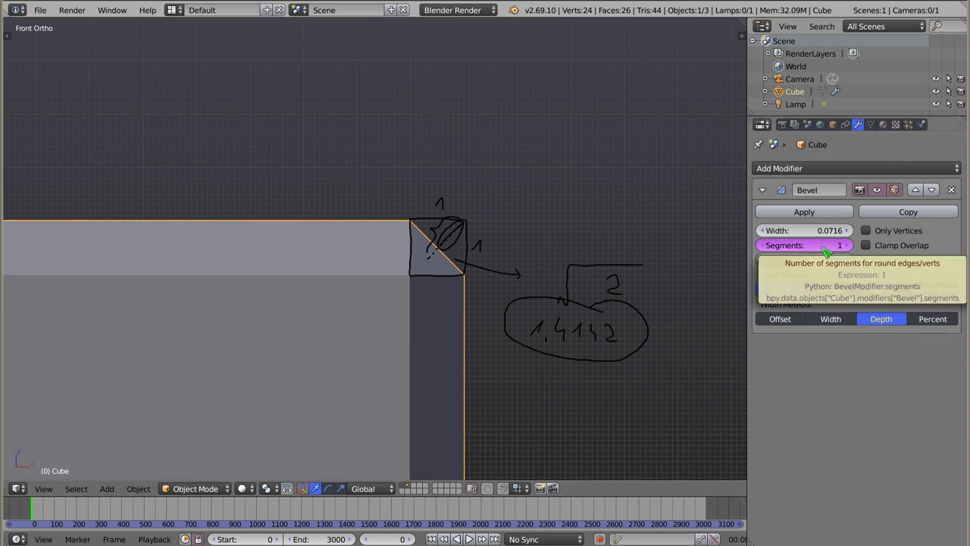
key(ctrl+alt+d)
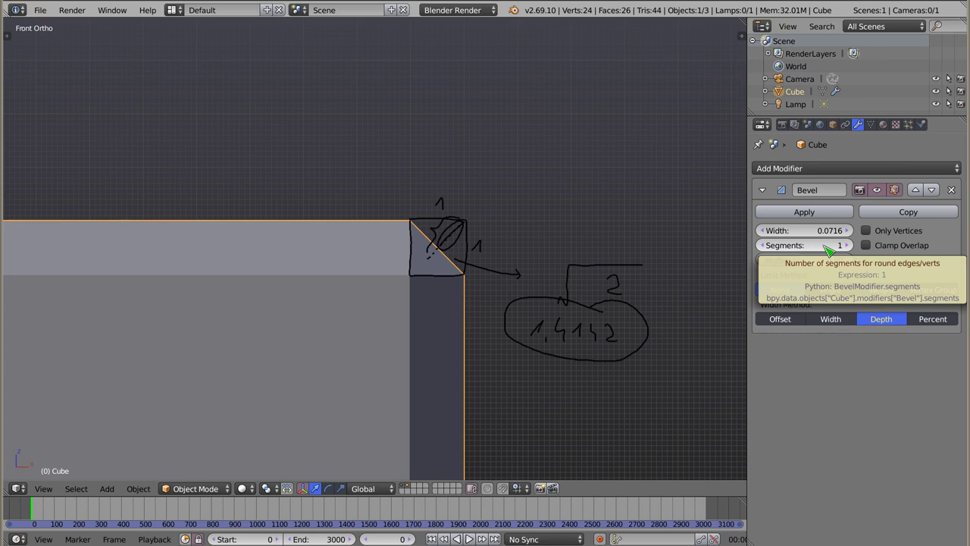
mouse_move(622, 278)
right_down()
mouse_move(658, 317)
mouse_move(574, 336)
mouse_move(643, 342)
mouse_move(536, 357)
mouse_move(490, 286)
mouse_move(496, 265)
mouse_move(464, 273)
mouse_move(448, 210)
mouse_move(423, 220)
right_up()
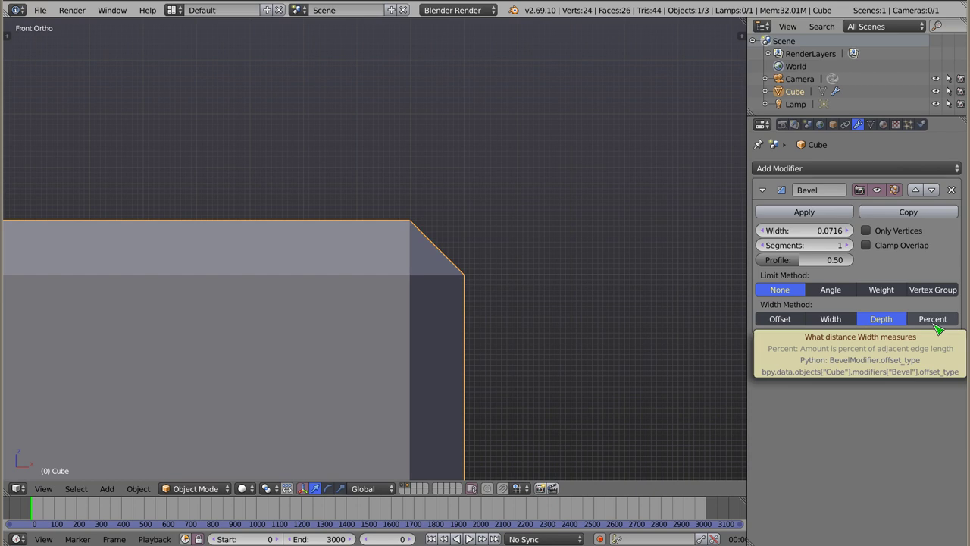
Switch the bevel Width Method to Percent and set Width to 25, centring the octagonal cube.
click(939, 319)
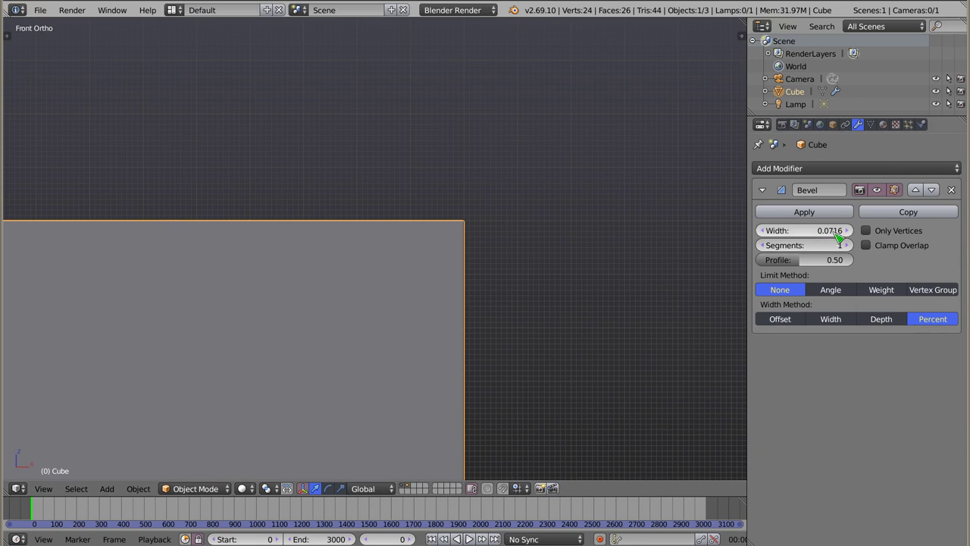
scroll(466, 226, up, 2)
scroll(468, 221, up, 3)
scroll(466, 212, up, 2)
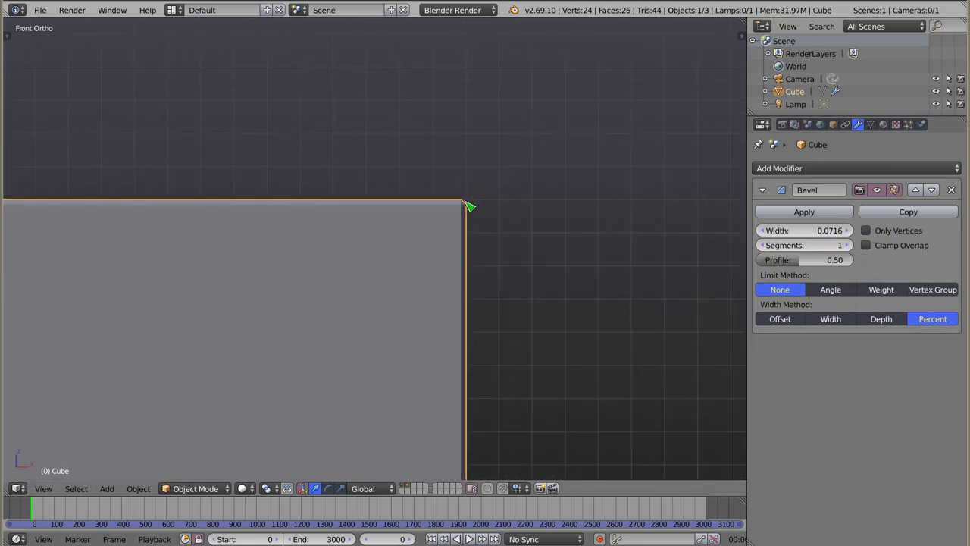
scroll(468, 206, down, 10)
scroll(468, 228, down, 4)
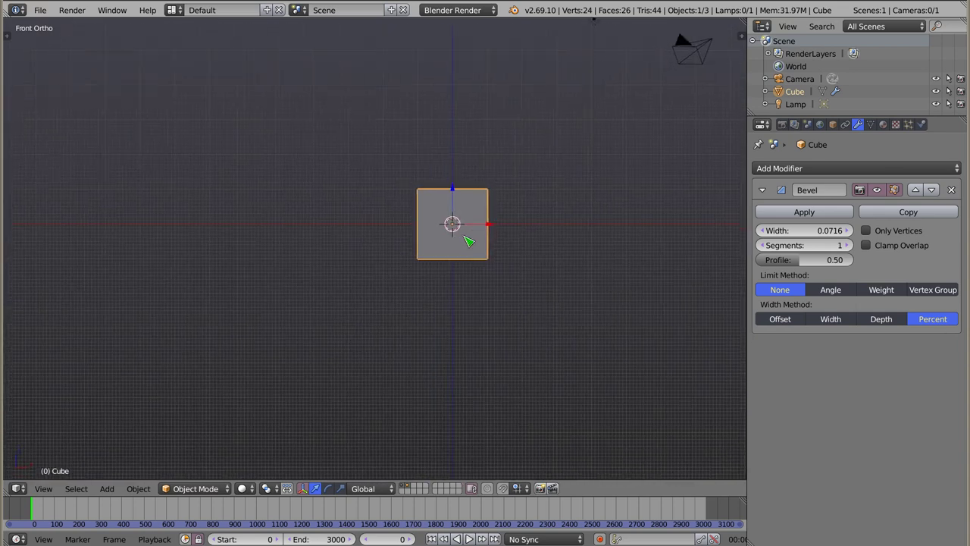
click(802, 231)
text(24)
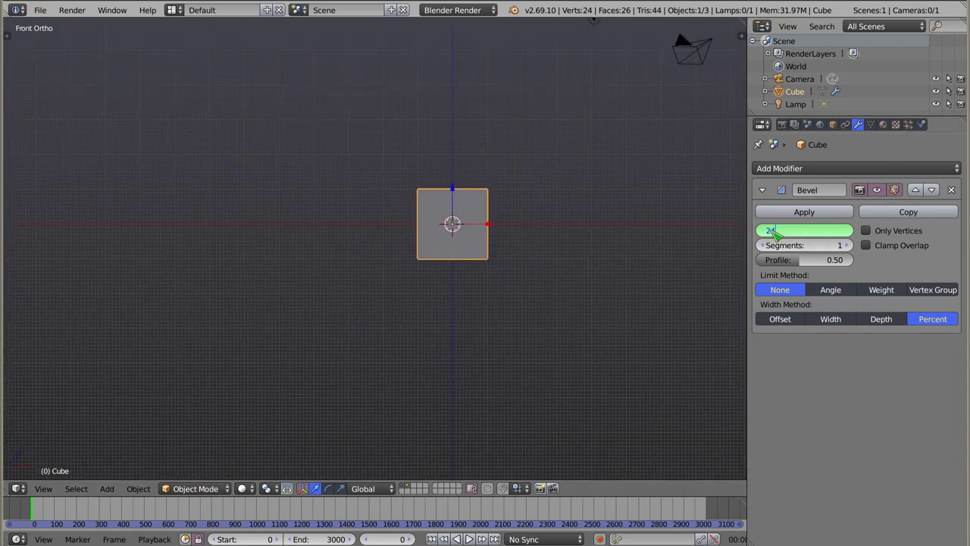
text(5)
key(Return)
scroll(489, 223, up, 3)
scroll(462, 190, up, 5)
shift+middle_drag(448, 162, 468, 217)
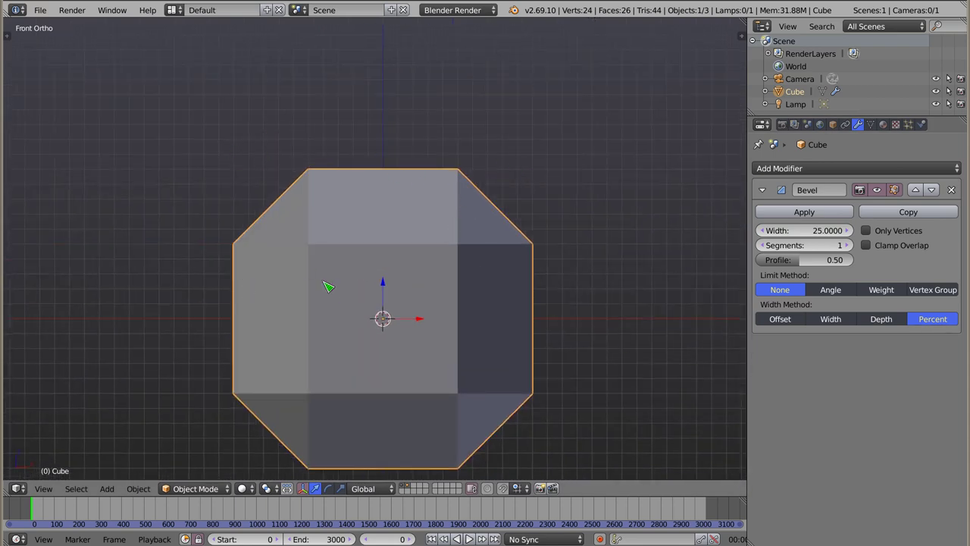
Set bevel Width to 50 percent for a diamond, then push it to about 56.34 percent.
click(813, 232)
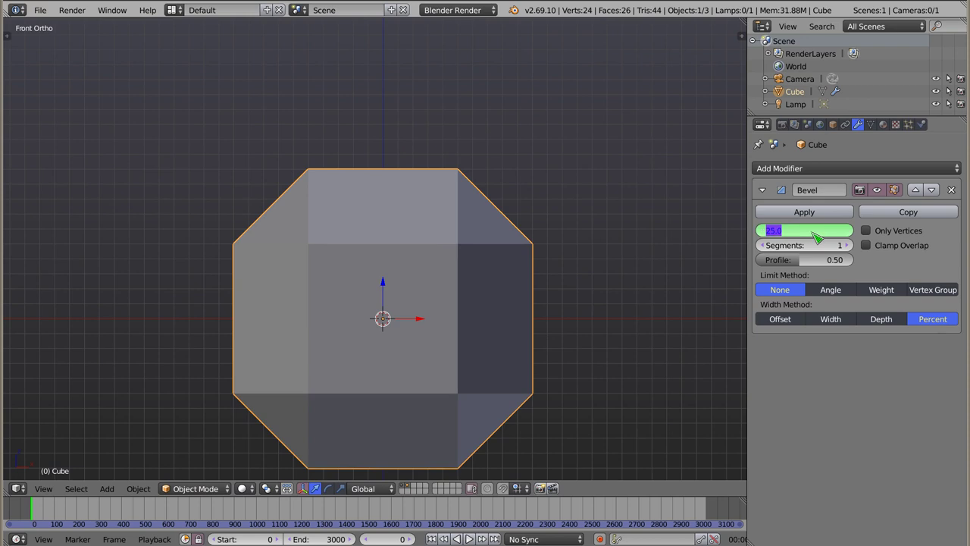
text(50)
key(Return)
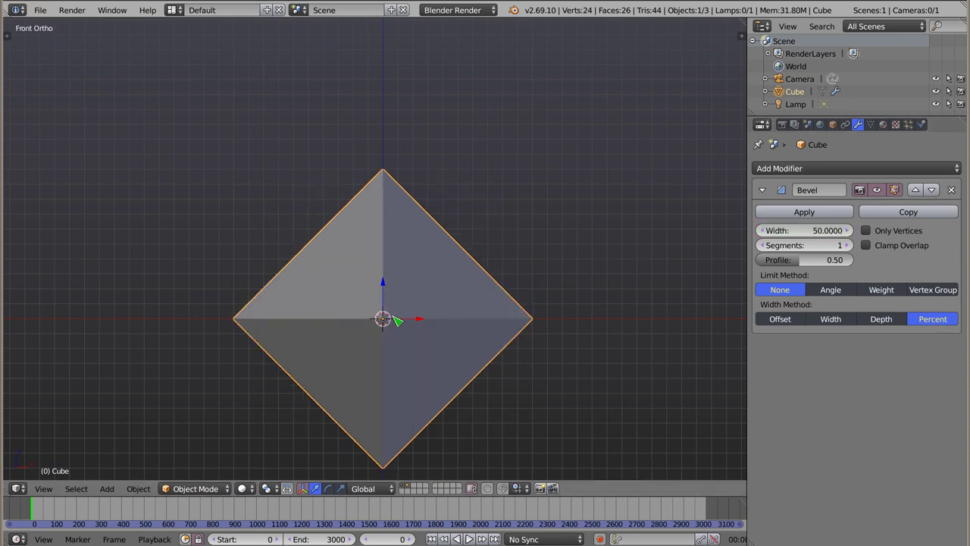
key(i)
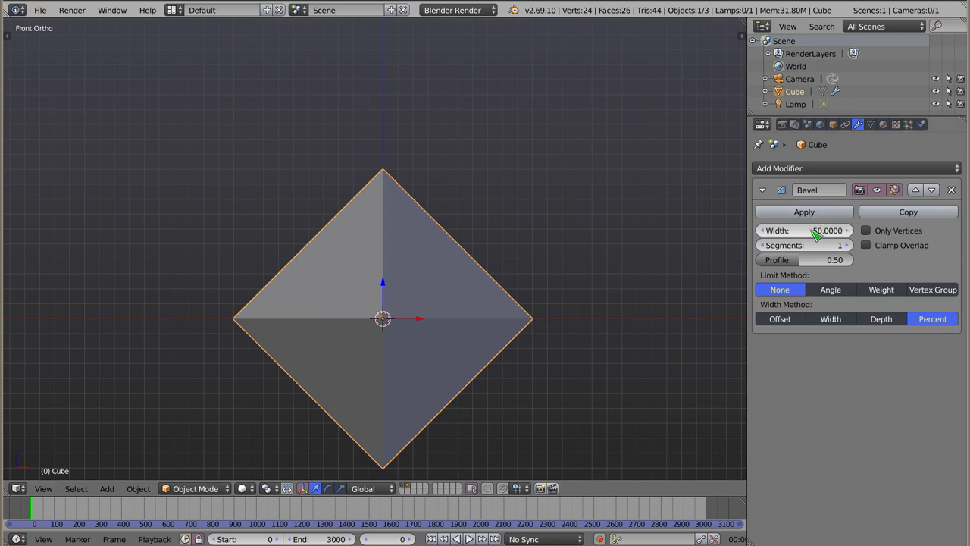
mouse_move(804, 231)
mouse_down()
mouse_move(838, 230)
mouse_move(811, 233)
mouse_up()
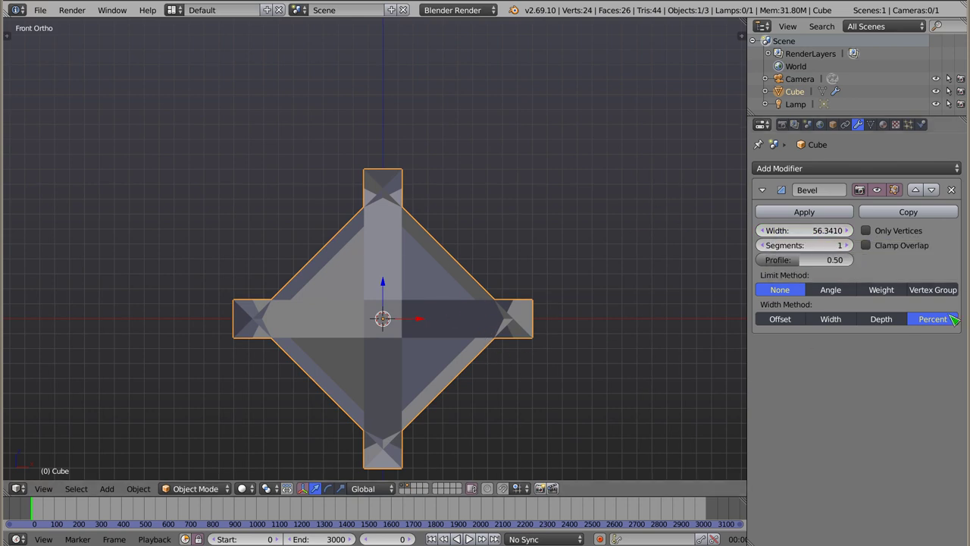
Enable Clamp Overlap and bring the bevel Width back to 25 percent.
click(898, 246)
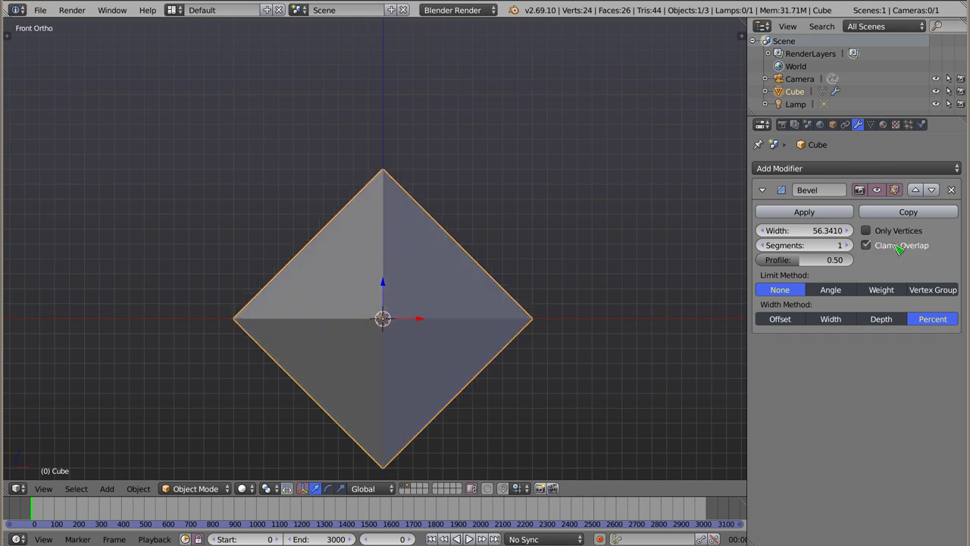
drag(798, 231, 794, 231)
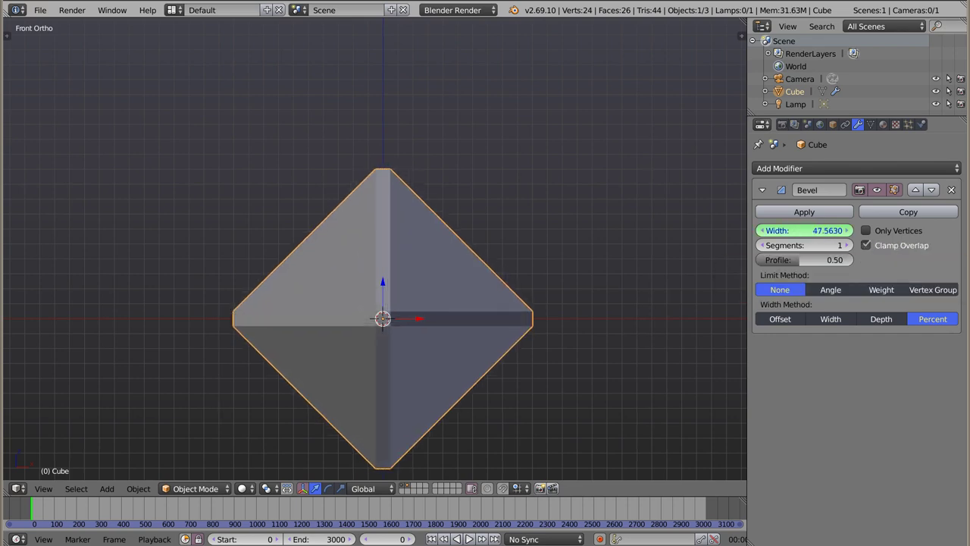
drag(794, 230, 826, 235)
click(825, 233)
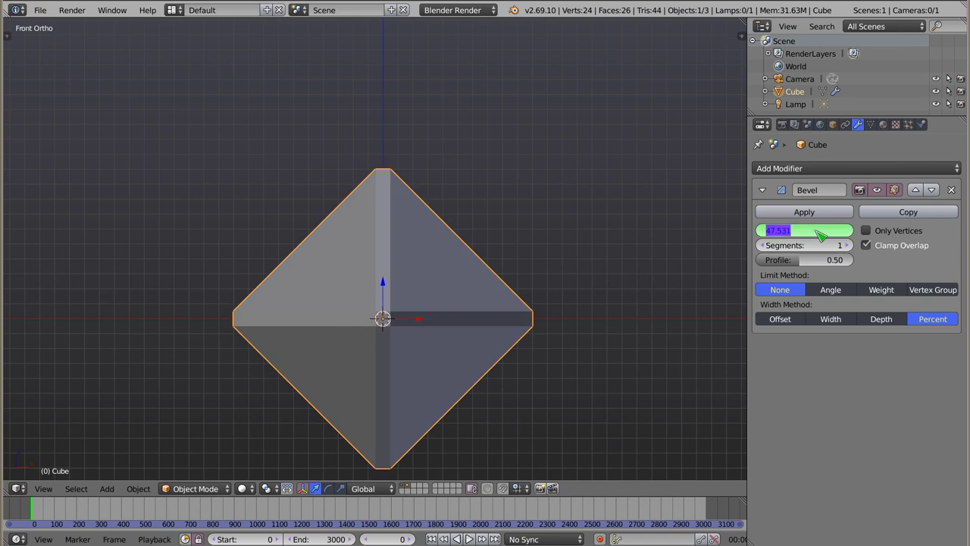
text(25)
key(Return)
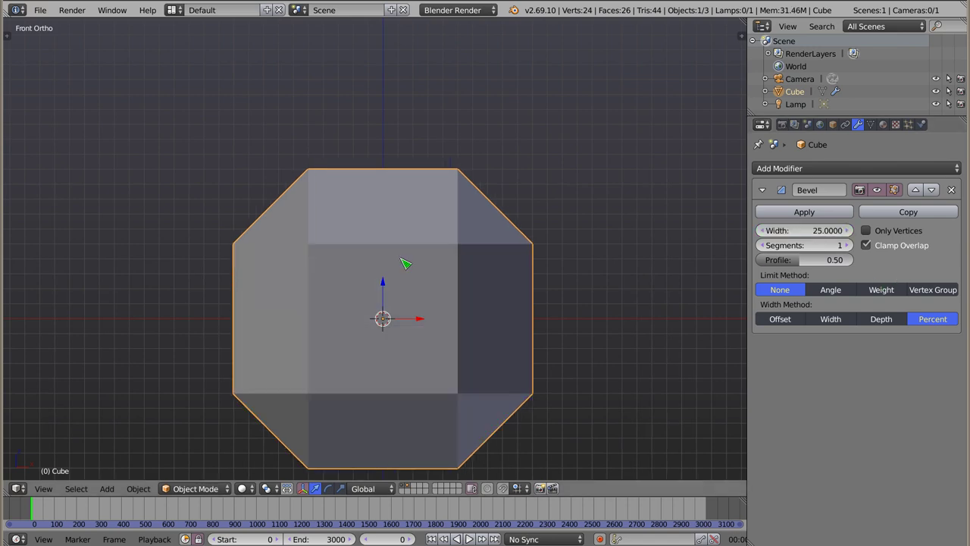
shift+middle_drag(425, 299, 453, 267)
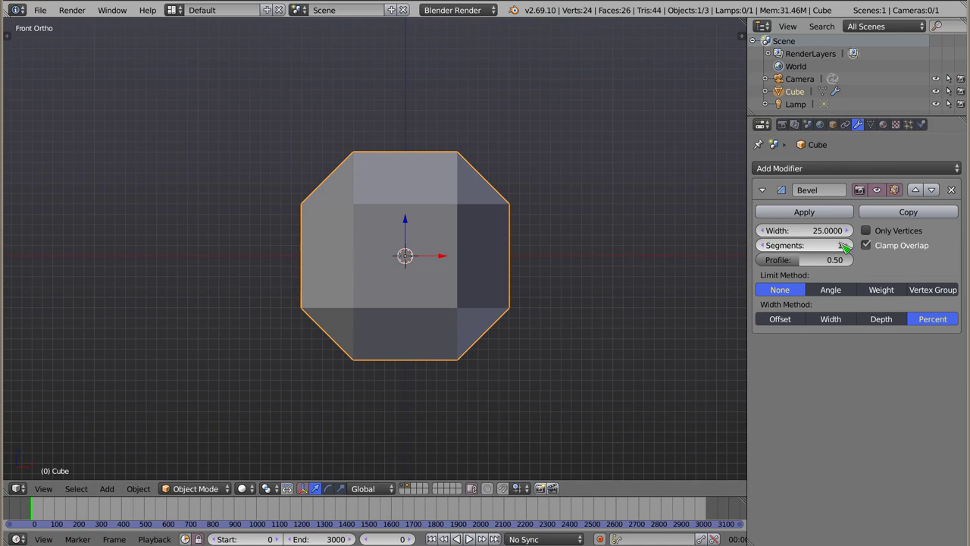
Raise bevel Segments one by one up to 11 and inspect the smoothed edges in wireframe.
click(847, 246)
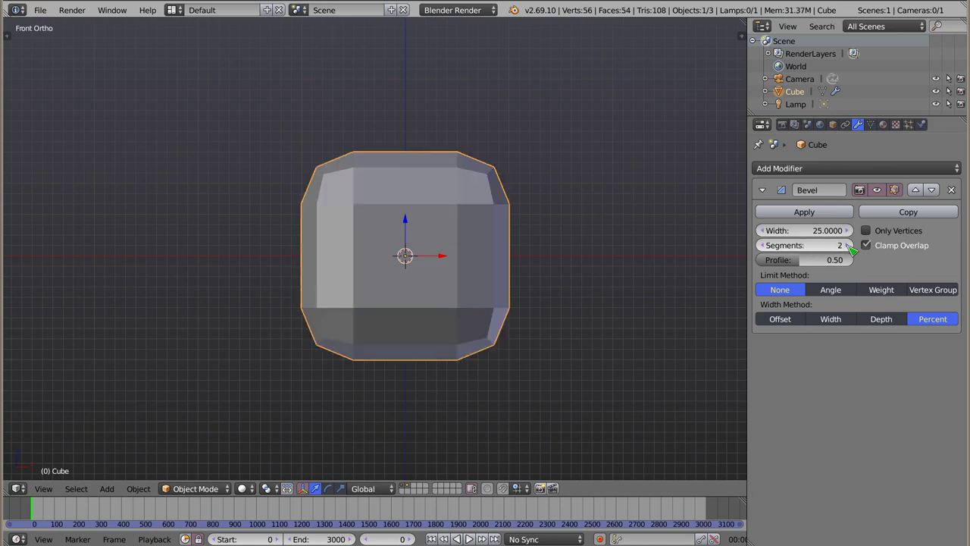
click(847, 246)
key(z)
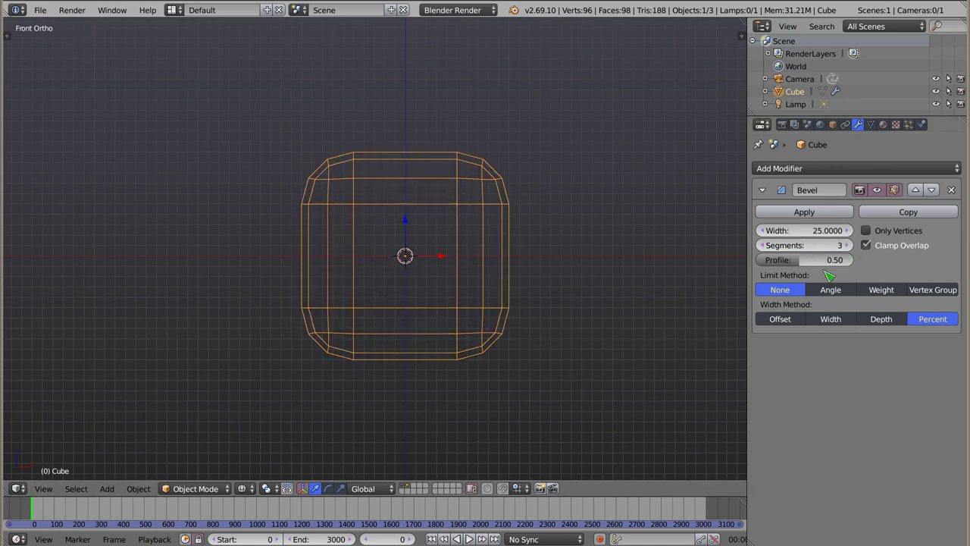
click(848, 246)
click(849, 246)
click(849, 246)
click(848, 246)
click(848, 246)
click(848, 246)
click(849, 245)
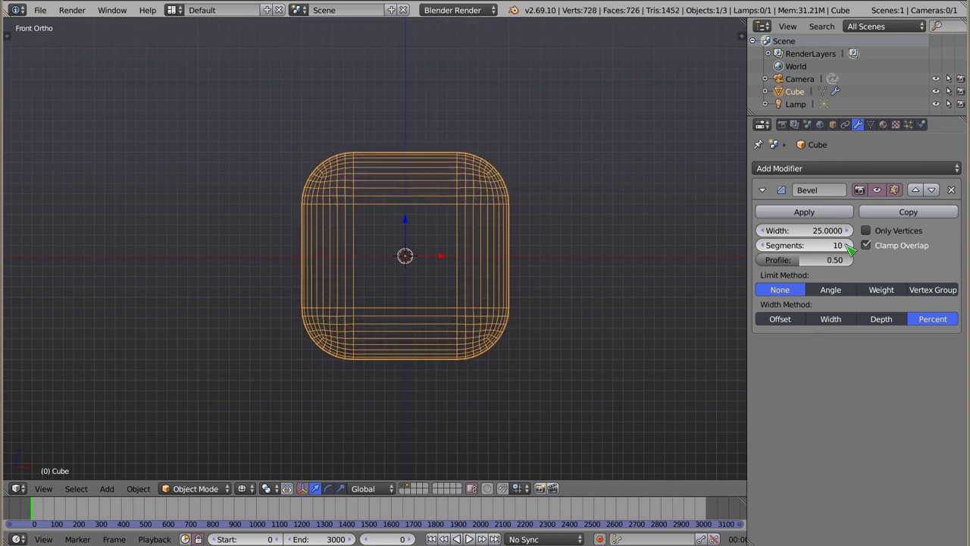
click(848, 246)
mouse_move(522, 235)
middle_down()
mouse_move(373, 204)
mouse_move(517, 225)
middle_up()
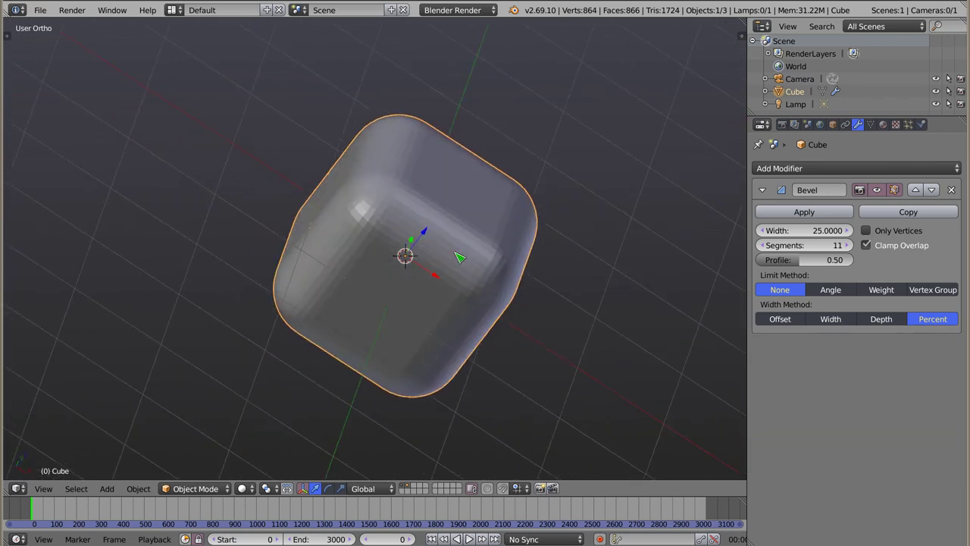
scroll(516, 224, up, 3)
scroll(485, 231, up, 3)
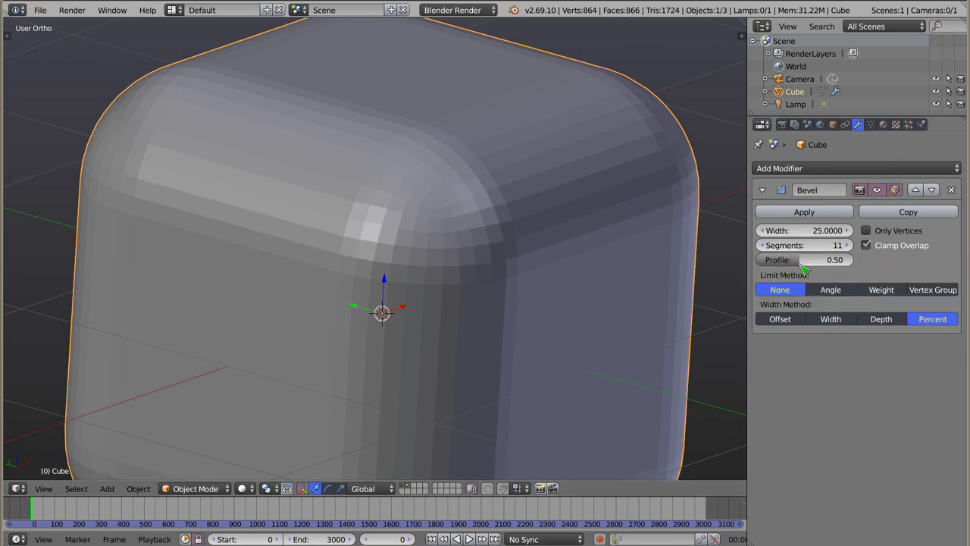
In Front view, lower the bevel Profile to 0.15 for concave corners.
middle_drag(472, 357, 531, 314)
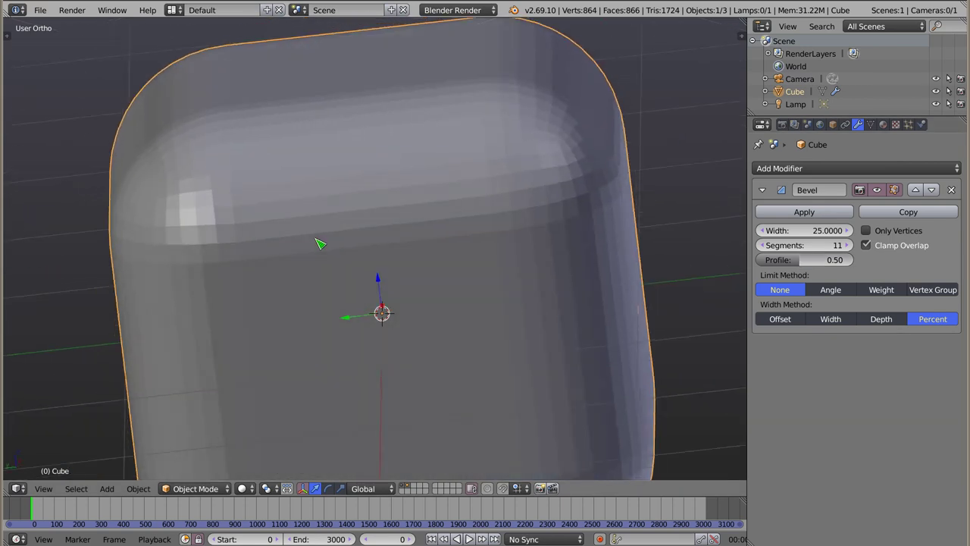
middle_drag(321, 245, 330, 207)
key(KP_1)
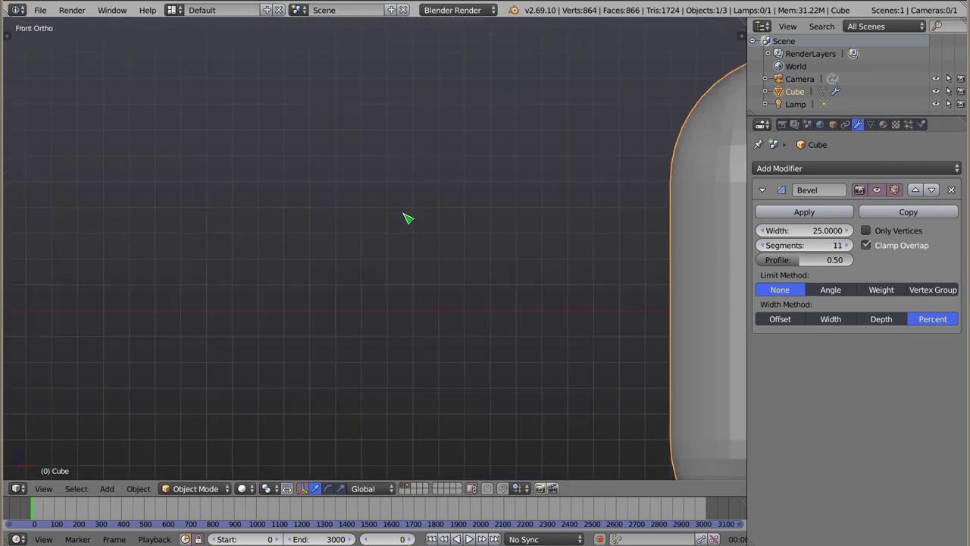
shift+middle_drag(595, 266, 650, 298)
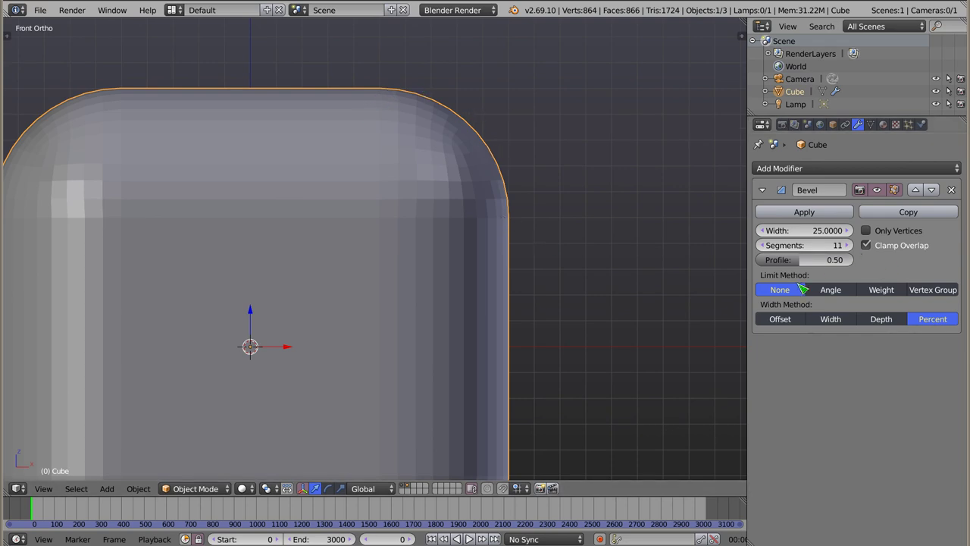
drag(805, 260, 756, 260)
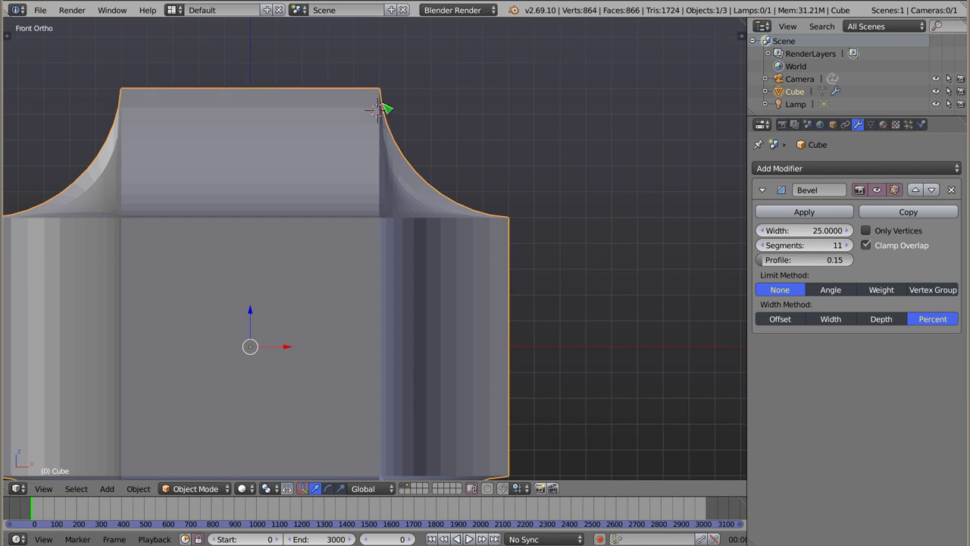
Raise the bevel Profile to 1.00 so the corners turn nearly square, checked in wireframe.
scroll(334, 184, down, 5)
scroll(273, 284, up, 3)
scroll(318, 227, up, 1)
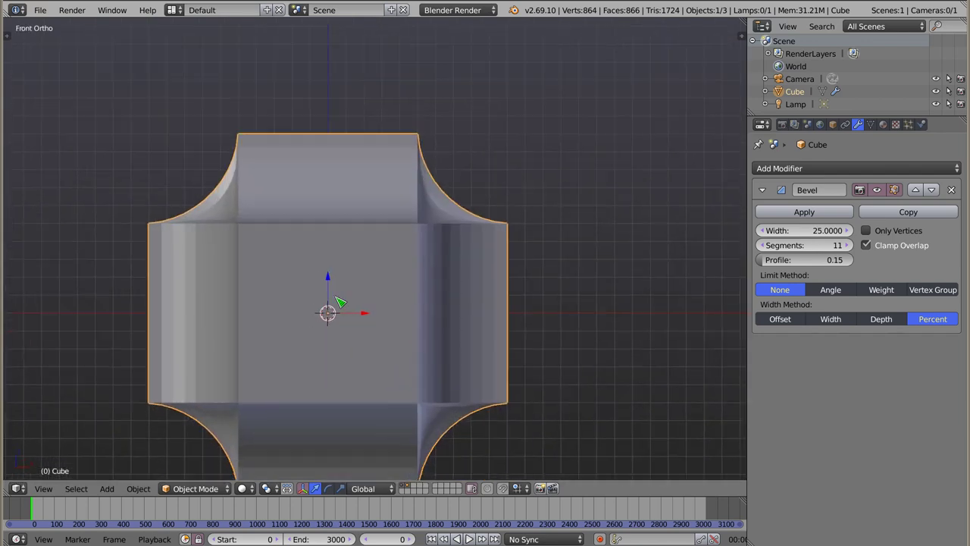
key(z)
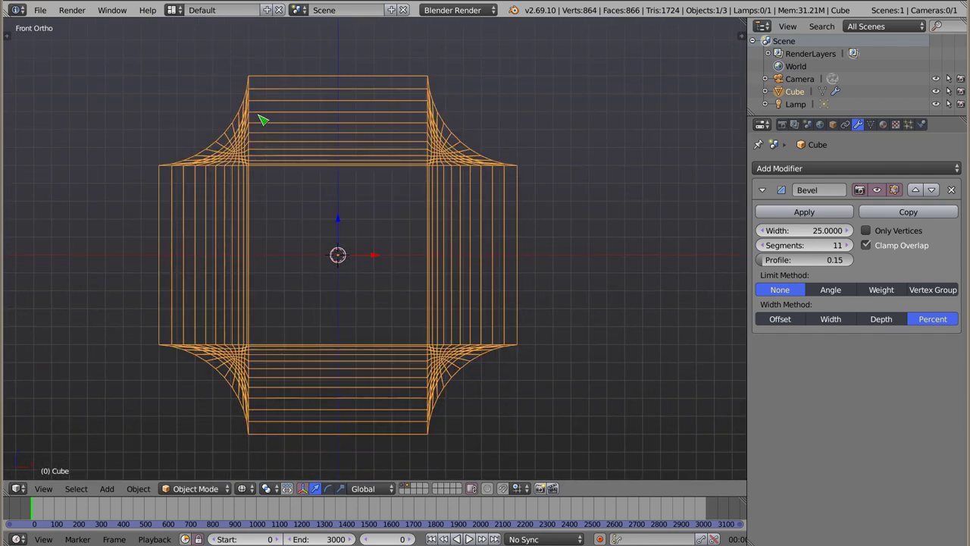
drag(788, 260, 854, 260)
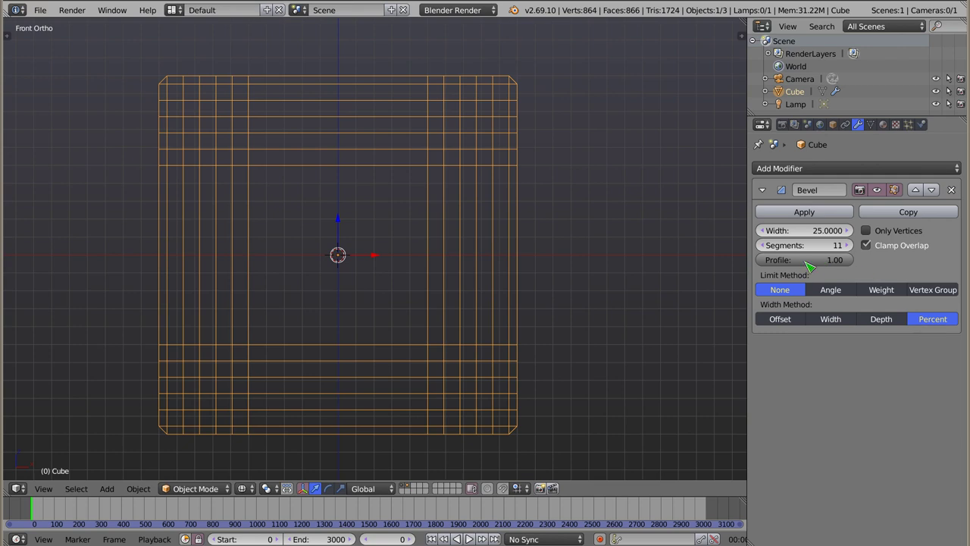
Set bevel Segments to 10, Width Method to Depth, and Profile to 0.47.
click(761, 245)
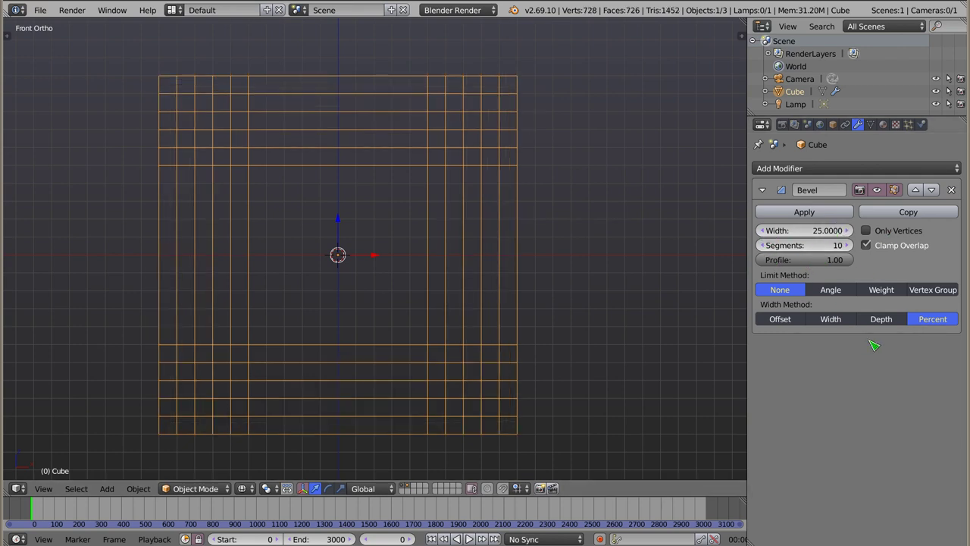
click(881, 319)
mouse_move(447, 233)
middle_down()
mouse_move(427, 273)
mouse_move(410, 210)
middle_up()
key(z)
scroll(382, 289, up, 4)
scroll(381, 289, down, 3)
drag(807, 260, 763, 260)
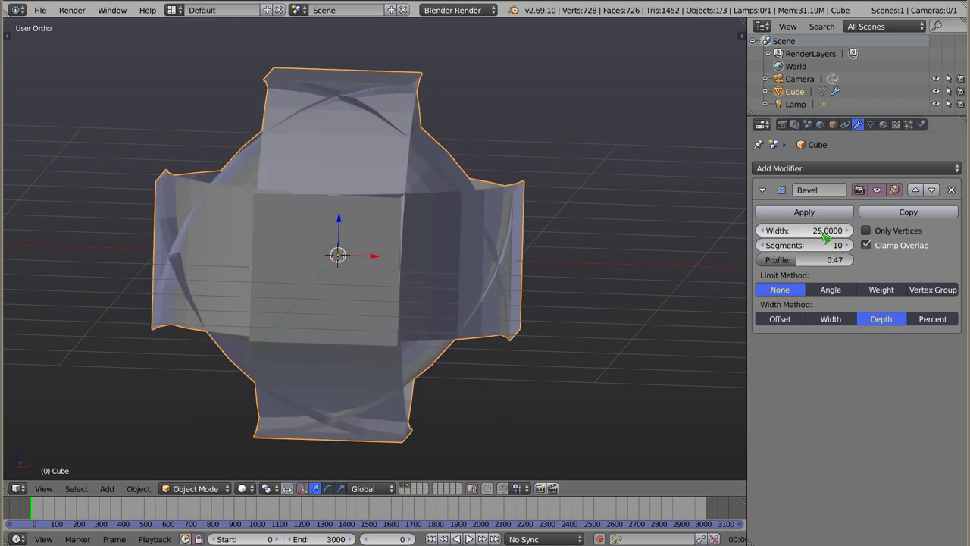
Shrink the bevel Width from 25 through about 1.17 down to 0.1970.
drag(823, 234, 821, 234)
mouse_move(822, 230)
mouse_down()
mouse_move(811, 230)
mouse_move(820, 231)
mouse_up()
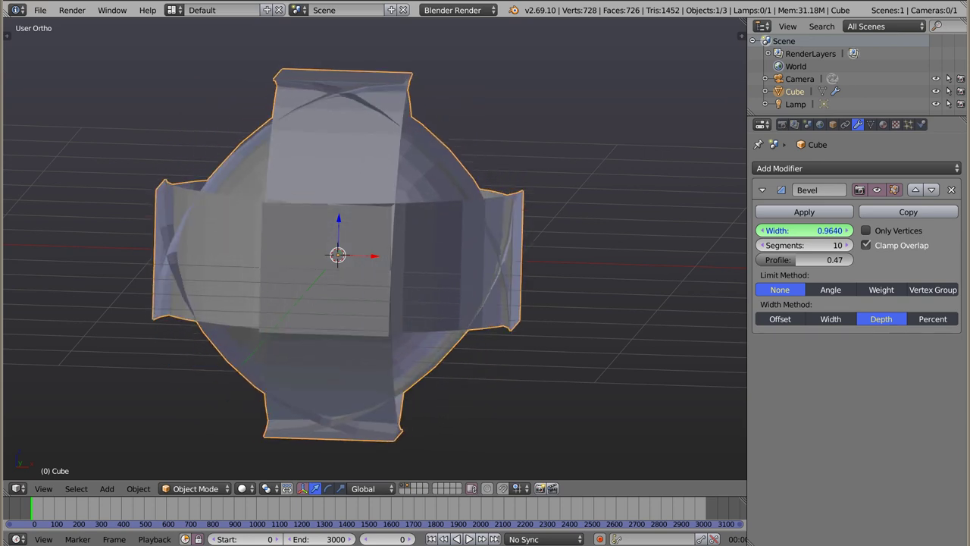
drag(820, 230, 781, 230)
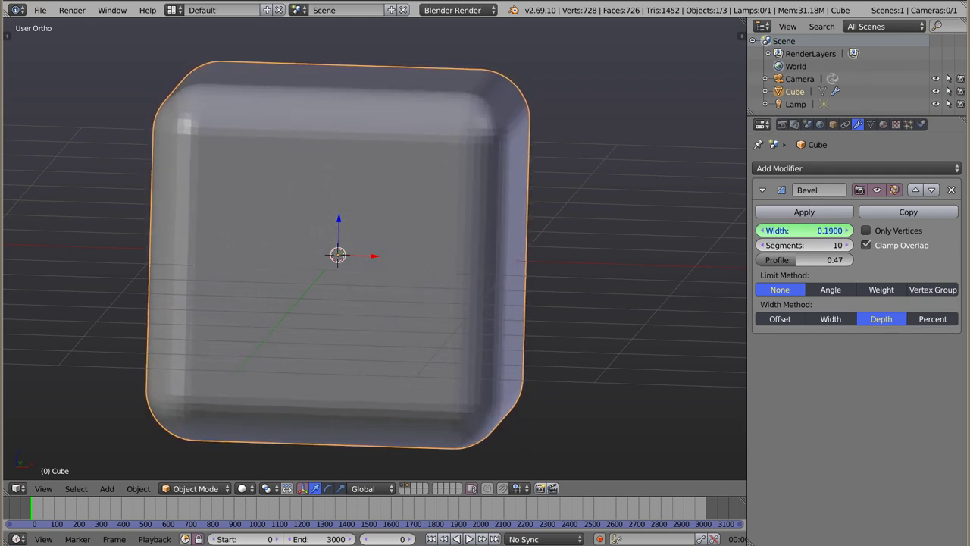
mouse_move(781, 230)
mouse_down()
mouse_move(804, 231)
mouse_move(845, 260)
mouse_move(803, 260)
mouse_move(845, 261)
mouse_up()
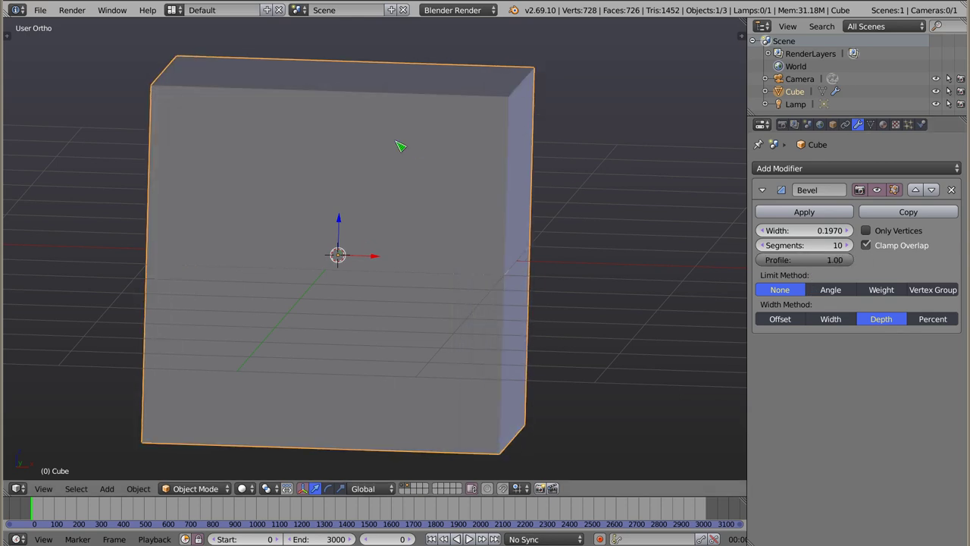
In Front view, enter an oversized Profile value so it clamps to the 1.00 maximum.
key(KP_1)
scroll(500, 115, up, 3)
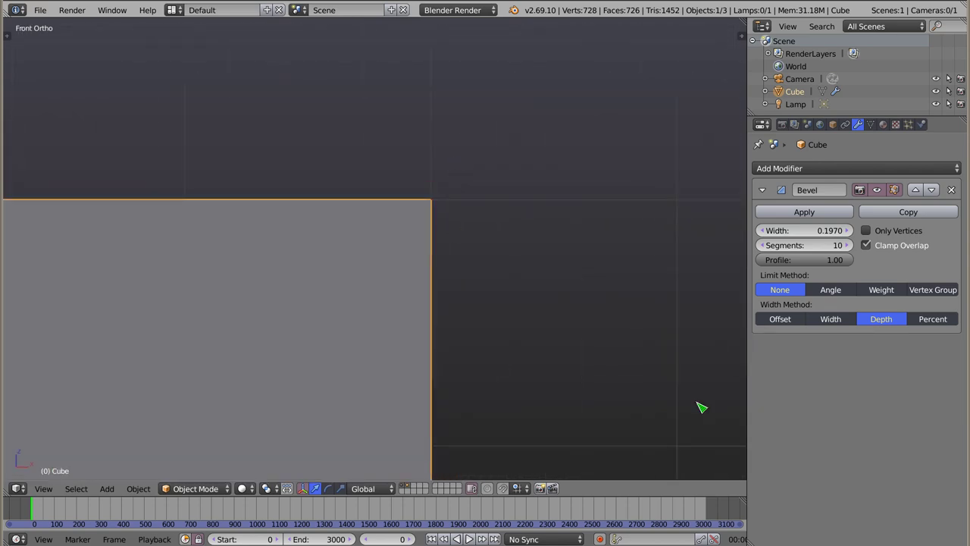
click(832, 266)
text(999)
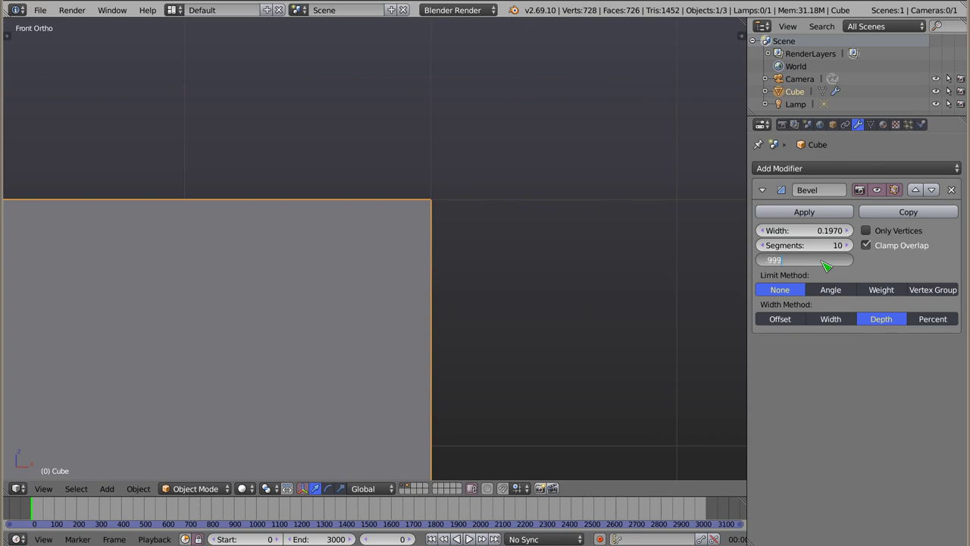
key(Return)
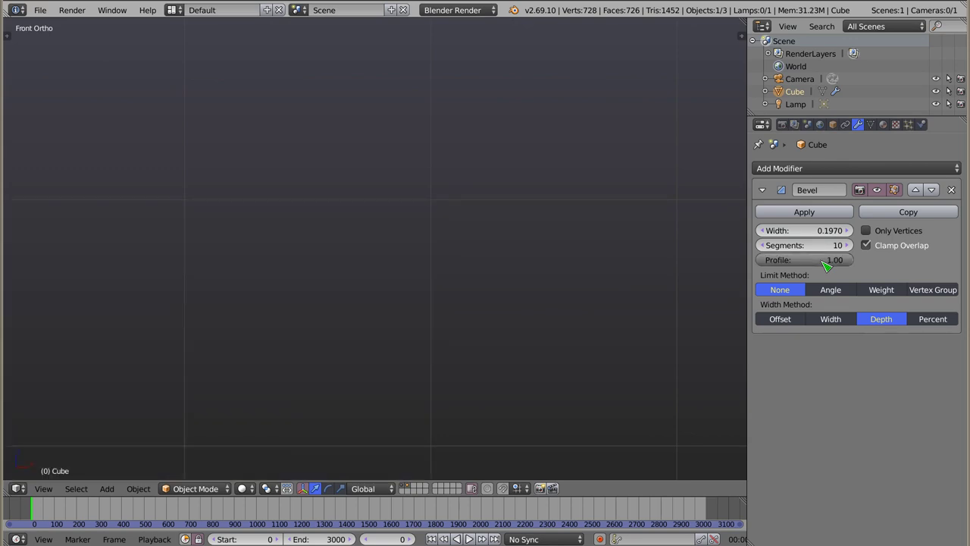
scroll(444, 180, down, 5)
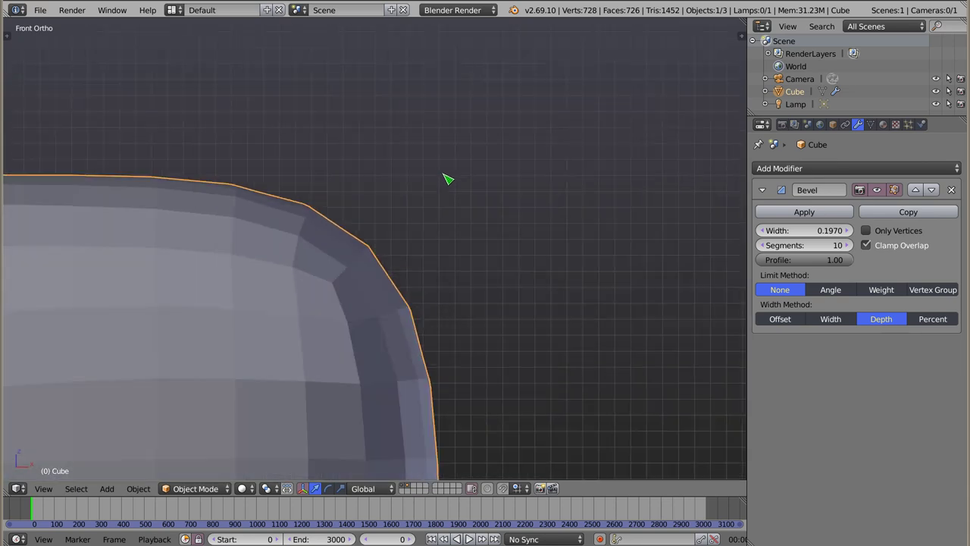
Lower the Profile to 0.25 for flat chamfers, inspect them, then set Profile to 0.50.
mouse_move(834, 266)
mouse_down()
mouse_move(841, 260)
mouse_move(789, 260)
mouse_move(805, 260)
mouse_up()
scroll(520, 180, down, 2)
scroll(556, 167, down, 2)
shift+middle_drag(528, 219, 503, 166)
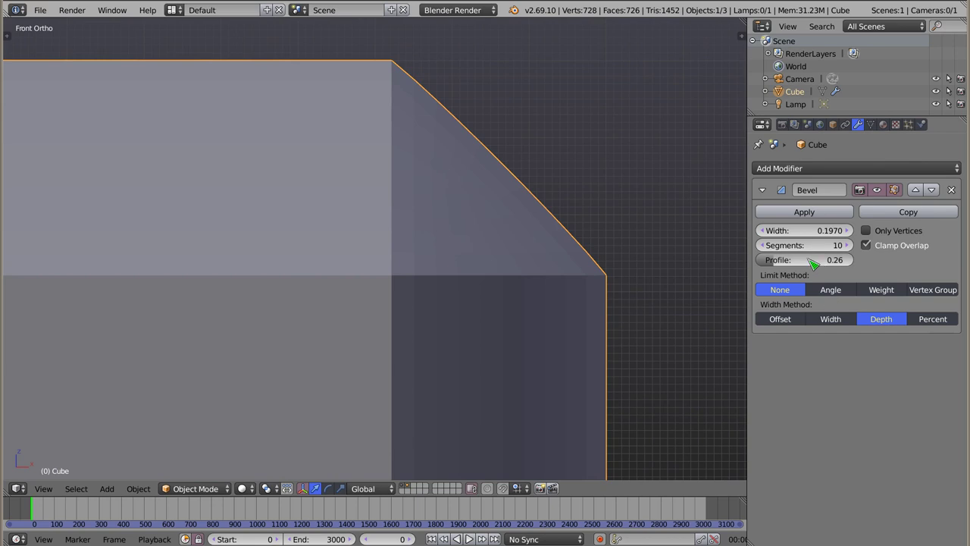
drag(805, 260, 803, 261)
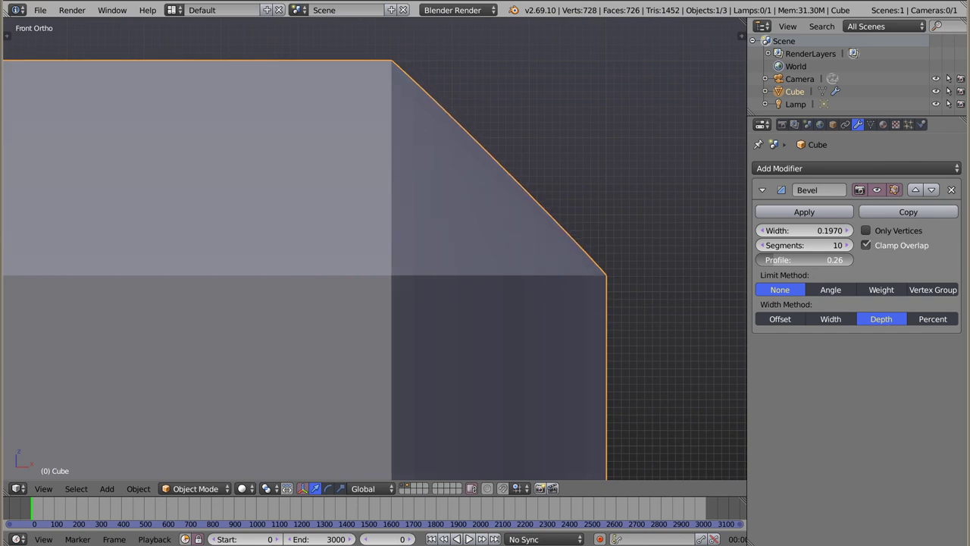
key(z)
mouse_move(433, 232)
middle_down()
mouse_move(423, 253)
mouse_move(396, 245)
mouse_move(412, 256)
mouse_move(460, 248)
mouse_move(367, 322)
mouse_move(424, 326)
mouse_move(425, 337)
mouse_move(417, 286)
middle_up()
scroll(442, 202, down, 6)
key(z)
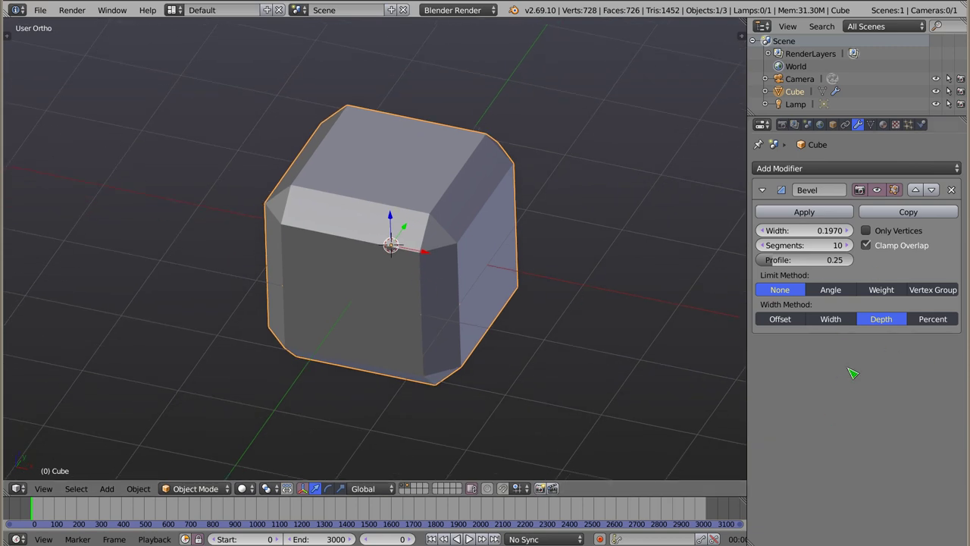
click(798, 263)
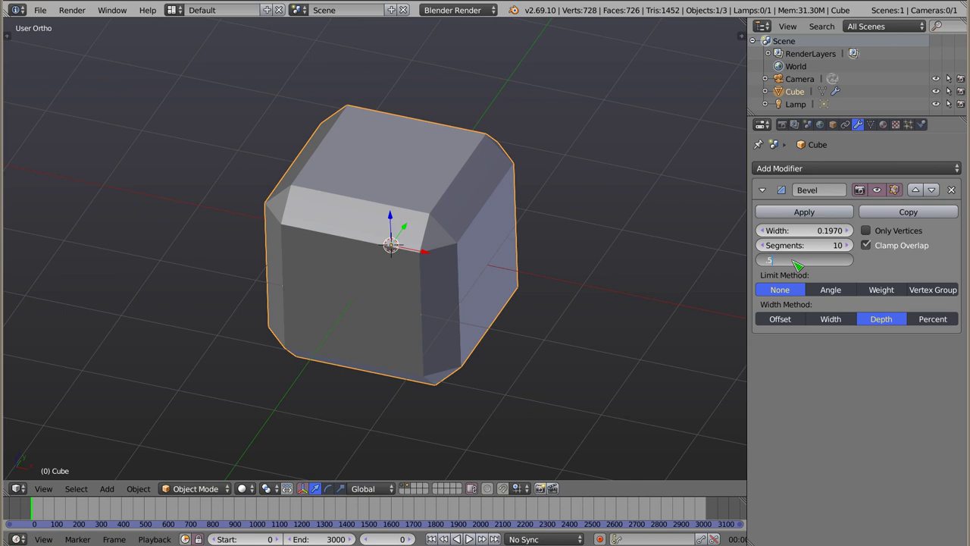
key(Return)
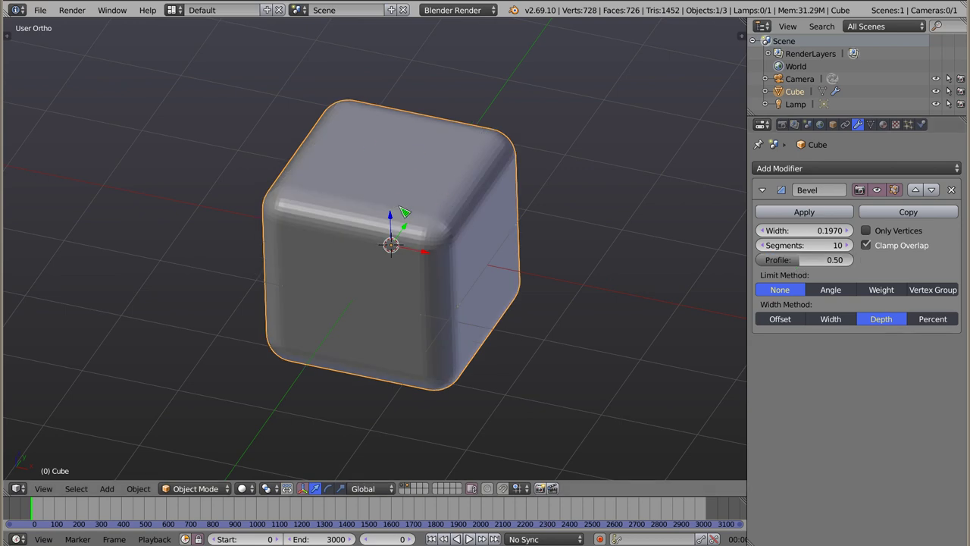
key(Tab)
middle_drag(403, 213, 408, 225)
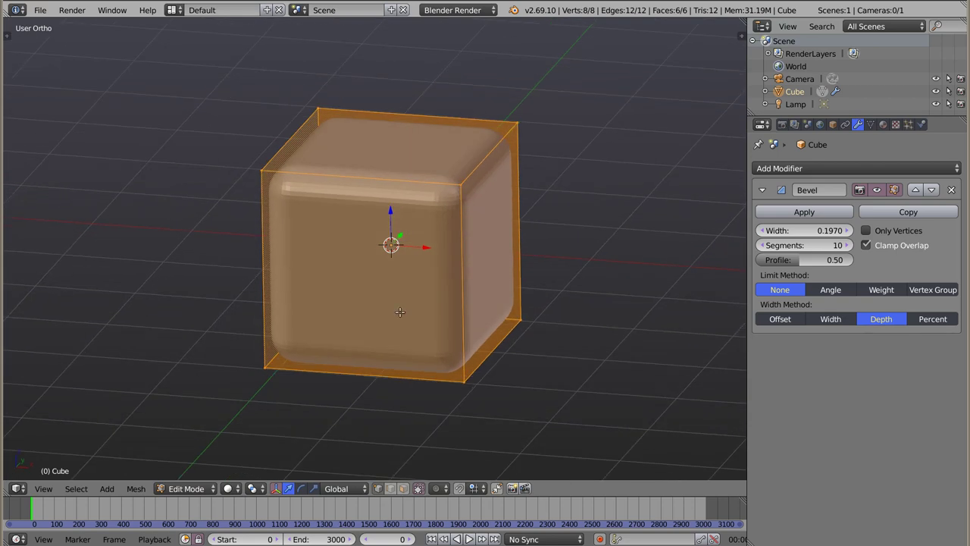
middle_drag(314, 379, 275, 324)
right_click(278, 320)
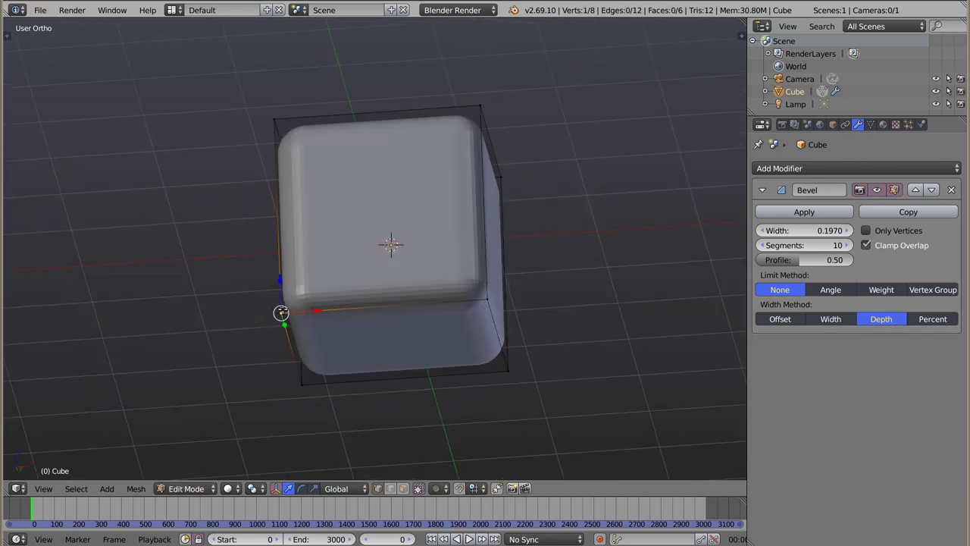
shift+right_click(491, 304)
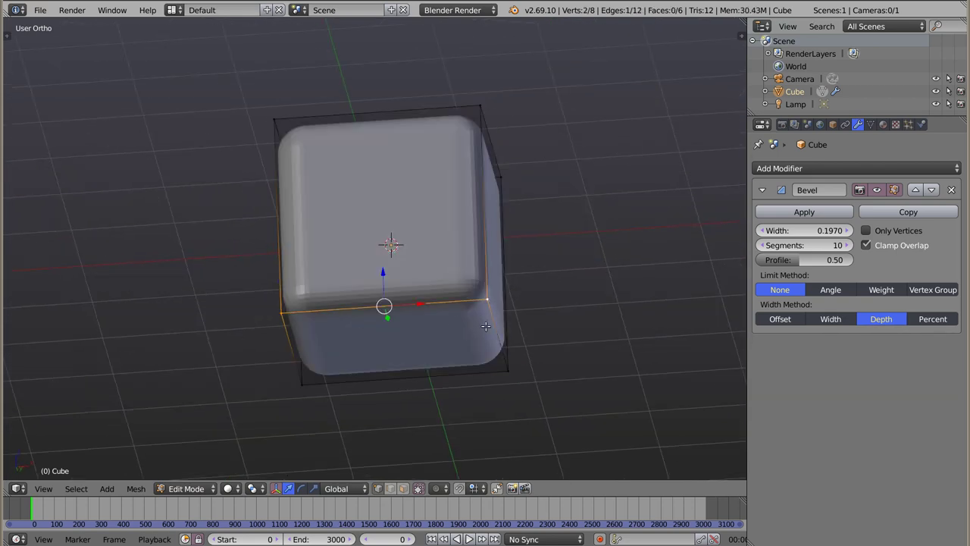
key(alt+m)
click(460, 351)
right_click(326, 381)
shift+right_click(502, 369)
key(alt+m)
click(450, 406)
key(ctrl+z)
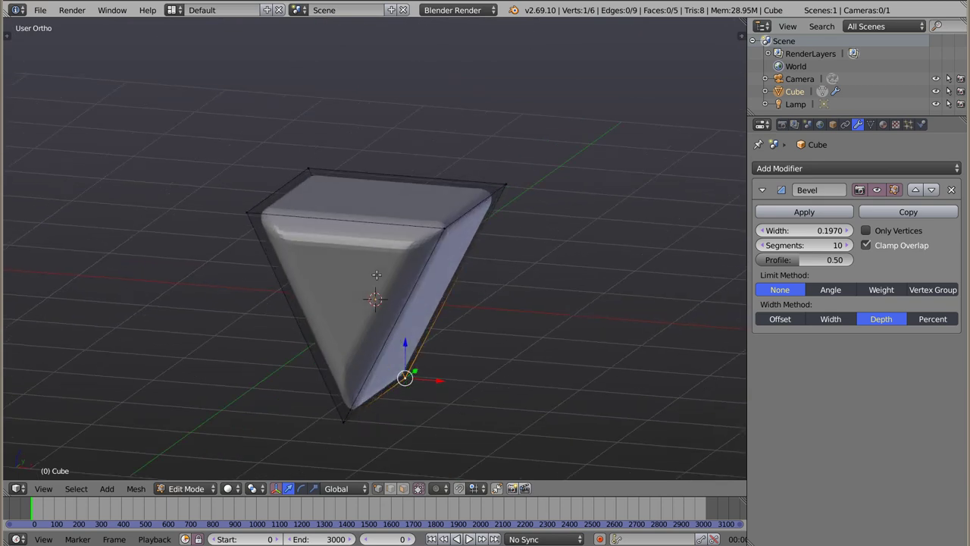
key(Tab)
mouse_move(404, 179)
middle_down()
mouse_move(520, 96)
mouse_move(300, 330)
middle_up()
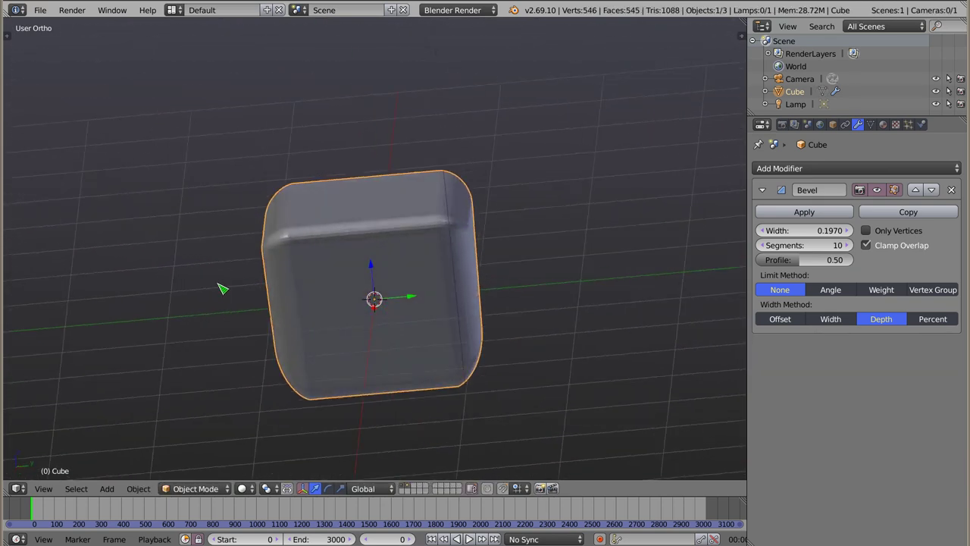
middle_drag(300, 330, 372, 297)
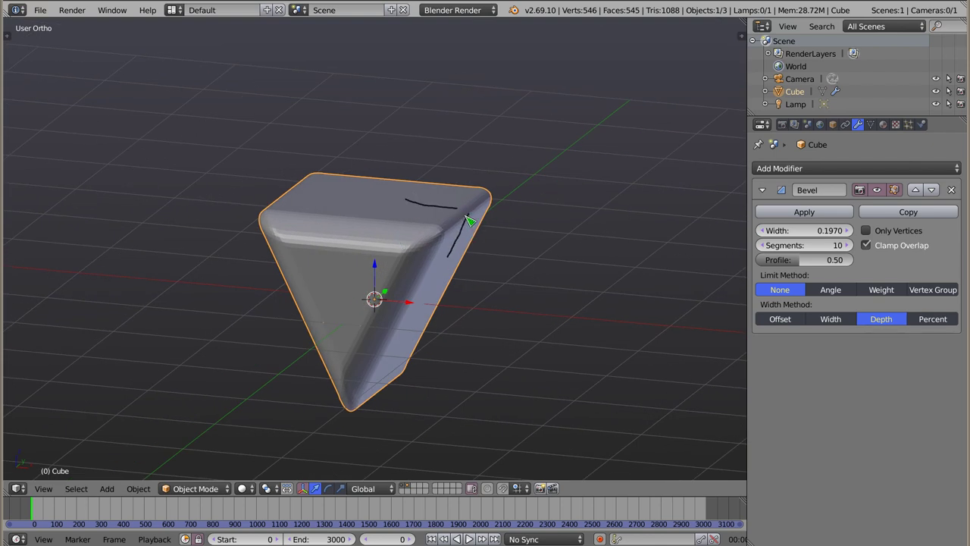
middle_drag(479, 258, 355, 308)
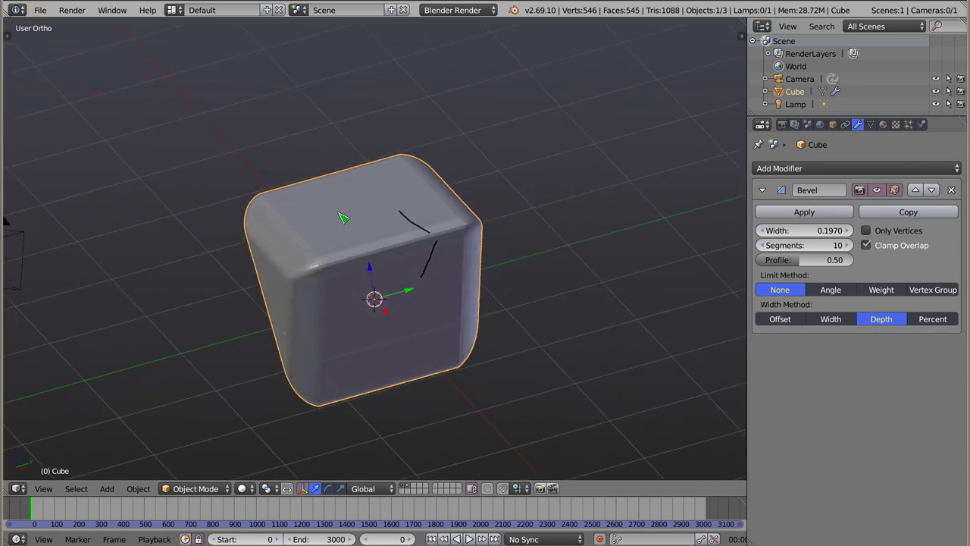
mouse_move(298, 225)
mouse_down()
mouse_move(281, 231)
mouse_move(276, 276)
mouse_up()
middle_drag(344, 324, 356, 240)
mouse_move(285, 240)
right_down()
mouse_move(282, 278)
mouse_move(412, 205)
mouse_move(450, 219)
mouse_move(453, 267)
right_up()
mouse_move(452, 267)
middle_down()
mouse_move(455, 336)
mouse_move(477, 362)
mouse_move(341, 307)
mouse_move(442, 189)
middle_up()
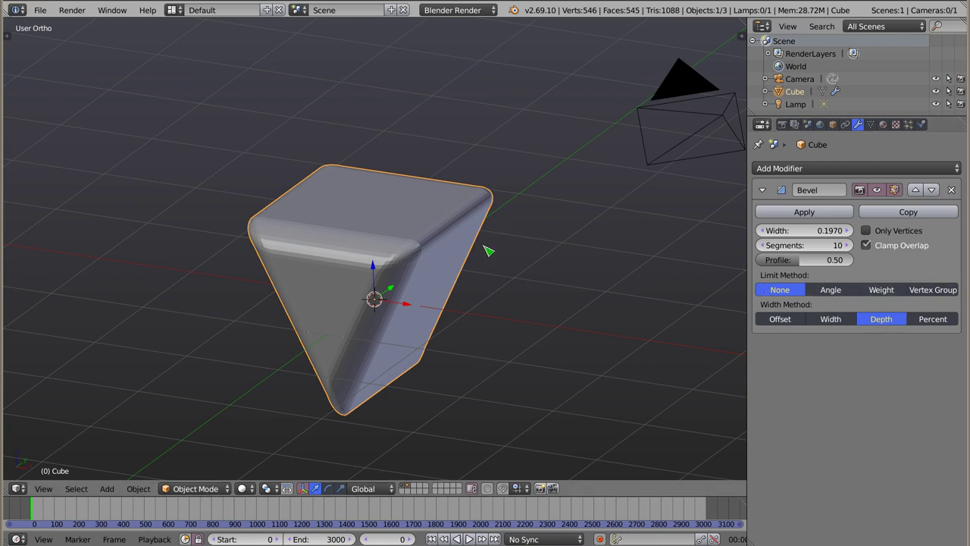
Limit the bevel by Angle at 113° and orbit around the cube to inspect the flattened edges.
click(832, 291)
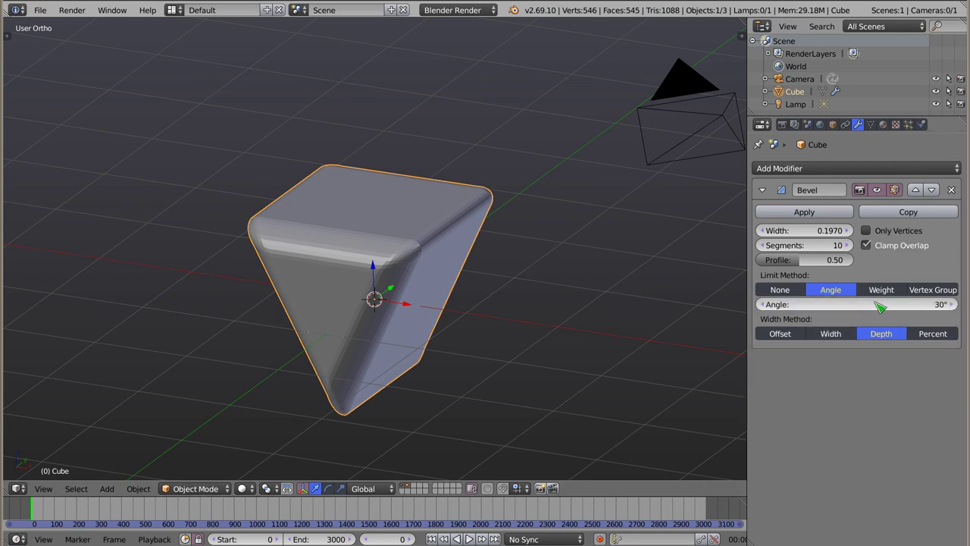
drag(871, 305, 927, 304)
mouse_move(419, 322)
middle_down()
mouse_move(470, 262)
mouse_move(427, 273)
mouse_move(225, 372)
mouse_move(251, 336)
mouse_move(257, 251)
mouse_move(466, 363)
mouse_move(440, 357)
mouse_move(378, 275)
middle_up()
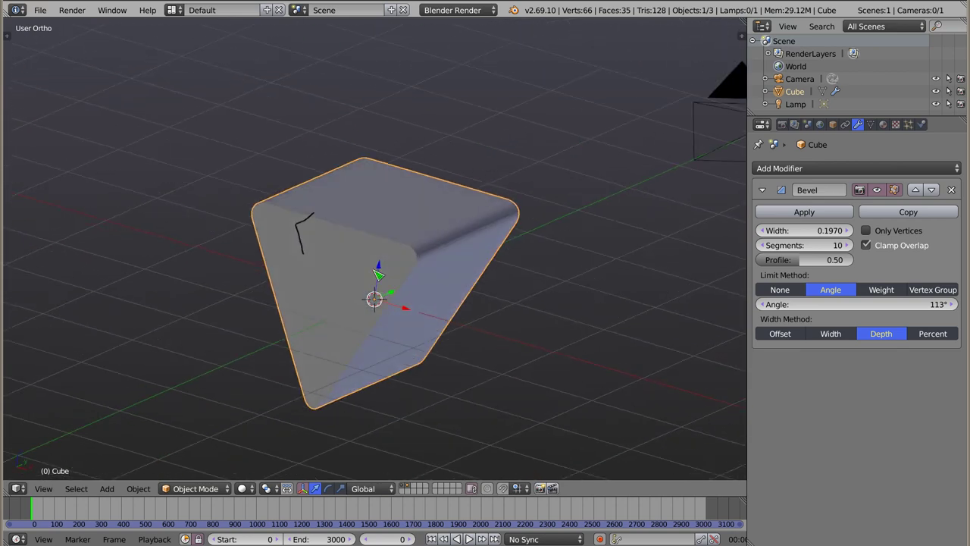
mouse_move(319, 230)
middle_down()
mouse_move(333, 220)
mouse_move(342, 181)
middle_up()
click(343, 179)
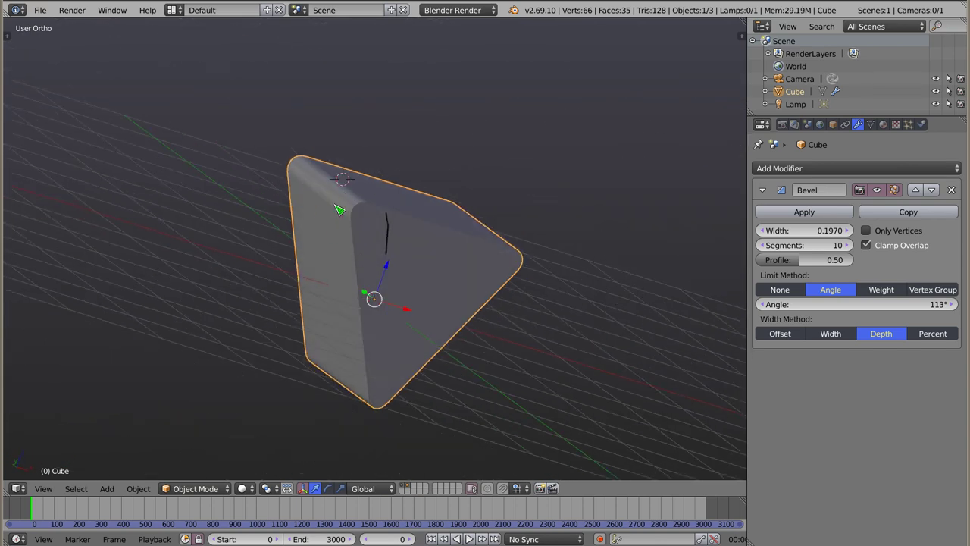
middle_drag(396, 254, 234, 198)
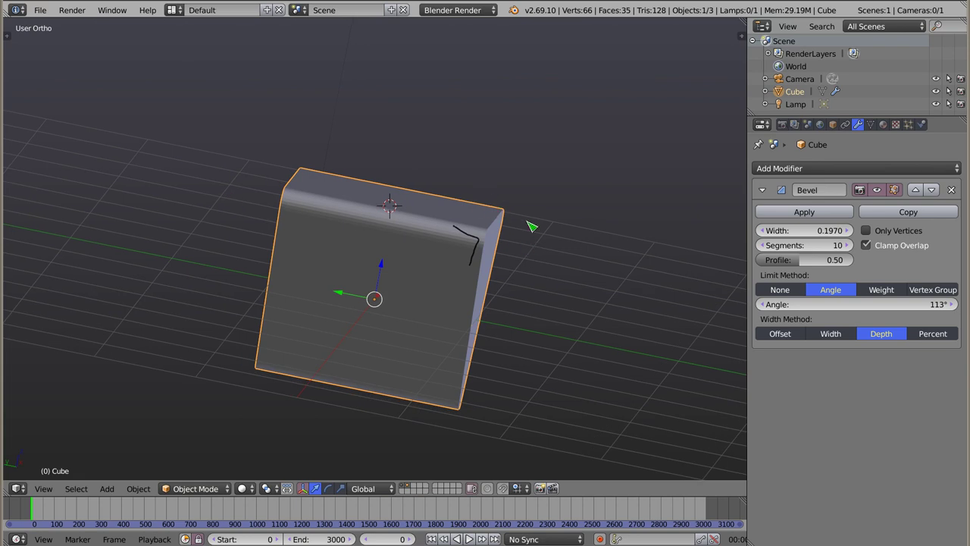
mouse_move(507, 219)
middle_down()
mouse_move(497, 296)
mouse_move(270, 310)
mouse_move(372, 329)
mouse_move(455, 297)
mouse_move(390, 245)
middle_up()
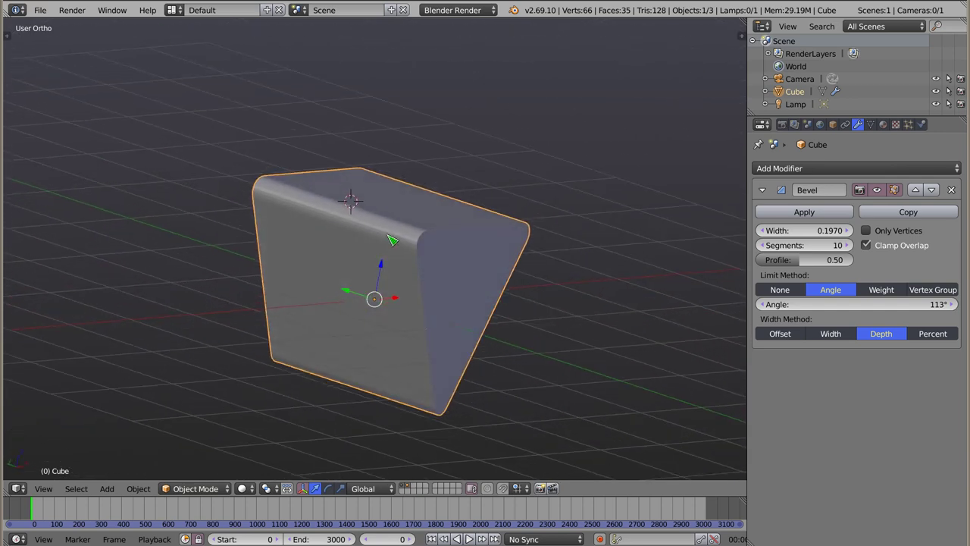
scroll(304, 303, down, 3)
scroll(173, 363, down, 2)
scroll(173, 363, up, 4)
mouse_move(217, 336)
middle_down()
mouse_move(442, 249)
mouse_move(526, 299)
mouse_move(450, 241)
mouse_move(516, 288)
middle_up()
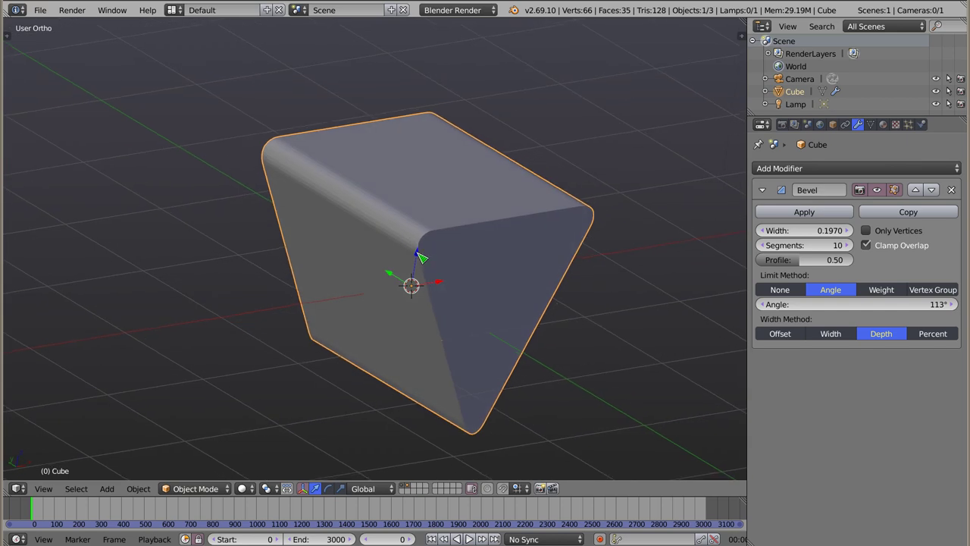
Set the bevel's Limit Method to Weight with a width of 0.3190.
click(883, 290)
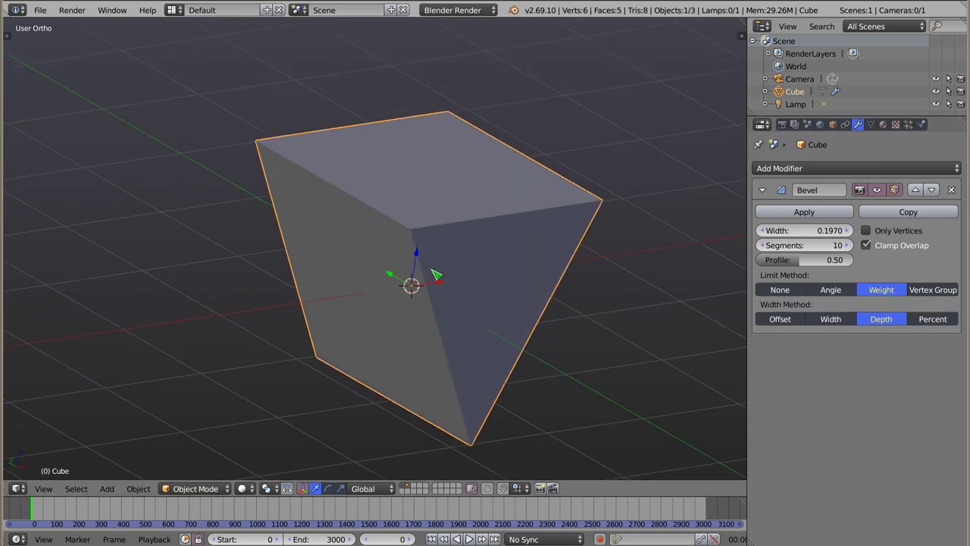
middle_drag(423, 288, 472, 285)
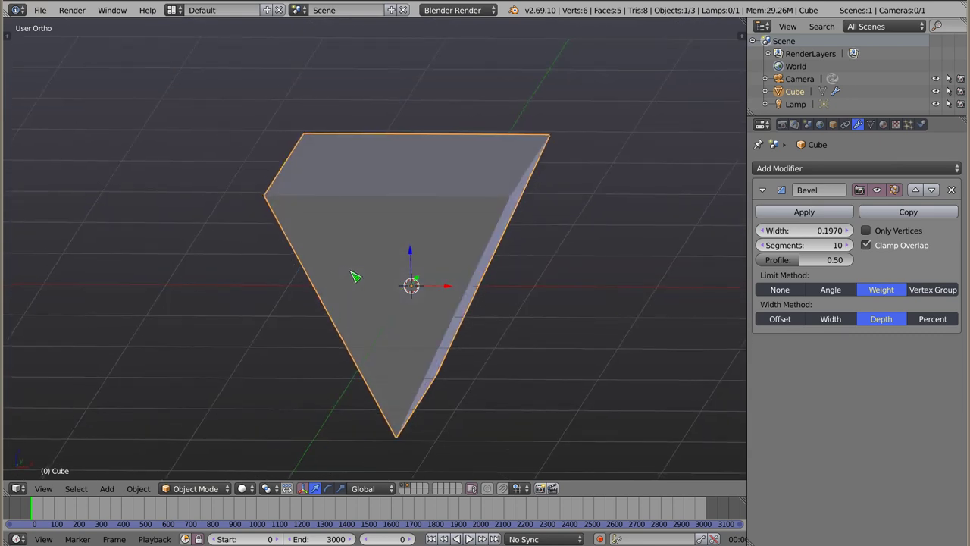
drag(808, 233, 834, 233)
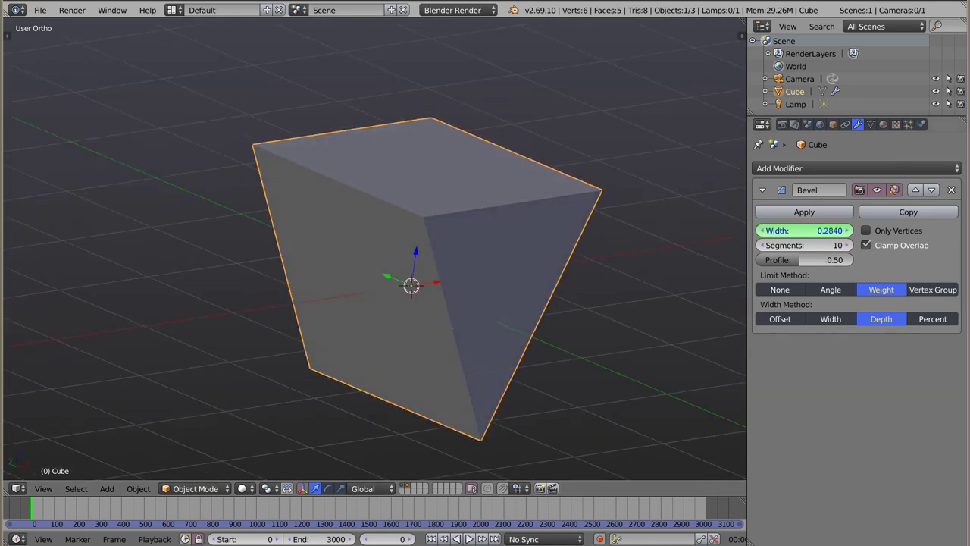
drag(810, 237, 810, 236)
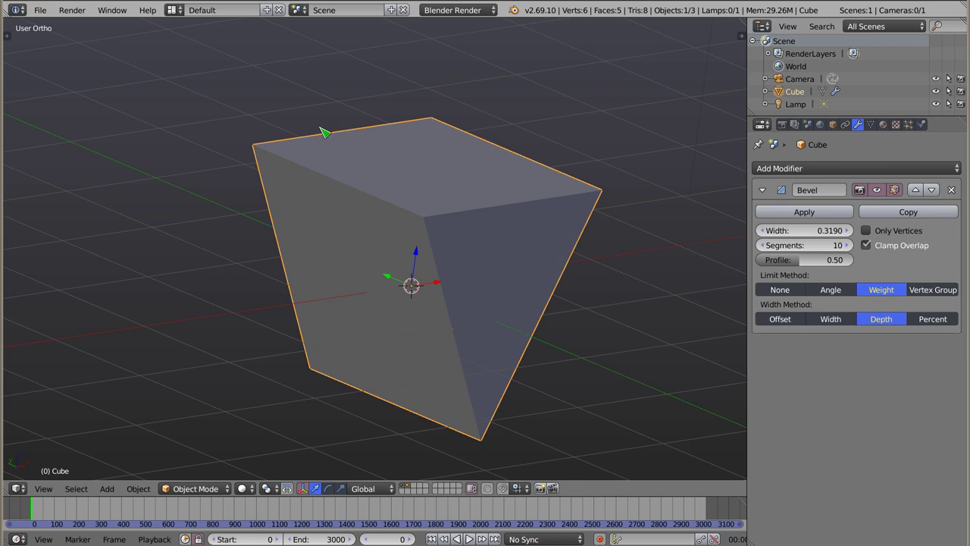
In Edit Mode, select three of the cube's edges and show the properties side panel.
key(Tab)
mouse_move(355, 222)
middle_down()
mouse_move(320, 217)
mouse_move(505, 277)
mouse_move(524, 270)
middle_up()
key(a)
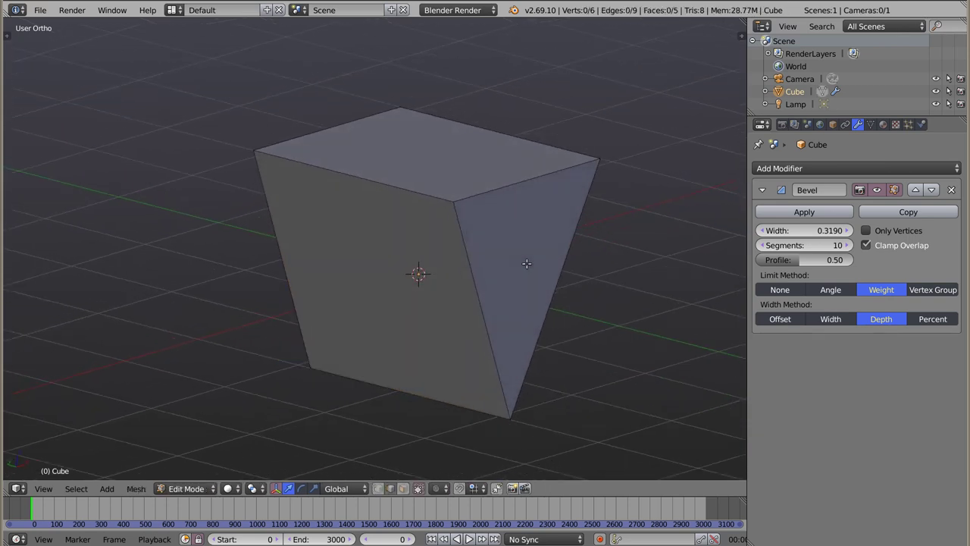
right_click(498, 202)
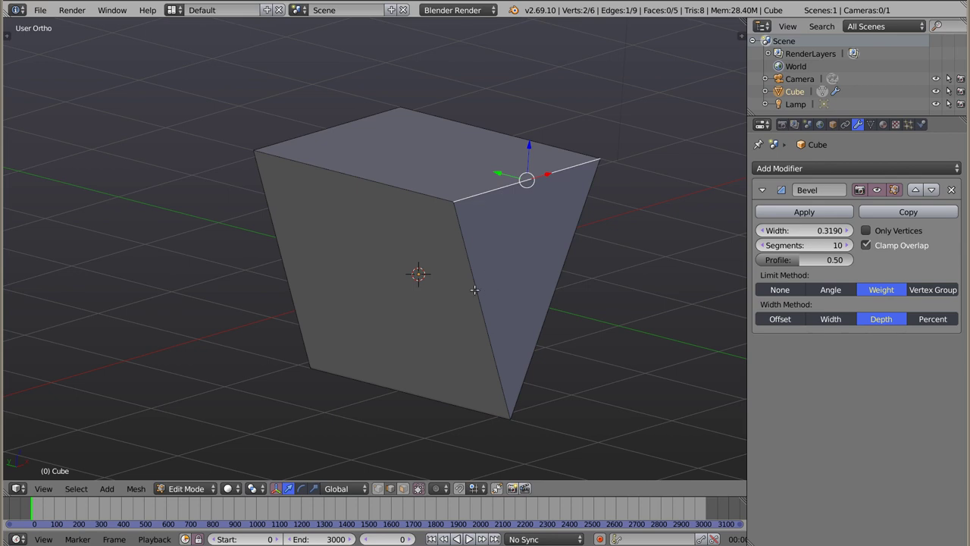
shift+right_click(381, 187)
shift+right_click(463, 271)
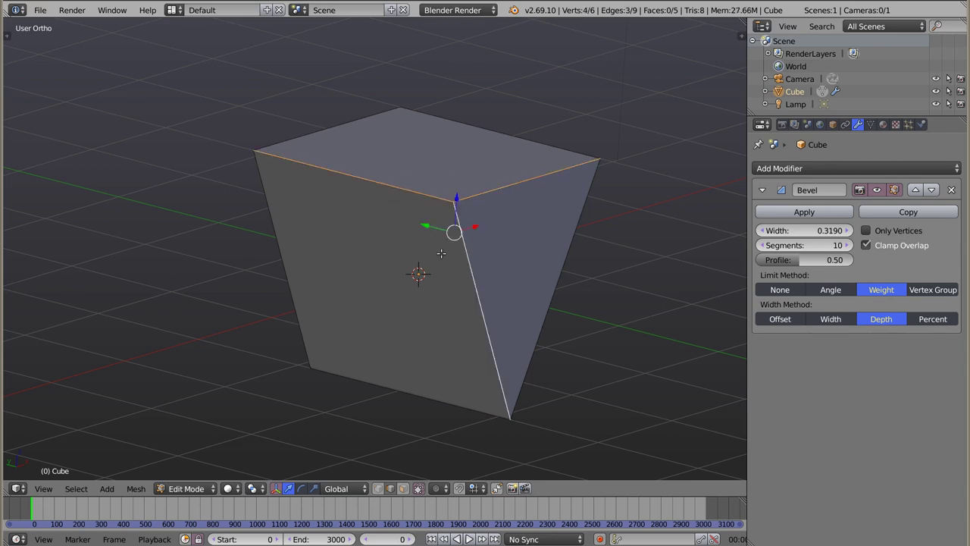
key(n)
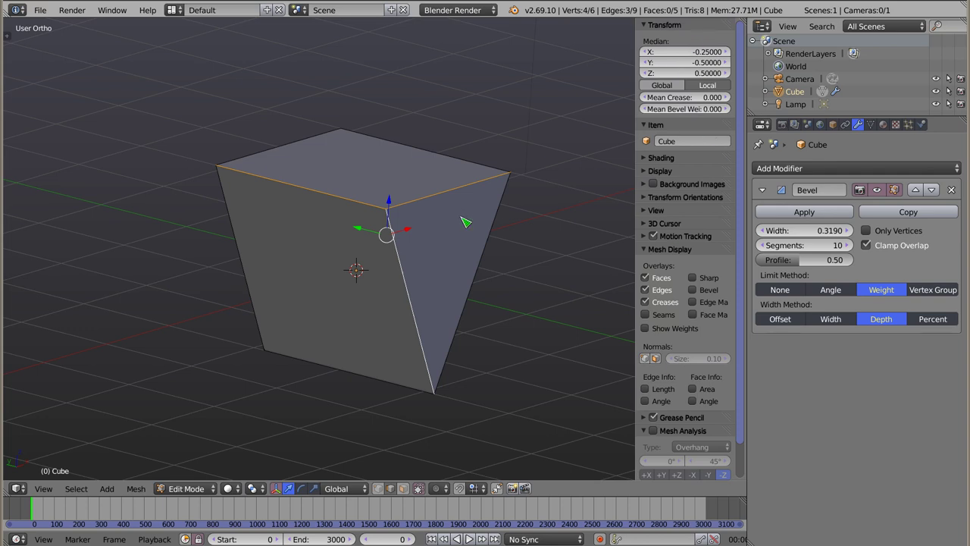
Give the three selected edges a mean bevel weight of 1.000.
key(Tab)
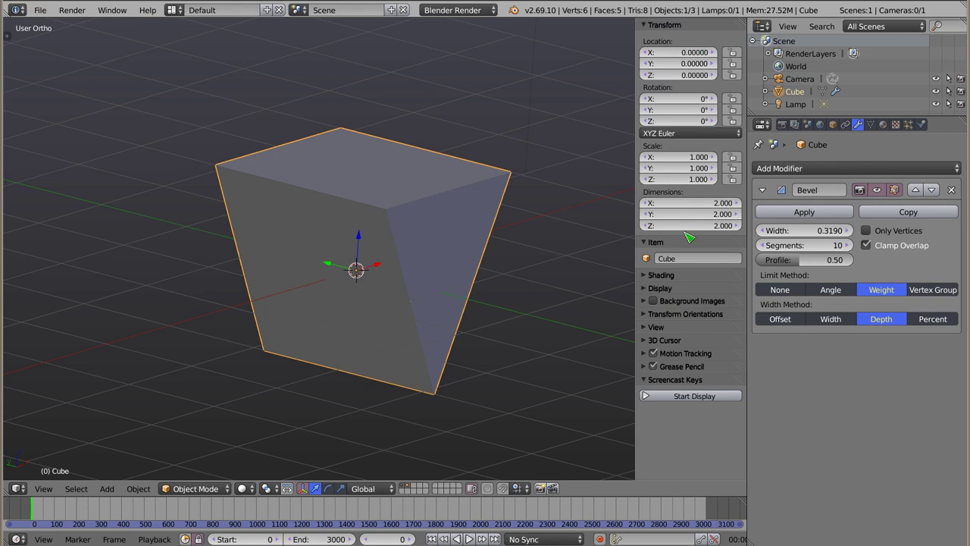
key(Tab)
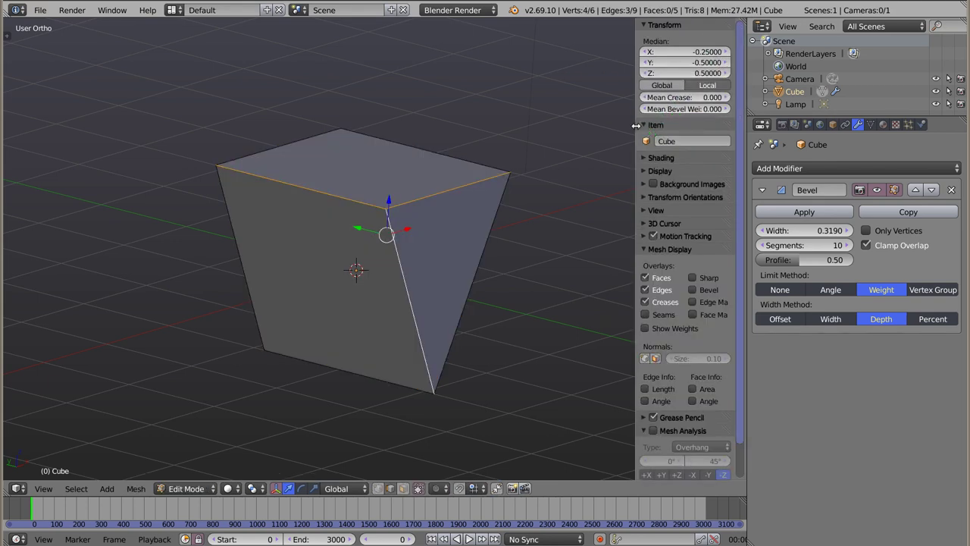
drag(636, 125, 620, 129)
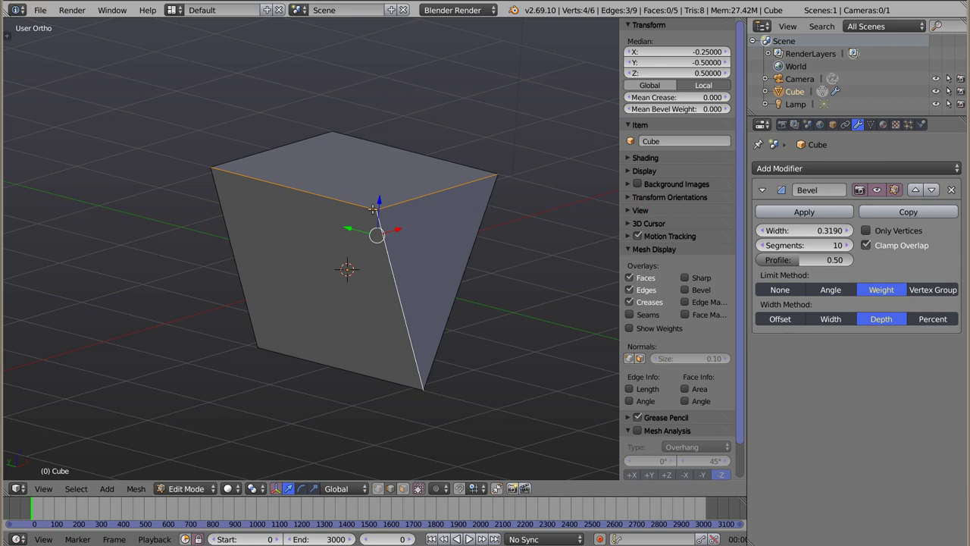
drag(677, 109, 731, 109)
Select a single front edge, set its bevel weight to 0.350, and return to Object Mode.
mouse_move(363, 241)
middle_down()
mouse_move(459, 313)
mouse_move(501, 251)
mouse_move(360, 326)
middle_up()
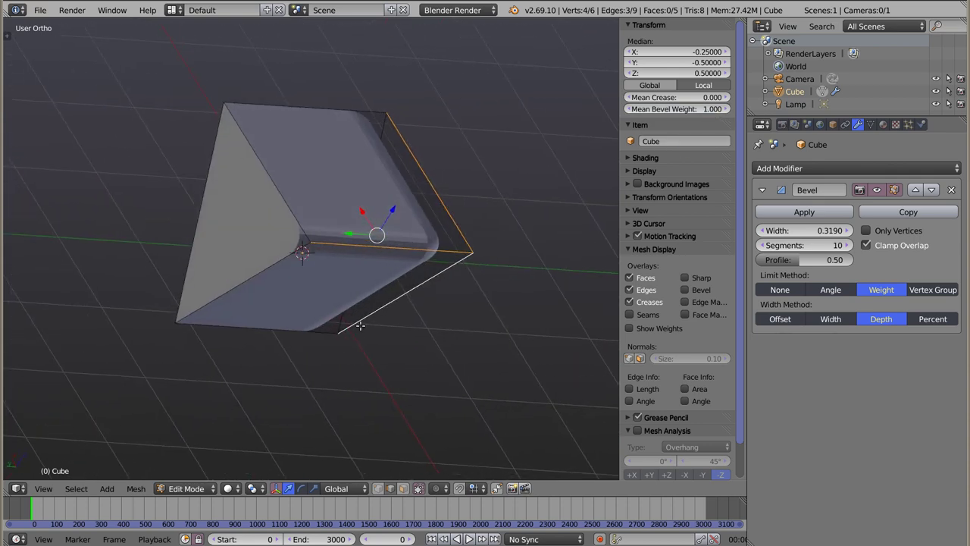
right_click(205, 205)
mouse_move(205, 205)
middle_down()
mouse_move(407, 242)
mouse_move(445, 230)
middle_up()
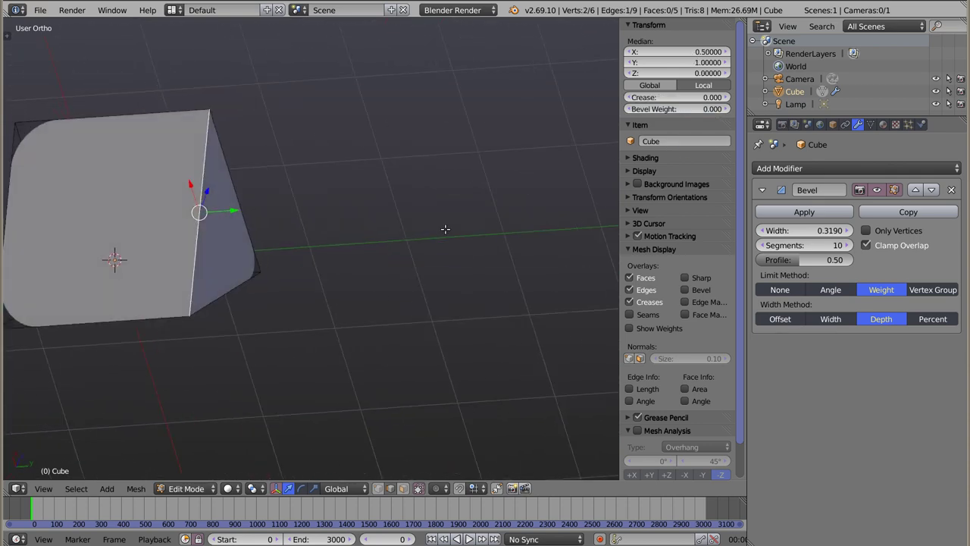
middle_drag(173, 186, 455, 250)
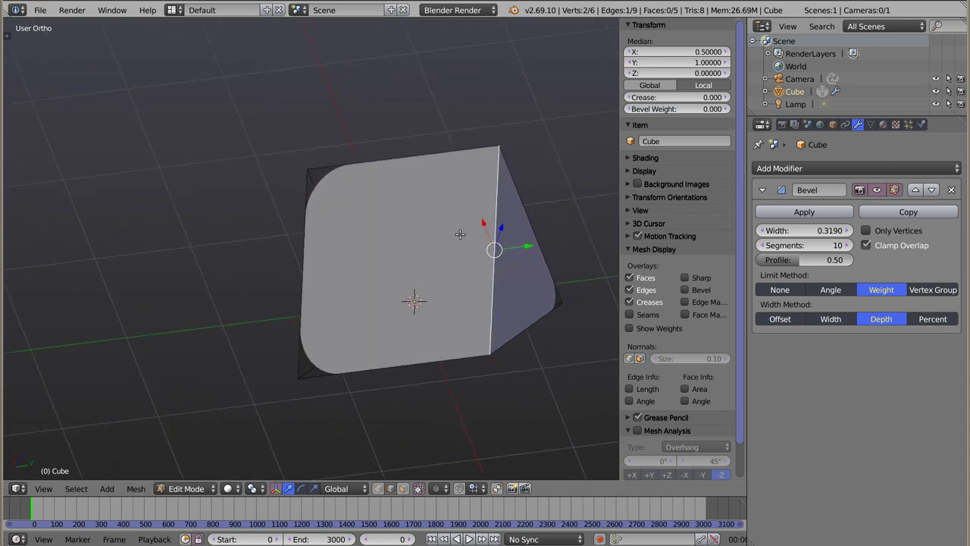
drag(677, 108, 705, 108)
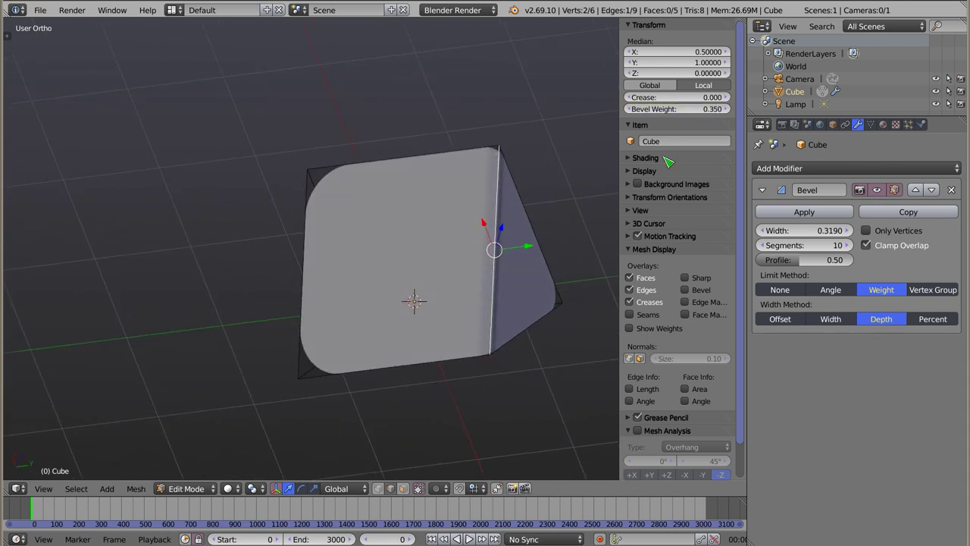
mouse_move(480, 269)
middle_down()
mouse_move(538, 331)
mouse_move(478, 304)
mouse_move(477, 217)
mouse_move(378, 244)
mouse_move(384, 257)
middle_up()
key(Tab)
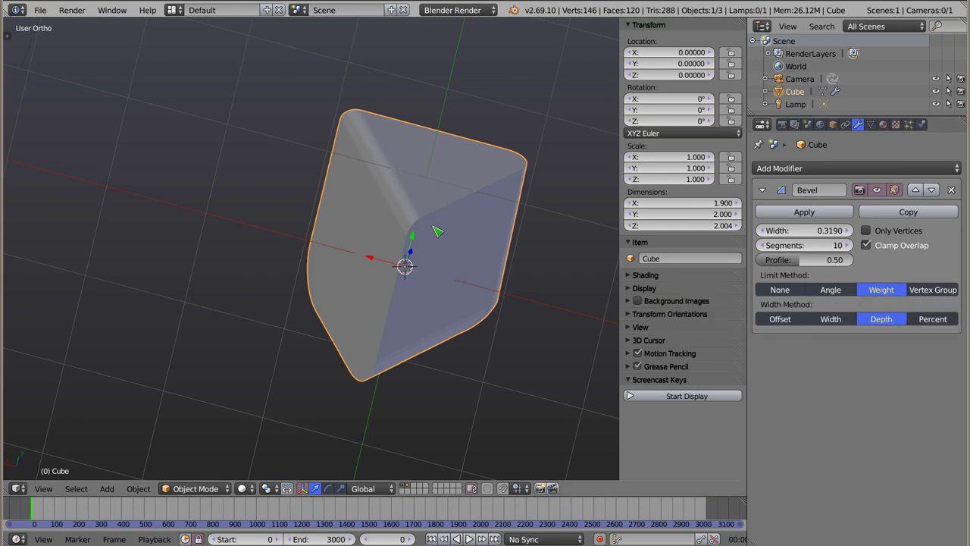
Set the bevel's Limit Method to Vertex Group and narrow the bevel width.
click(940, 292)
mouse_move(486, 331)
middle_down()
mouse_move(578, 279)
mouse_move(606, 296)
middle_up()
mouse_move(805, 230)
mouse_down()
mouse_move(766, 231)
mouse_move(806, 245)
mouse_up()
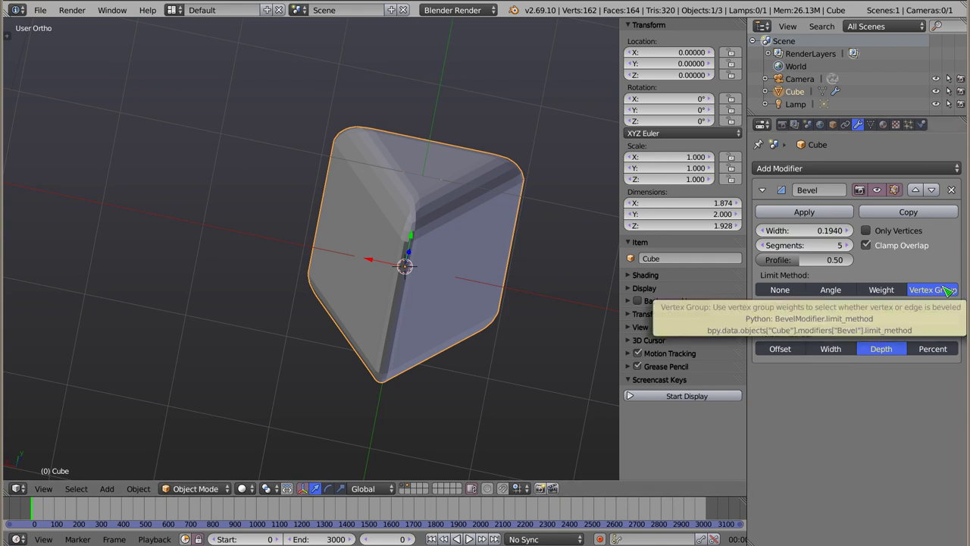
In Edit Mode, select the three top corner vertices and show the Object Data settings.
key(Tab)
mouse_move(469, 251)
middle_down()
mouse_move(437, 228)
mouse_move(438, 242)
middle_up()
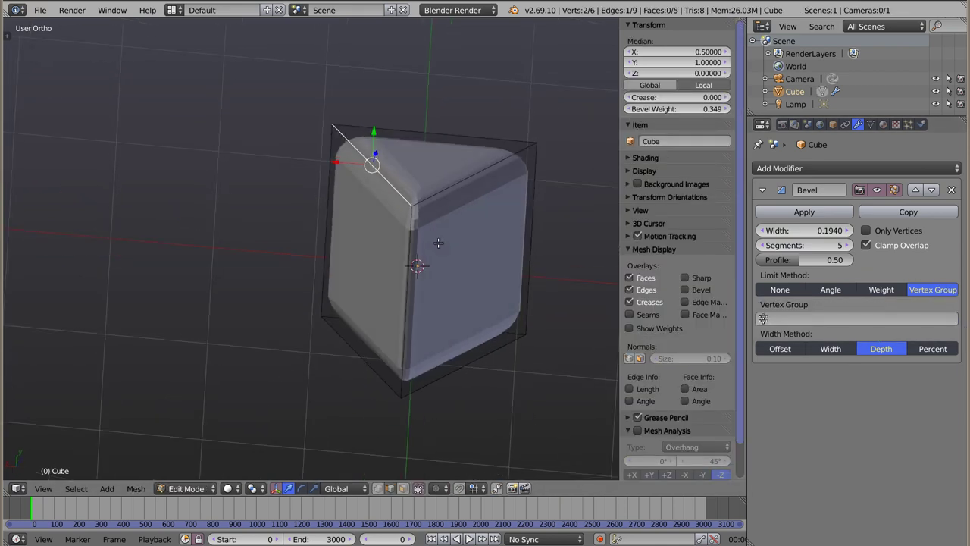
right_click(410, 205)
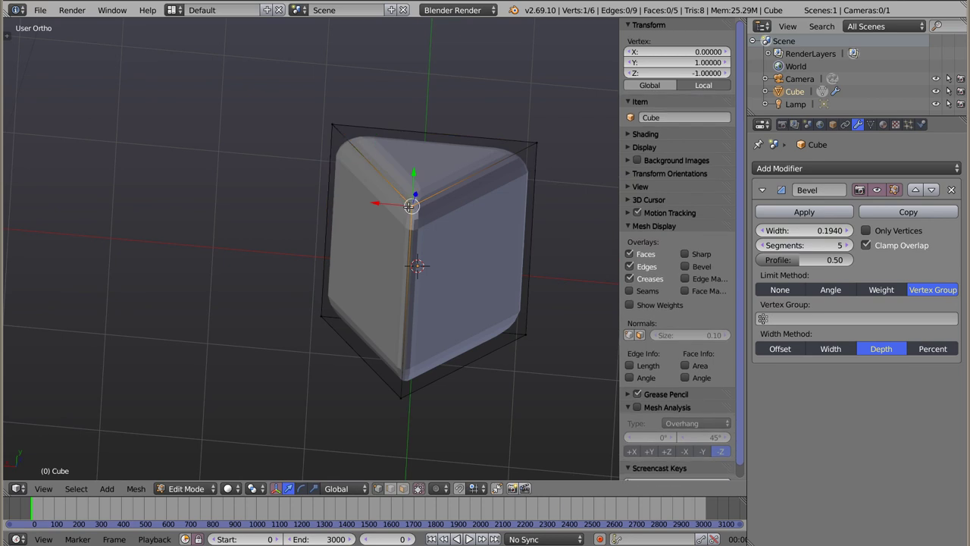
shift+right_click(353, 123)
shift+right_click(539, 144)
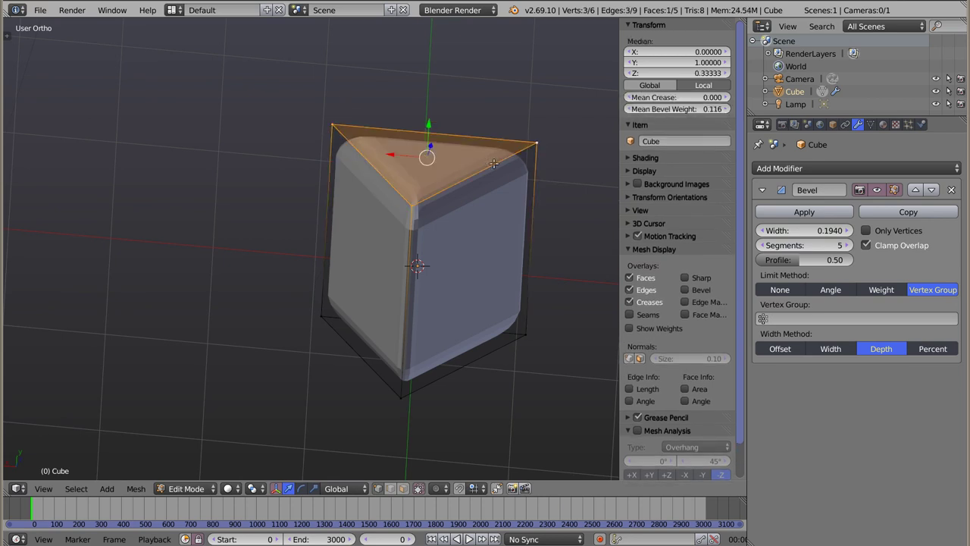
middle_drag(455, 201, 391, 204)
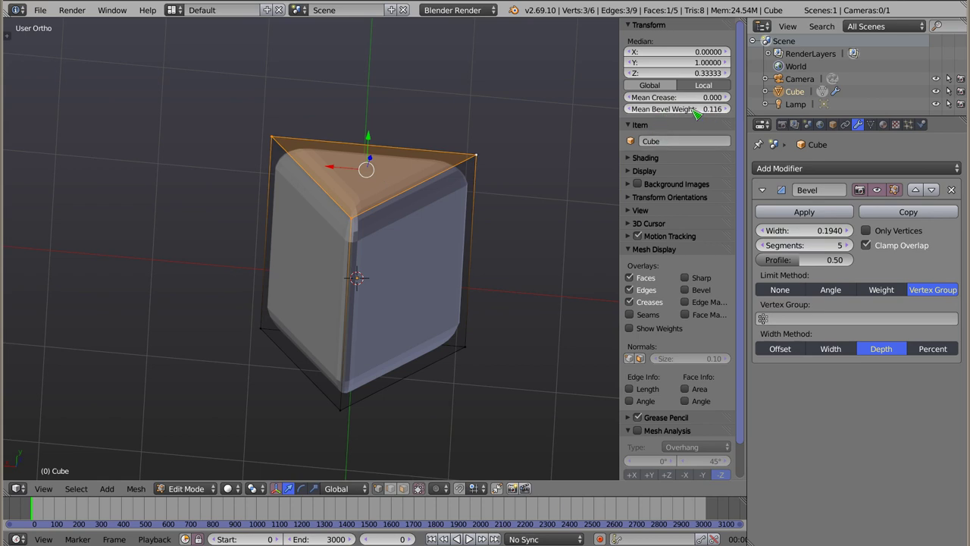
click(871, 125)
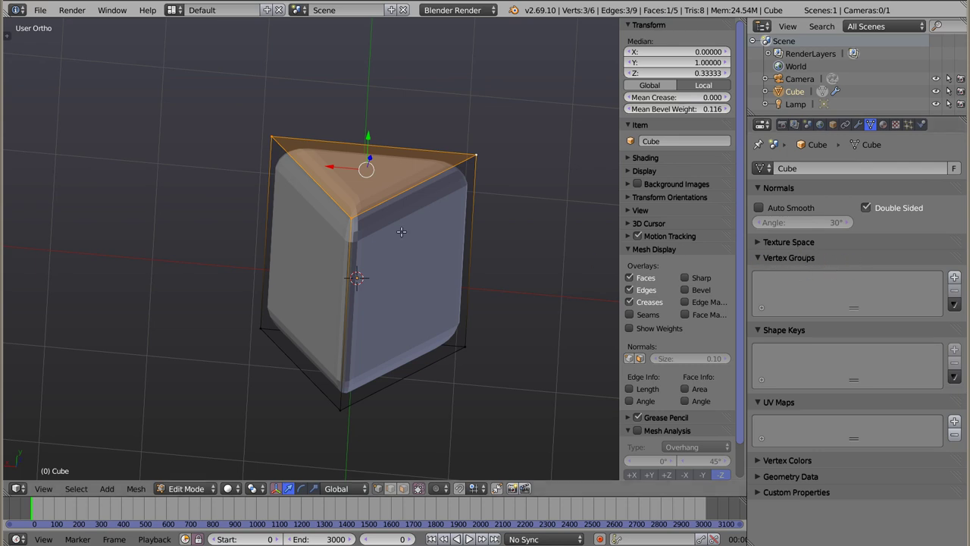
Add a vertex group named Grupa and assign the top face to it at weight 1.0.
click(954, 278)
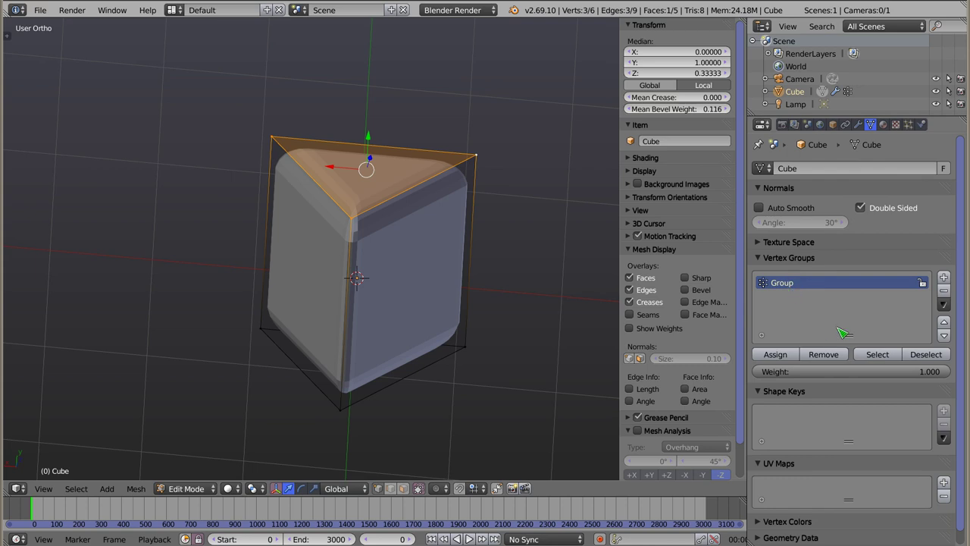
key(Tab)
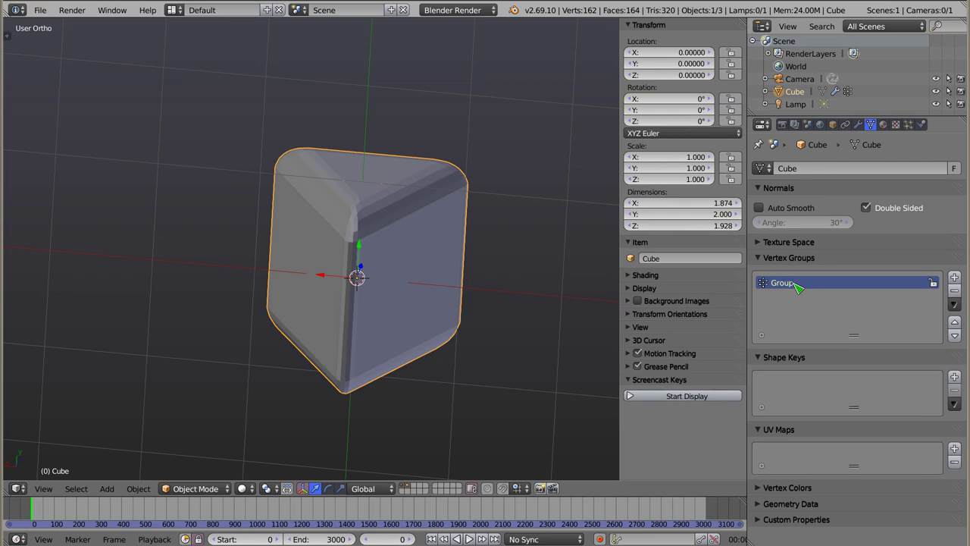
double_click(783, 283)
text(as)
key(Tab)
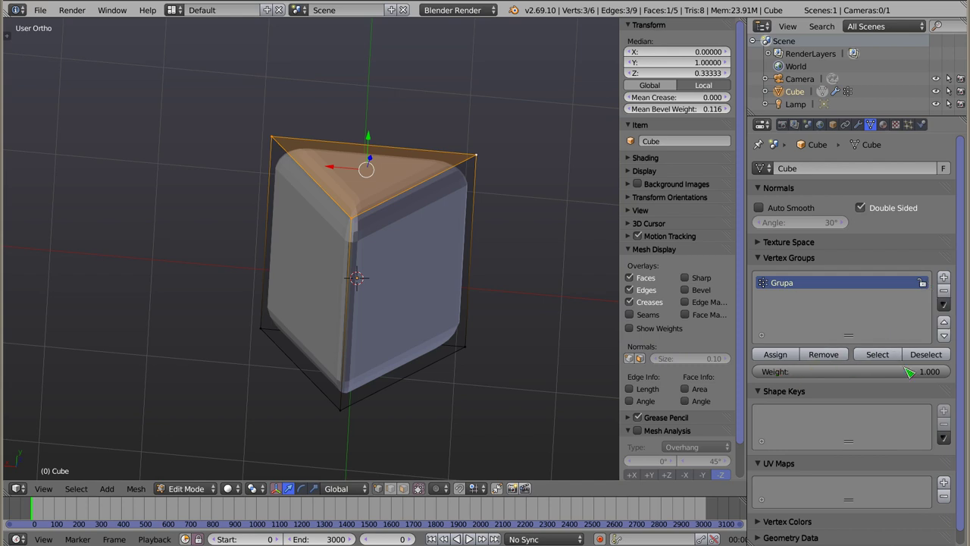
mouse_move(924, 371)
mouse_down()
mouse_move(892, 371)
mouse_move(958, 377)
mouse_up()
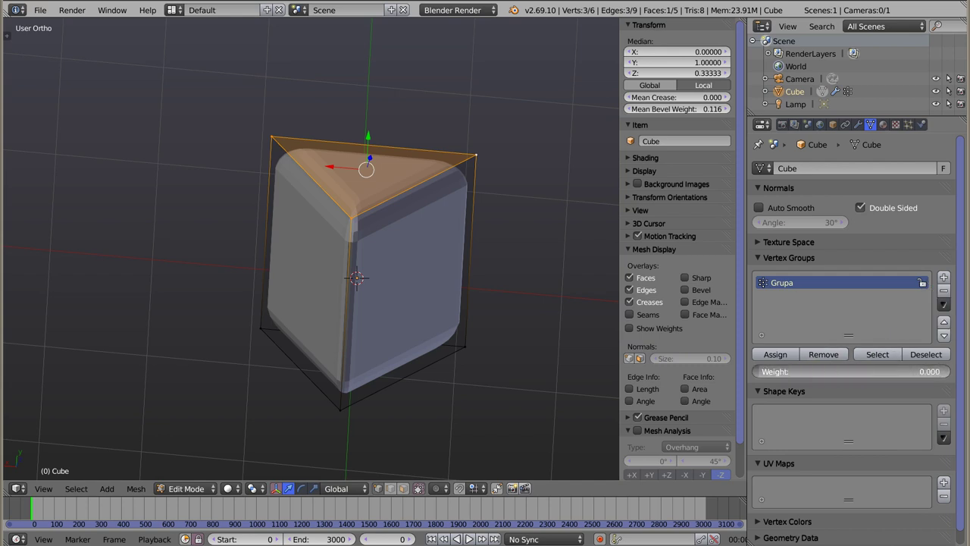
click(785, 357)
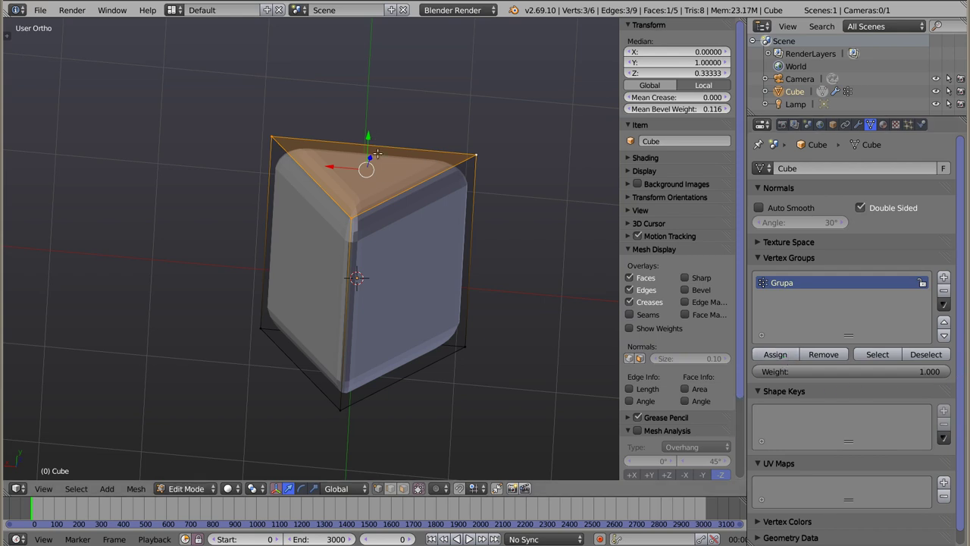
Check the Grupa assignment by deselecting everything and selecting the group's vertices.
right_click(467, 349)
shift+right_click(340, 407)
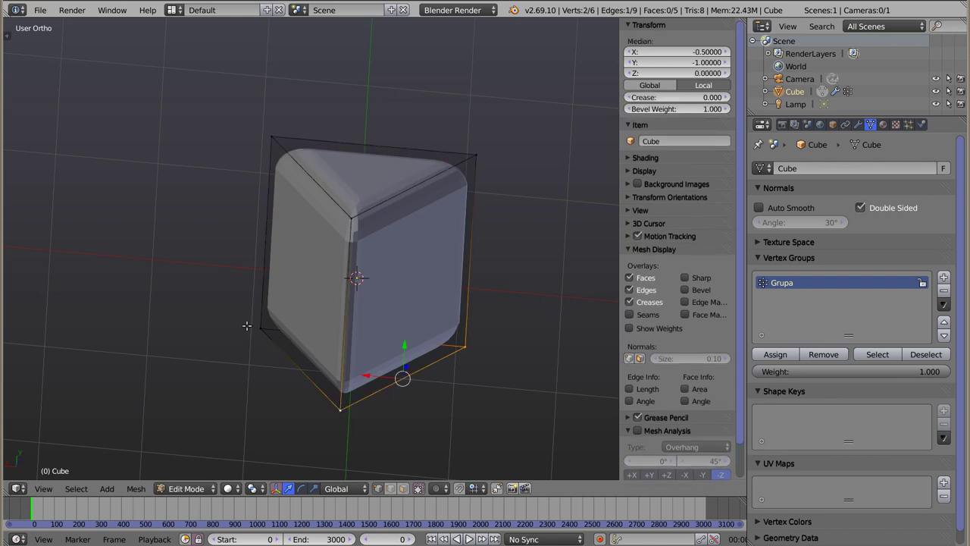
shift+right_click(255, 336)
key(a)
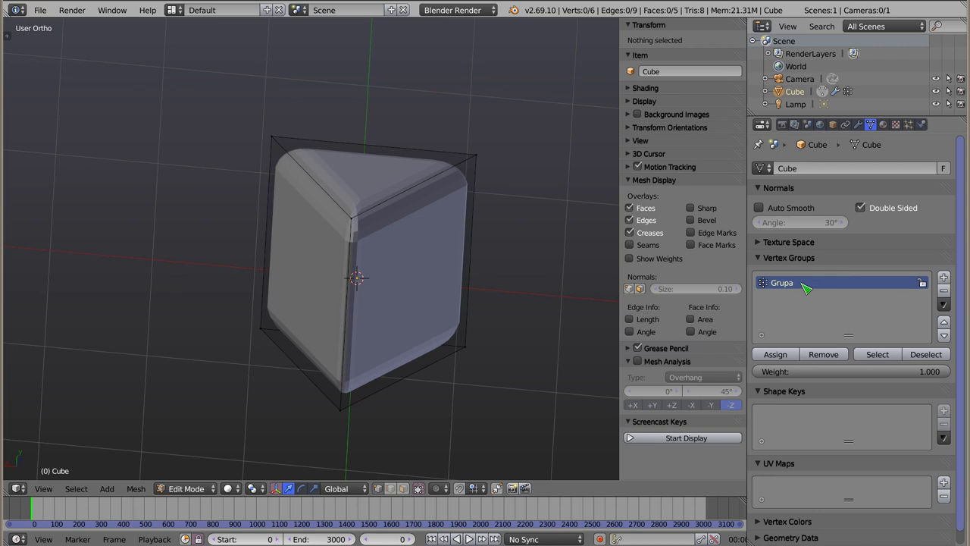
click(879, 354)
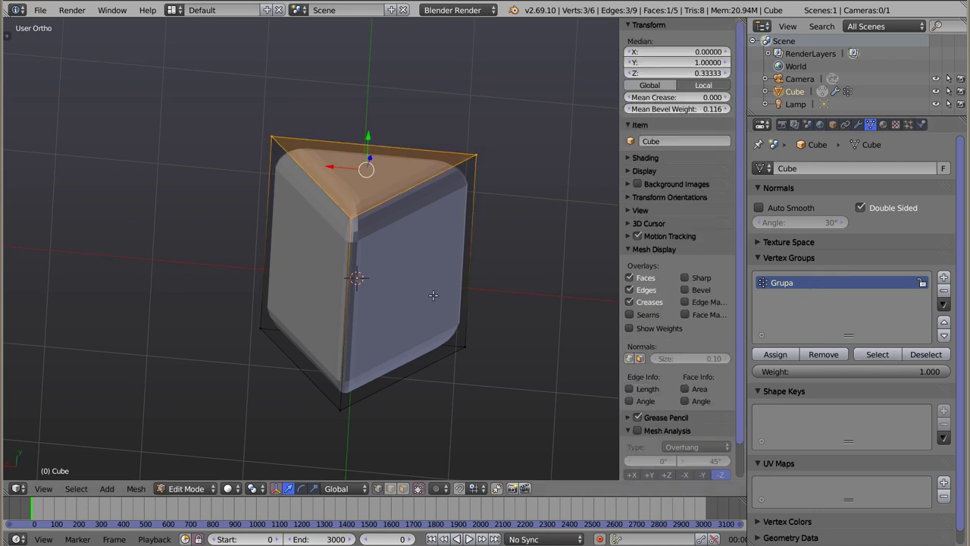
View the cube's Grupa weights in Weight Paint mode.
key(Tab)
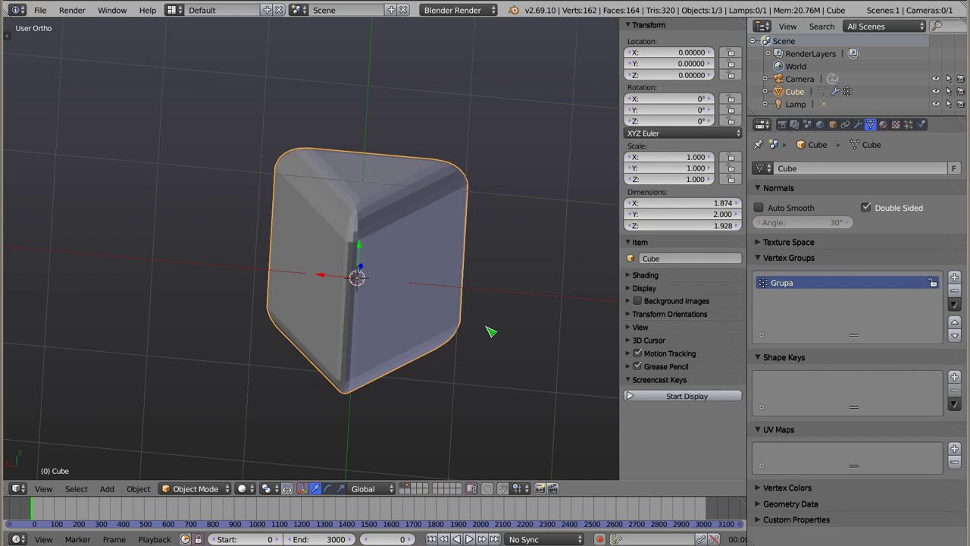
mouse_move(332, 247)
middle_down()
mouse_move(348, 394)
mouse_move(364, 341)
middle_up()
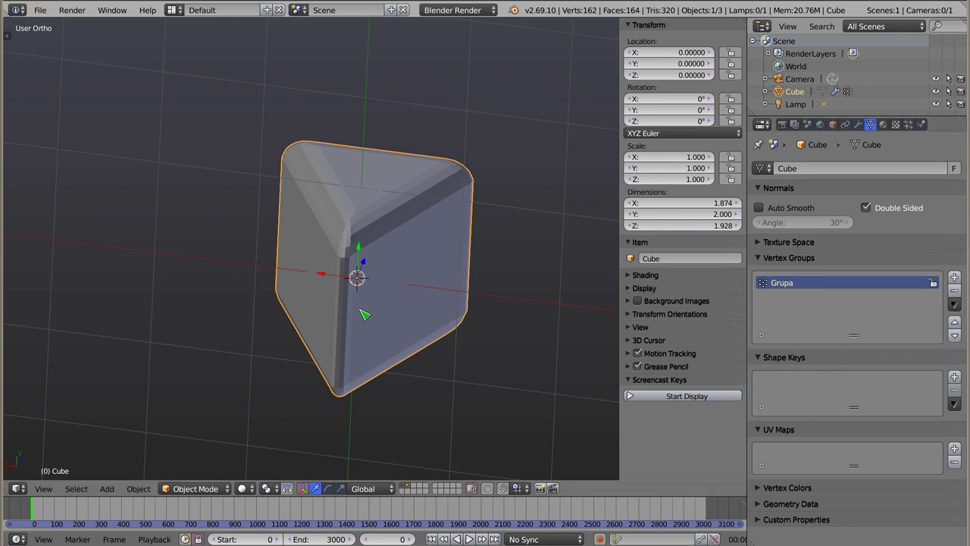
key(ctrl+Tab)
mouse_move(381, 371)
middle_down()
mouse_move(423, 306)
mouse_move(379, 264)
mouse_move(372, 325)
middle_up()
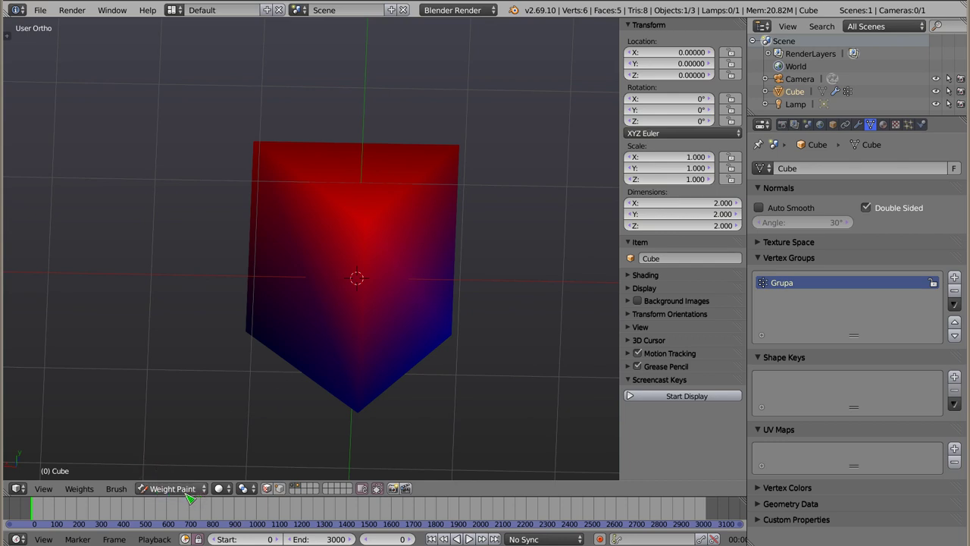
Paint full Grupa weight onto the cube's bottom front tip, then return to Edit Mode.
click(361, 415)
click(365, 414)
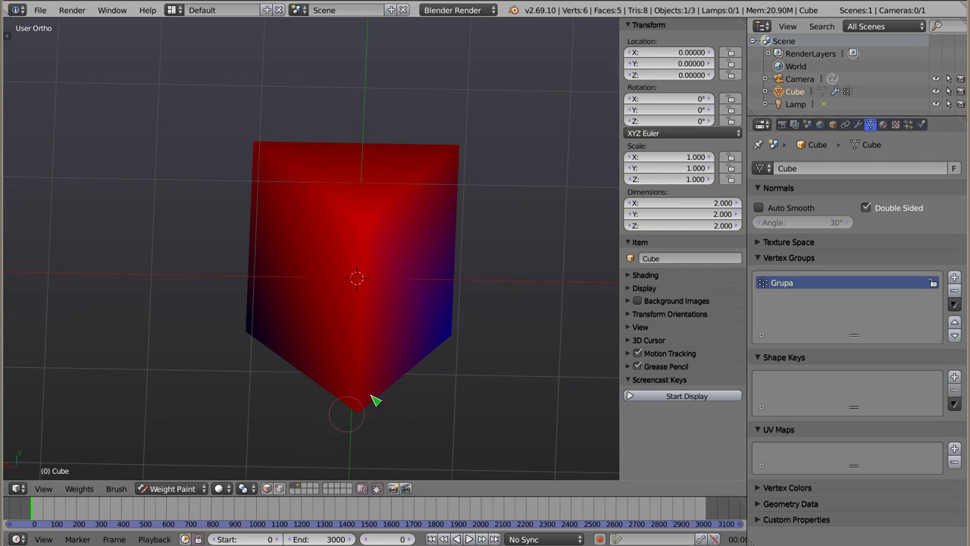
key(t)
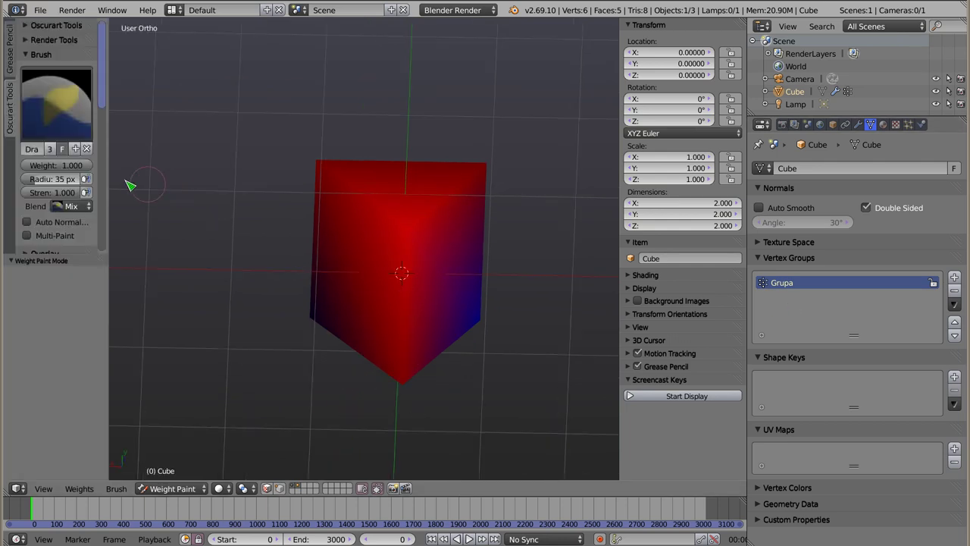
scroll(109, 159, down, 5)
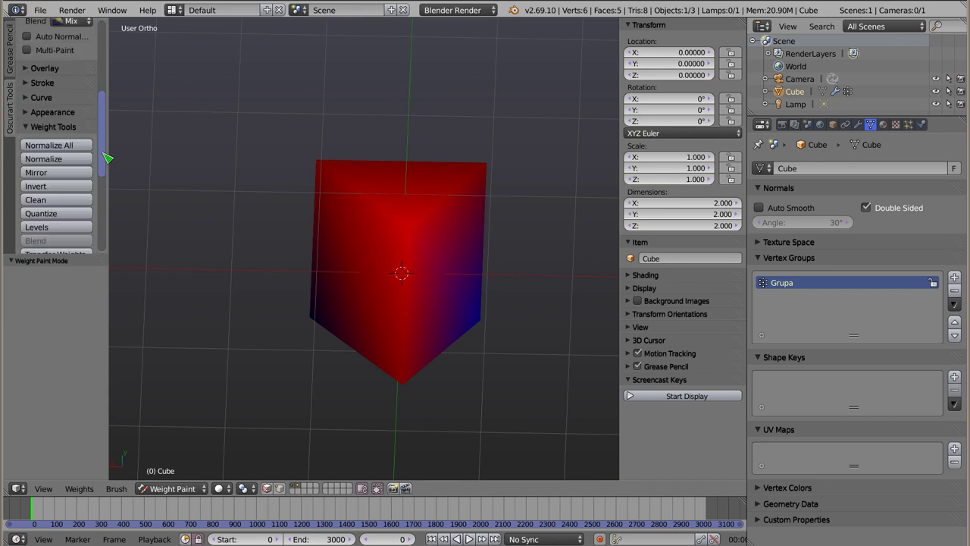
scroll(106, 158, down, 5)
scroll(106, 157, up, 5)
scroll(106, 158, up, 3)
key(t)
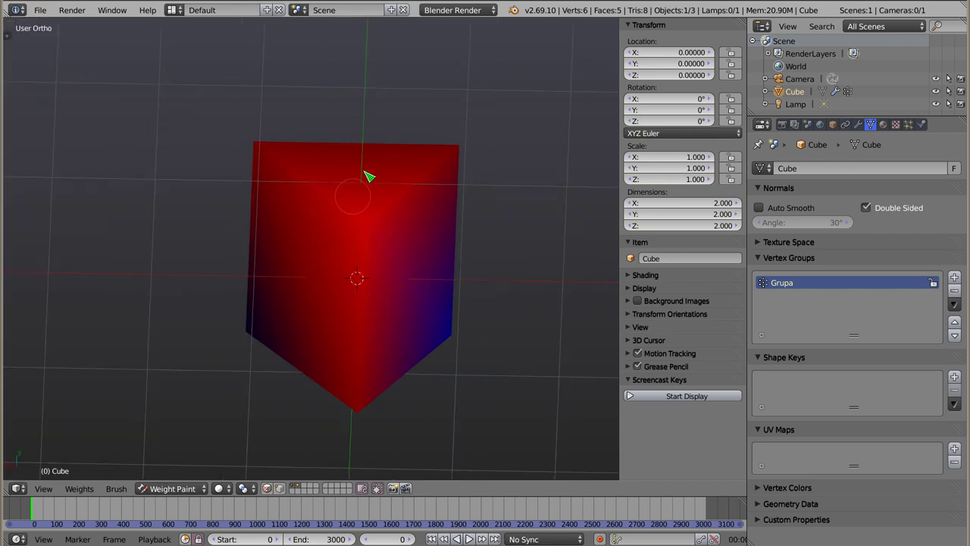
key(Tab)
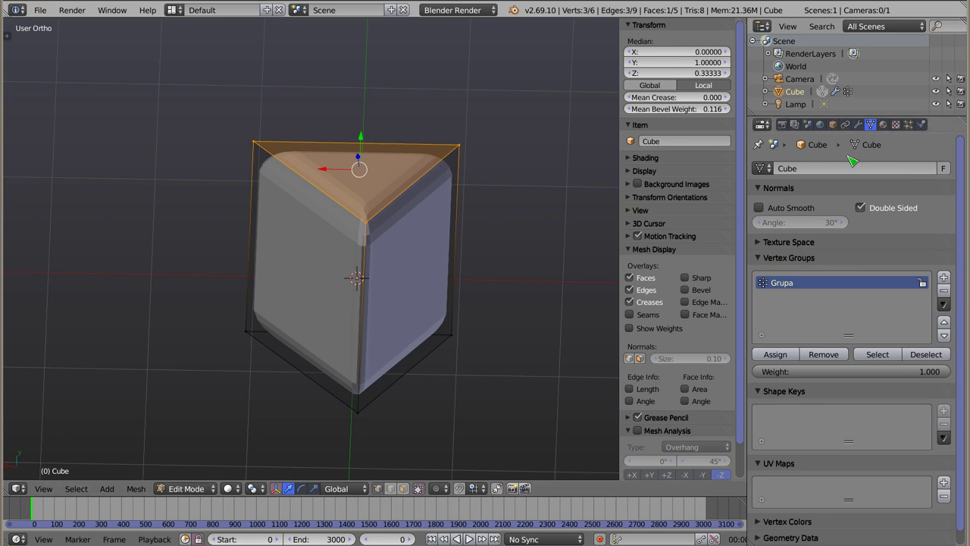
Set the Bevel modifier's Limit Method to Vertex Group with Grupa as the group.
click(858, 124)
click(935, 294)
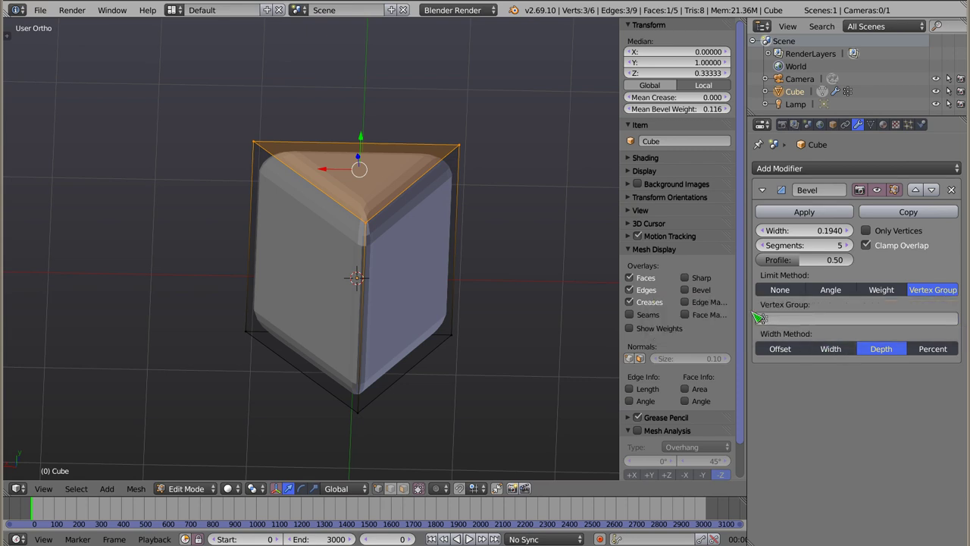
click(767, 322)
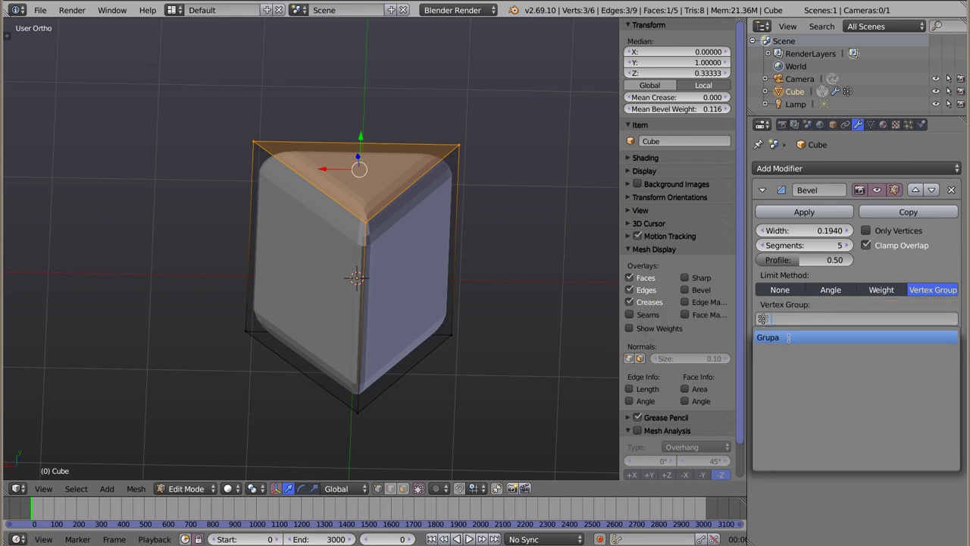
click(789, 338)
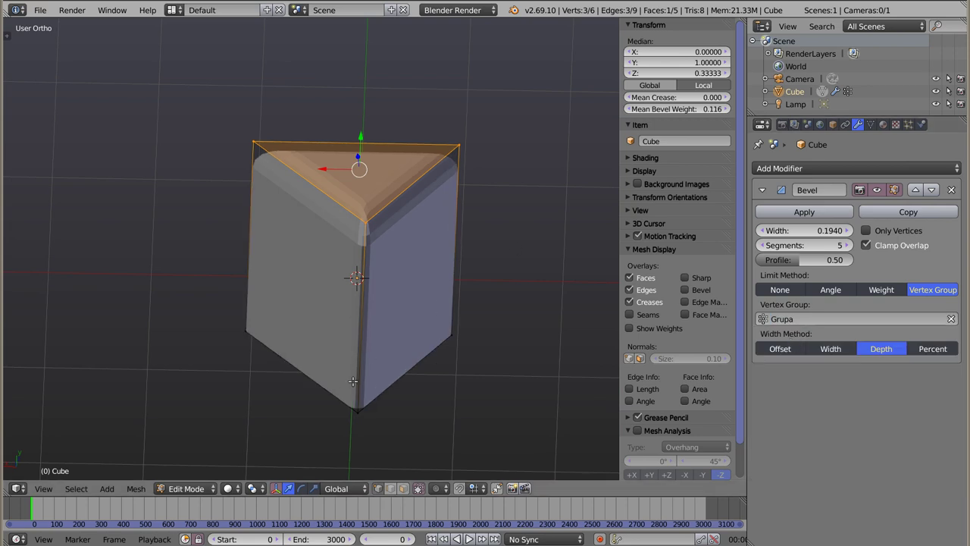
middle_drag(369, 411, 365, 246)
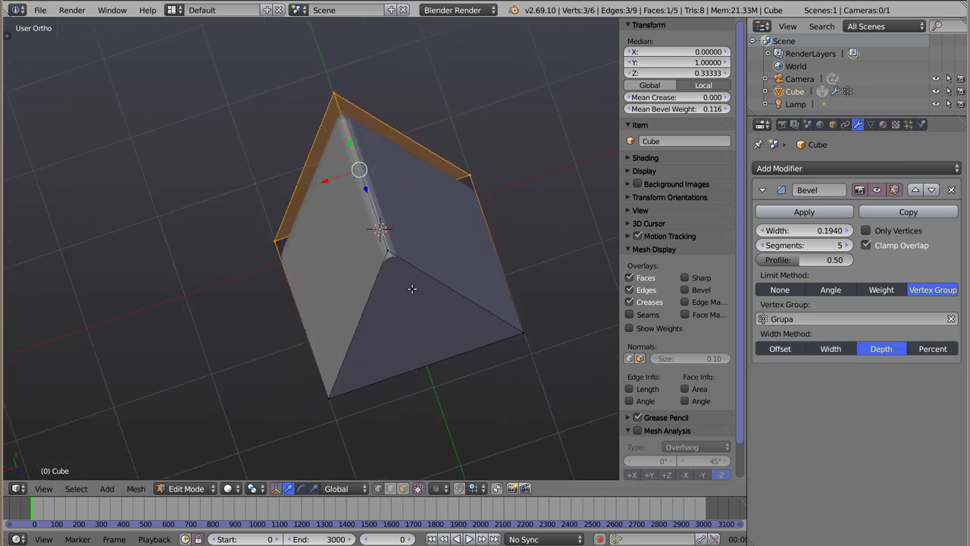
mouse_move(348, 426)
middle_down()
mouse_move(315, 247)
mouse_move(286, 325)
mouse_move(361, 284)
middle_up()
Inspect the Grupa-limited 0.1940-width bevel from several angles in Object Mode.
right_click(341, 288)
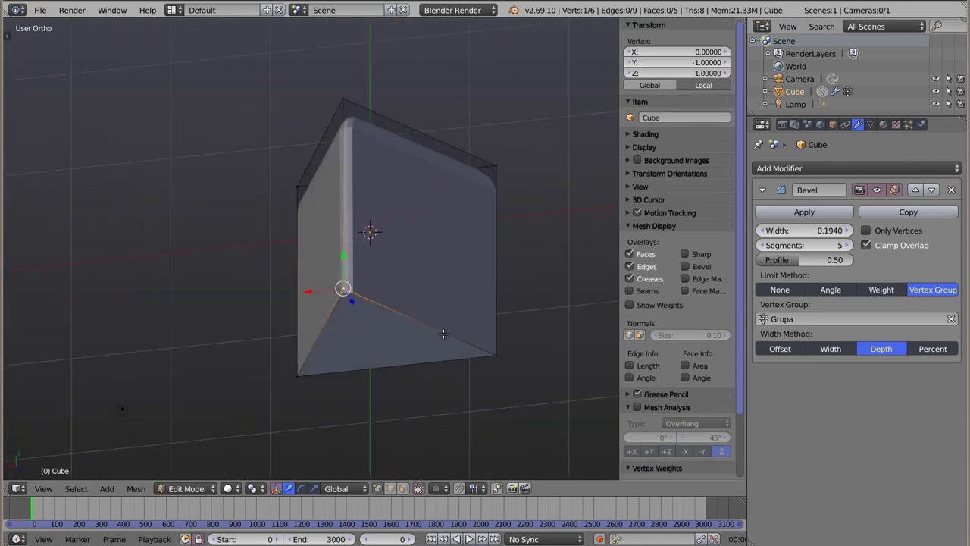
scroll(341, 287, up, 3)
scroll(339, 291, up, 4)
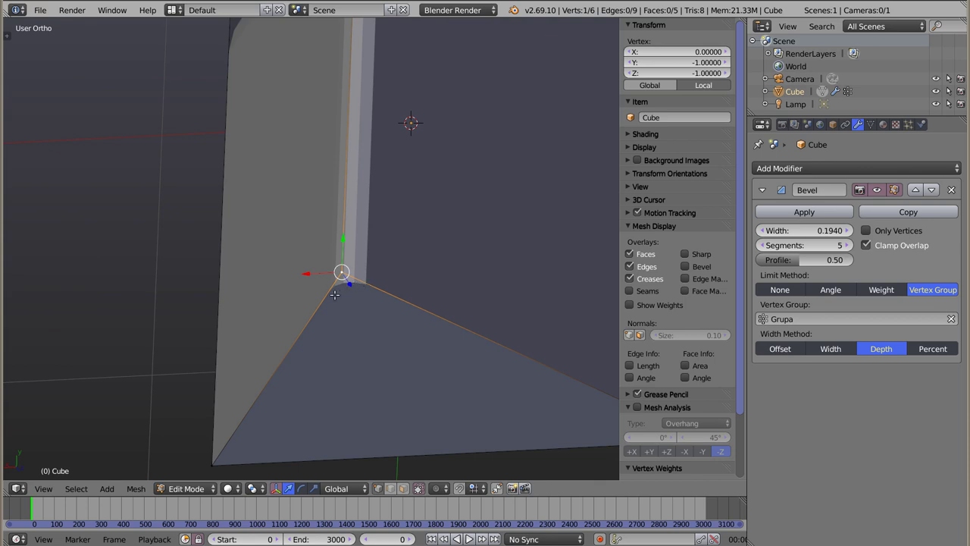
scroll(368, 290, down, 5)
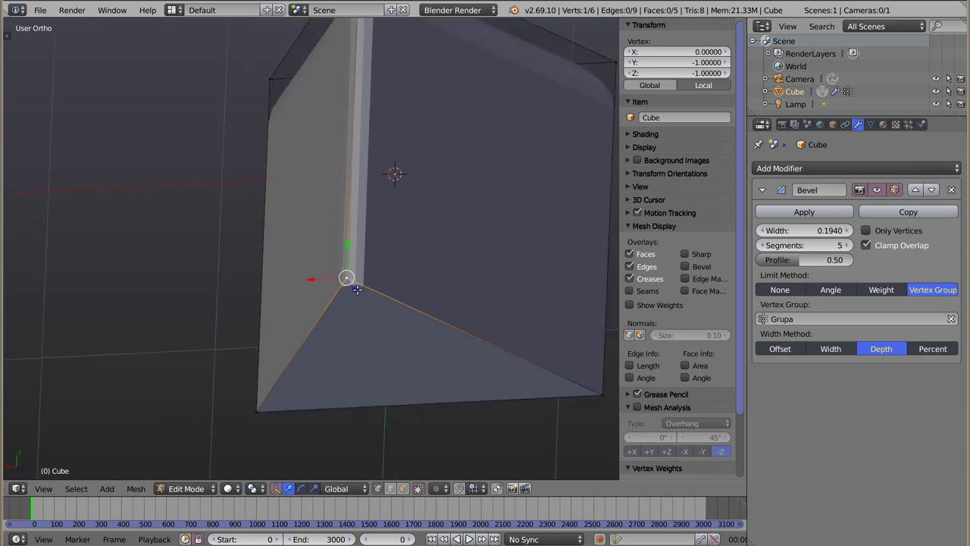
key(ctrl+Tab)
mouse_move(365, 193)
middle_down()
mouse_move(379, 320)
mouse_move(361, 261)
middle_up()
key(ctrl+Tab)
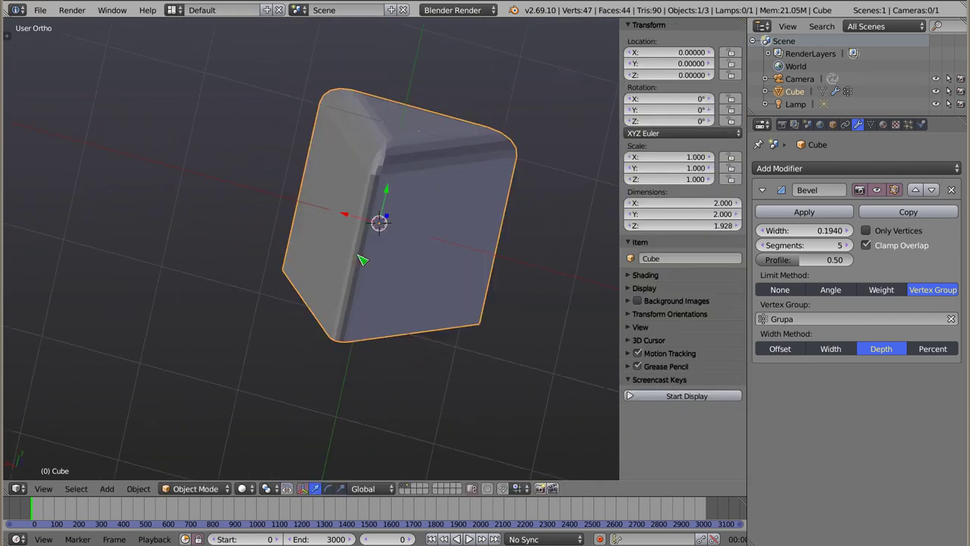
mouse_move(397, 310)
middle_down()
mouse_move(442, 210)
mouse_move(482, 228)
middle_up()
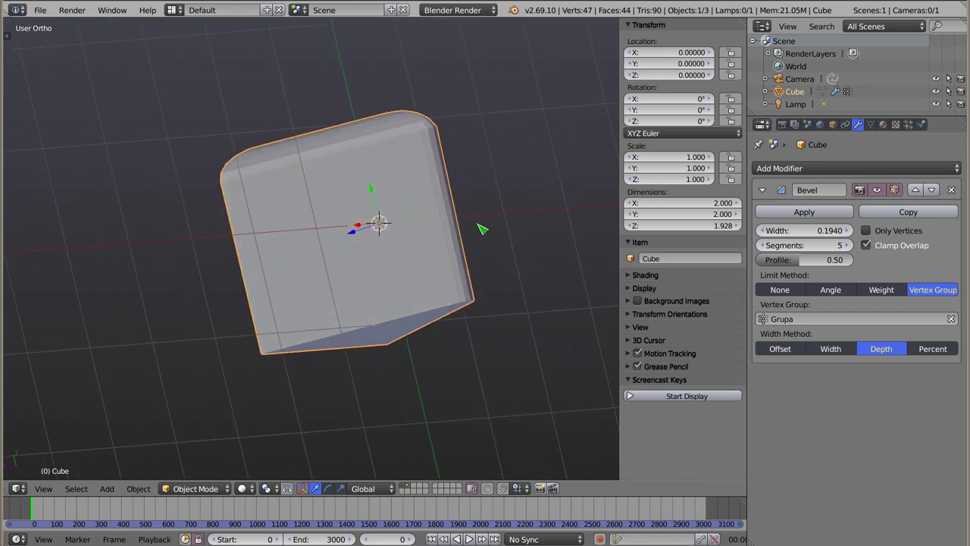
mouse_move(427, 255)
middle_down()
mouse_move(392, 388)
mouse_move(439, 392)
mouse_move(416, 429)
mouse_move(268, 332)
mouse_move(314, 250)
mouse_move(262, 320)
mouse_move(361, 194)
mouse_move(404, 163)
middle_up()
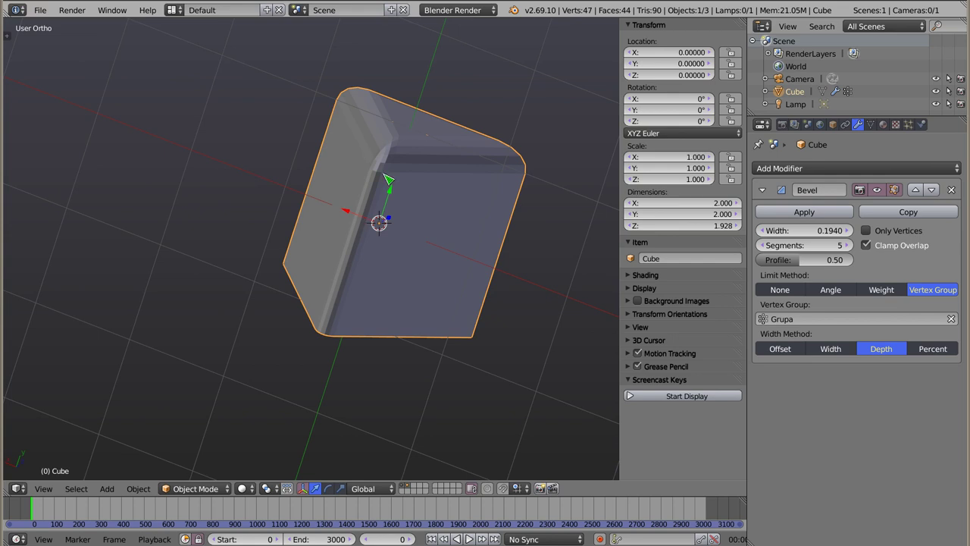
Set the brush weight to 0.24 and paint it onto the cube's top corner.
key(ctrl+Tab)
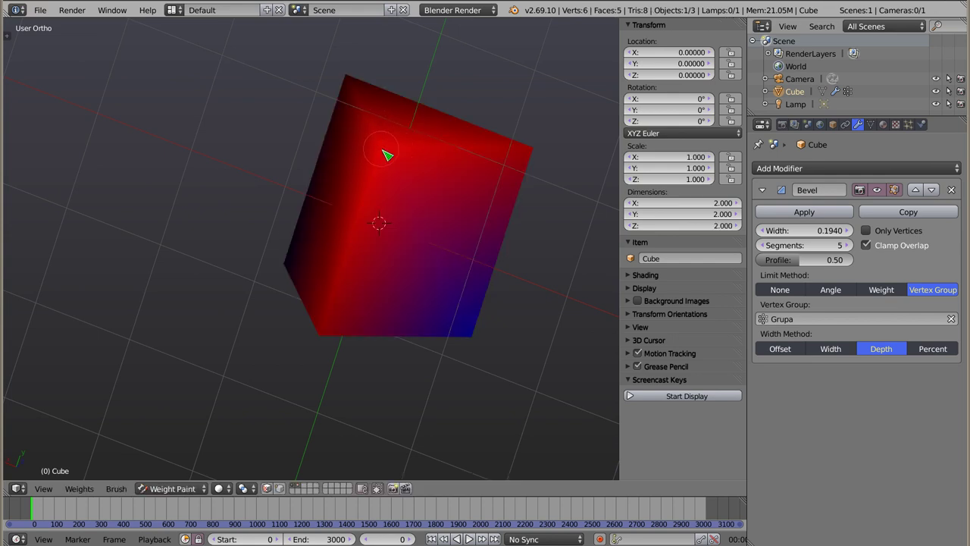
key(t)
click(63, 166)
text(0.24)
key(Return)
drag(427, 163, 424, 170)
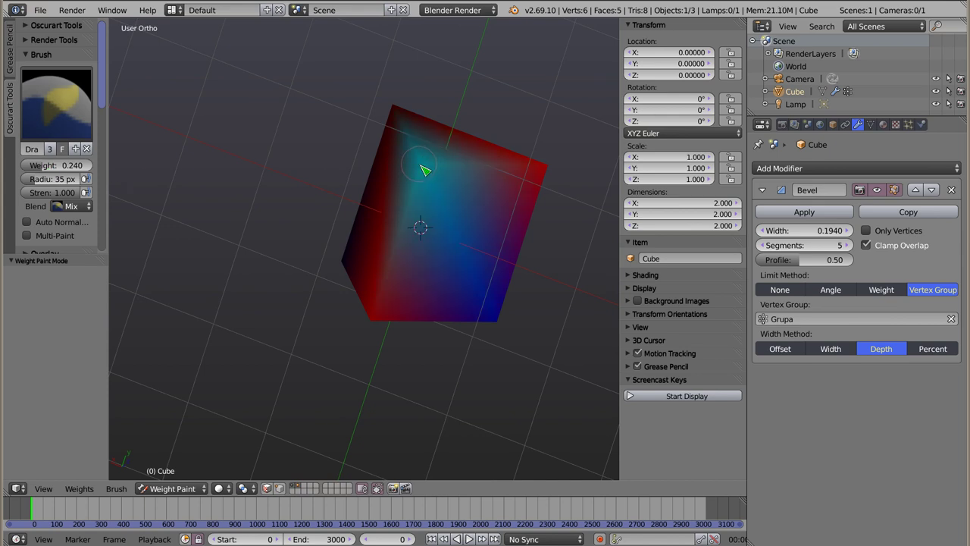
Raise the brush weight to about 0.3, paint around the top corner, and return to Object Mode.
drag(65, 171, 67, 171)
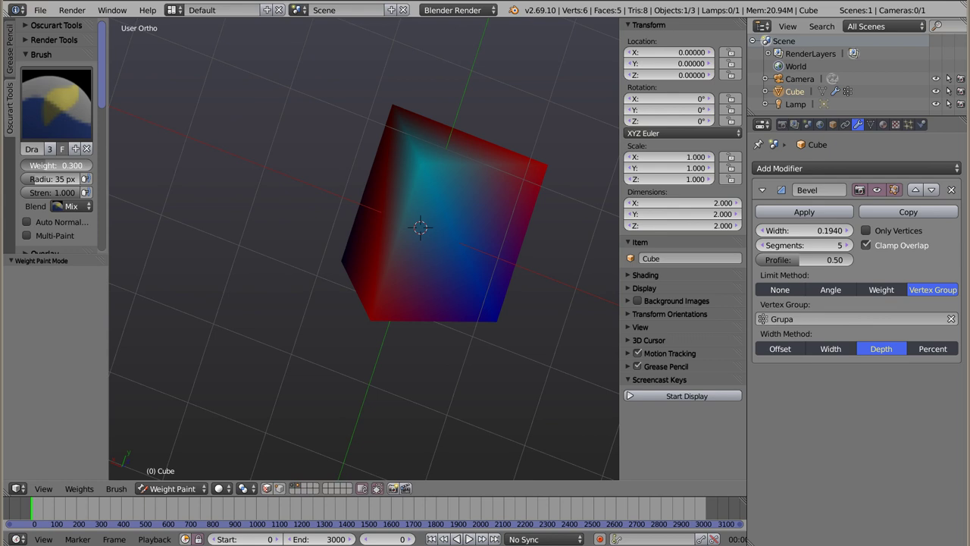
drag(427, 172, 409, 156)
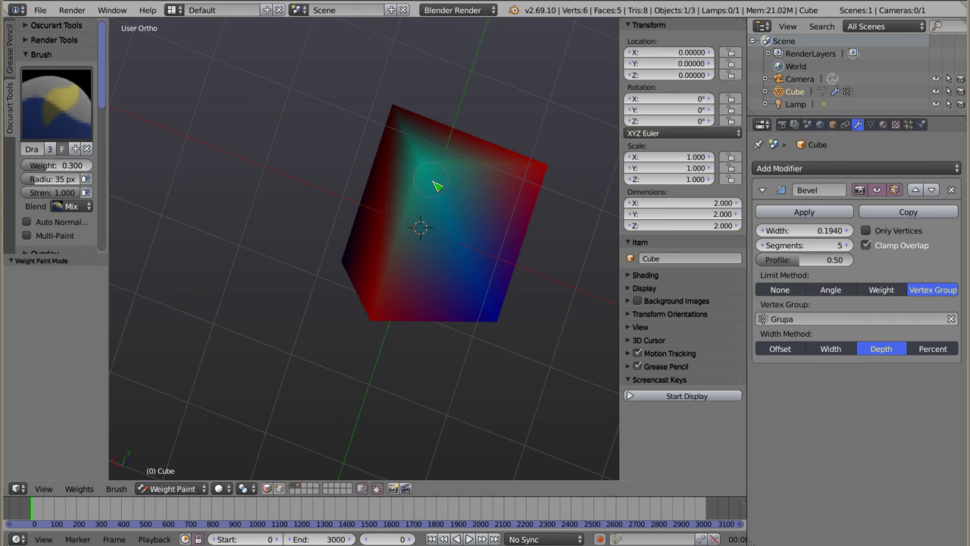
key(ctrl+Tab)
mouse_move(418, 199)
middle_down()
mouse_move(422, 254)
mouse_move(423, 177)
mouse_move(379, 148)
middle_up()
scroll(423, 254, up, 5)
mouse_move(323, 227)
middle_down()
mouse_move(402, 225)
mouse_move(444, 211)
mouse_move(395, 249)
mouse_move(445, 203)
middle_up()
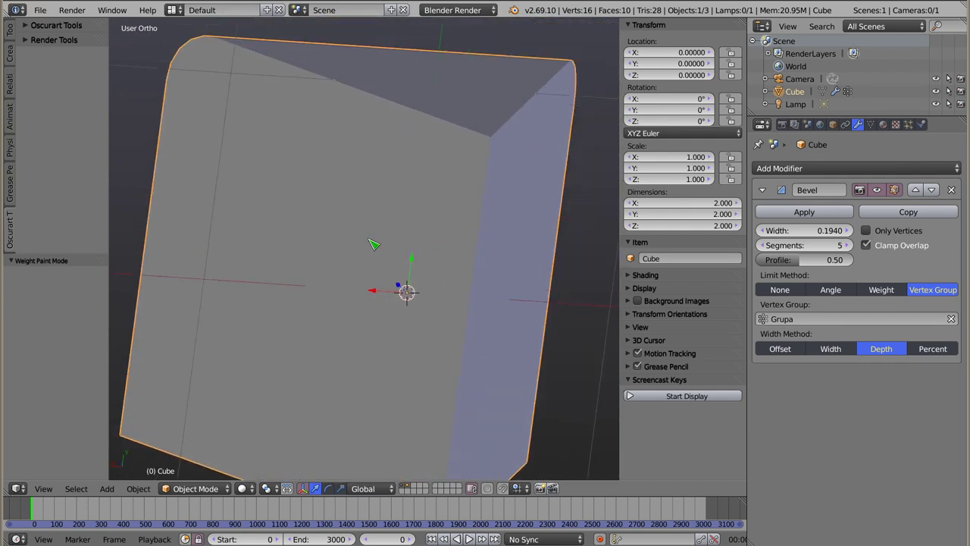
Set the bevel's Limit Method to None and enable Only Vertices to chamfer every corner.
mouse_move(391, 234)
middle_down()
mouse_move(485, 180)
mouse_move(327, 298)
mouse_move(442, 321)
mouse_move(426, 353)
mouse_move(455, 323)
mouse_move(414, 306)
middle_up()
scroll(327, 298, up, 3)
scroll(414, 306, down, 5)
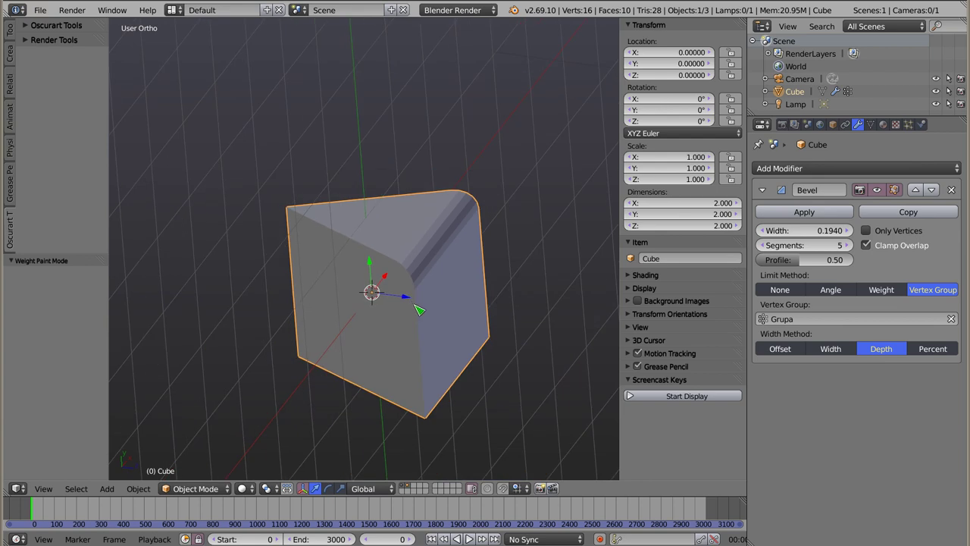
click(784, 294)
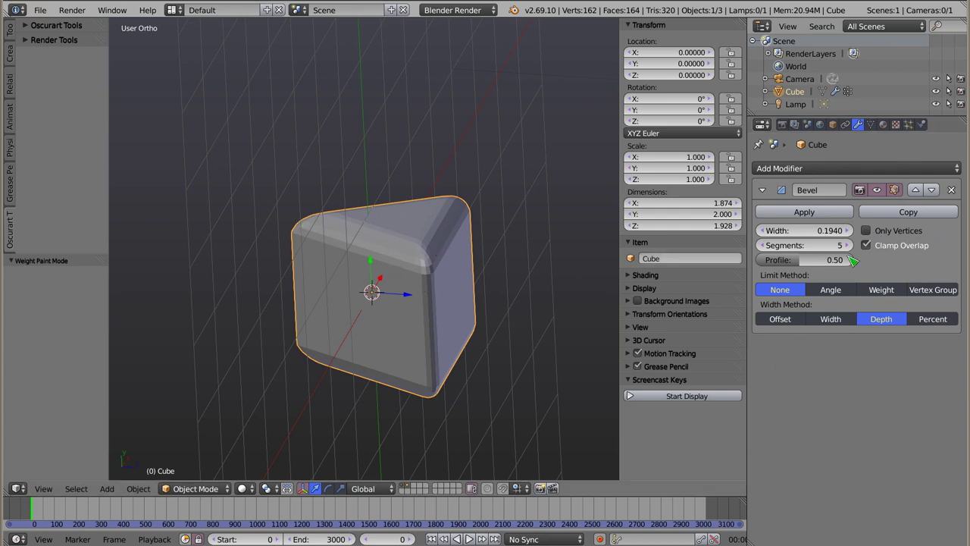
click(867, 230)
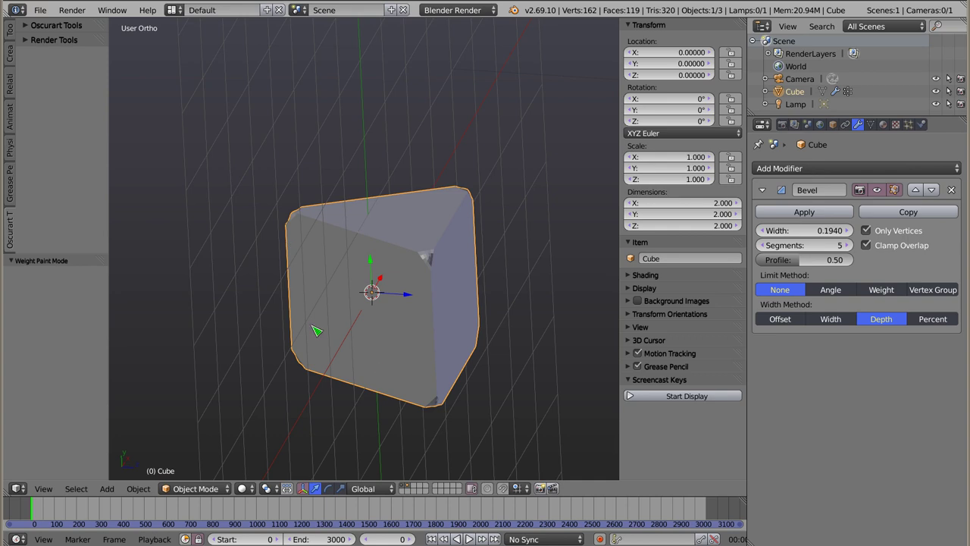
In Edit Mode, deselect the mesh and display vertex normals with an adjusted length.
key(Tab)
key(a)
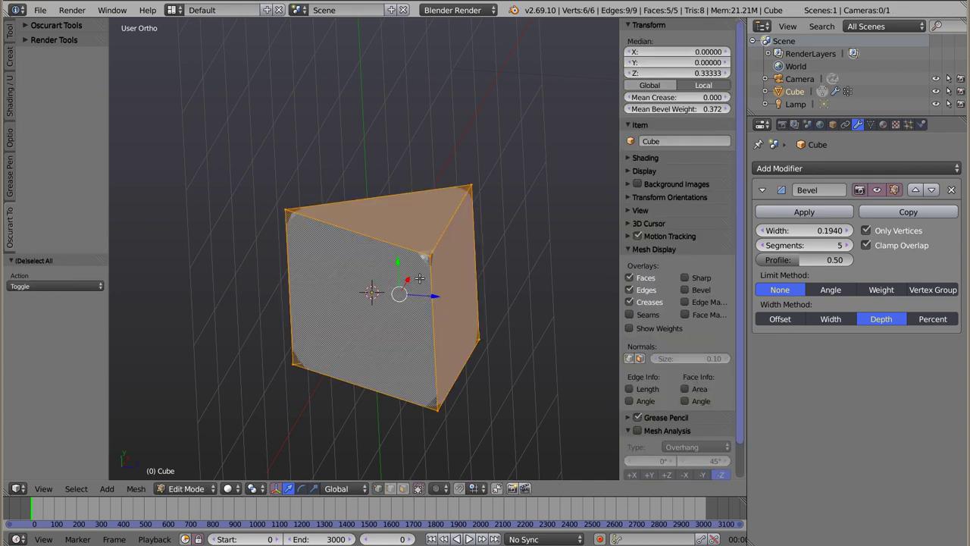
key(a)
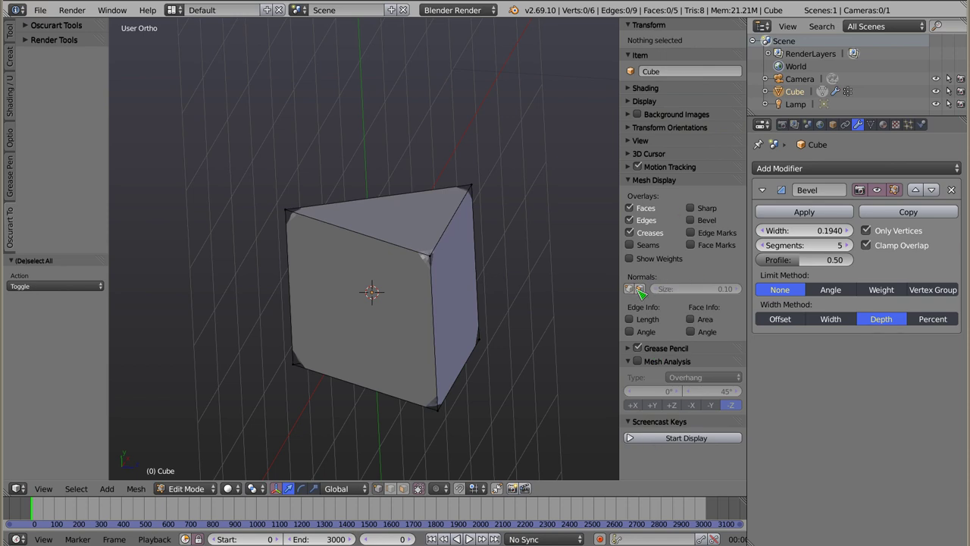
click(632, 289)
scroll(471, 186, up, 3)
scroll(471, 185, up, 1)
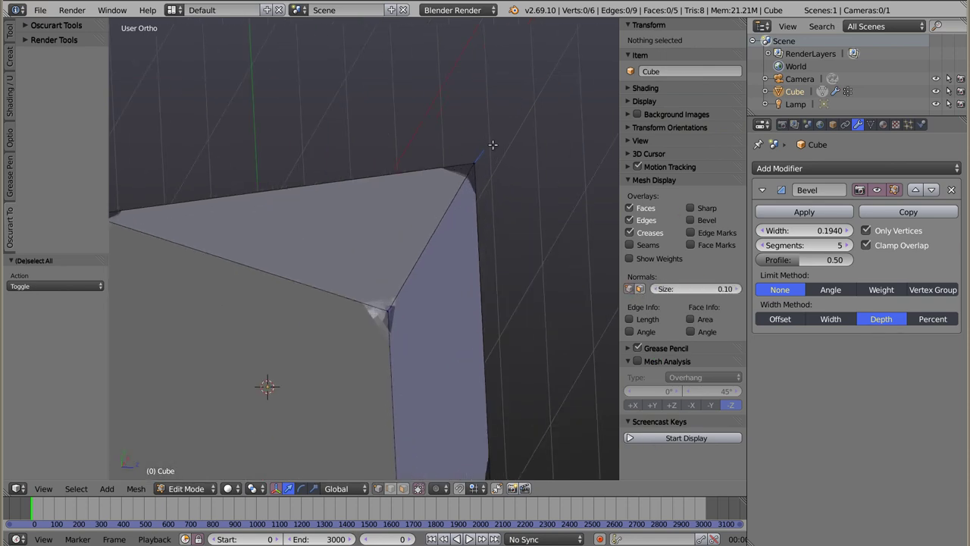
click(694, 289)
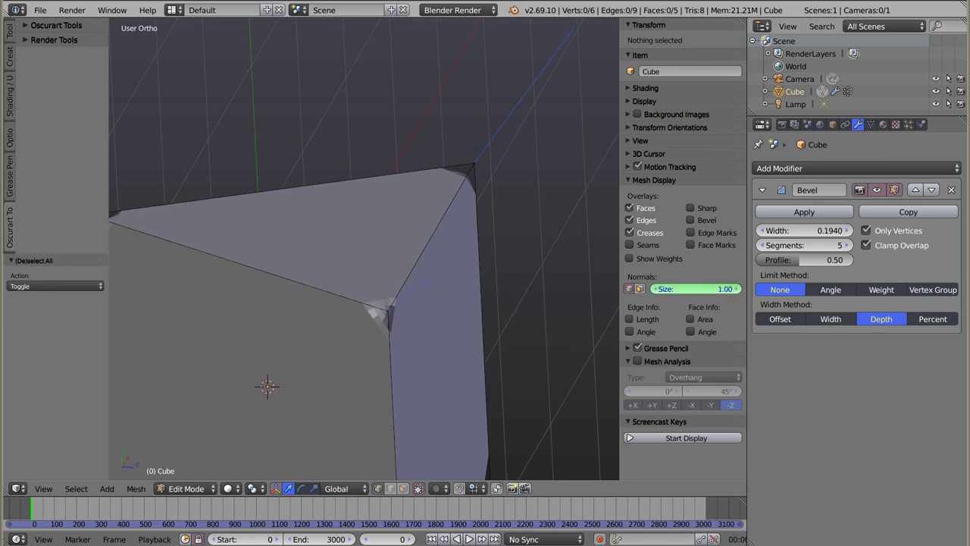
scroll(448, 321, down, 5)
mouse_move(448, 320)
middle_down()
mouse_move(461, 336)
mouse_move(438, 289)
middle_up()
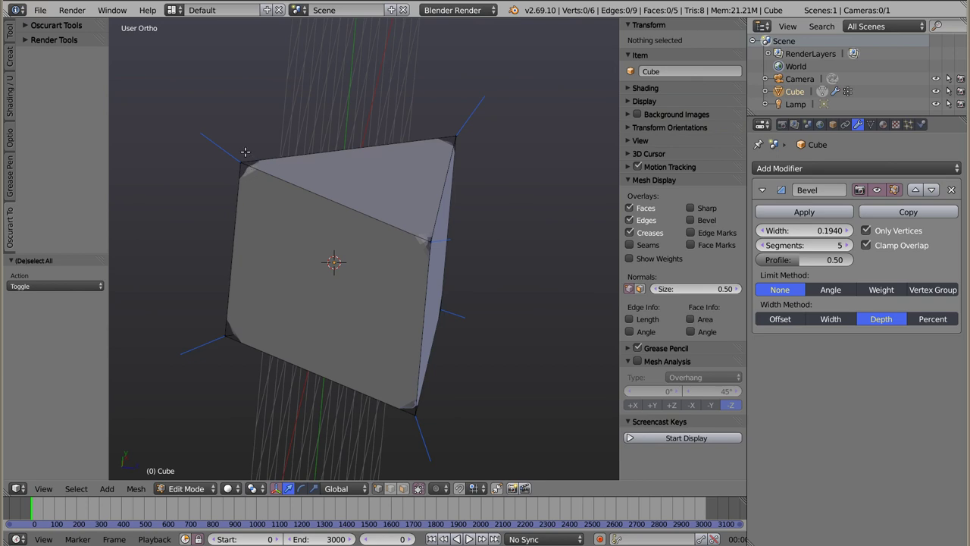
mouse_move(416, 356)
middle_down()
mouse_move(257, 352)
mouse_move(369, 280)
mouse_move(403, 197)
middle_up()
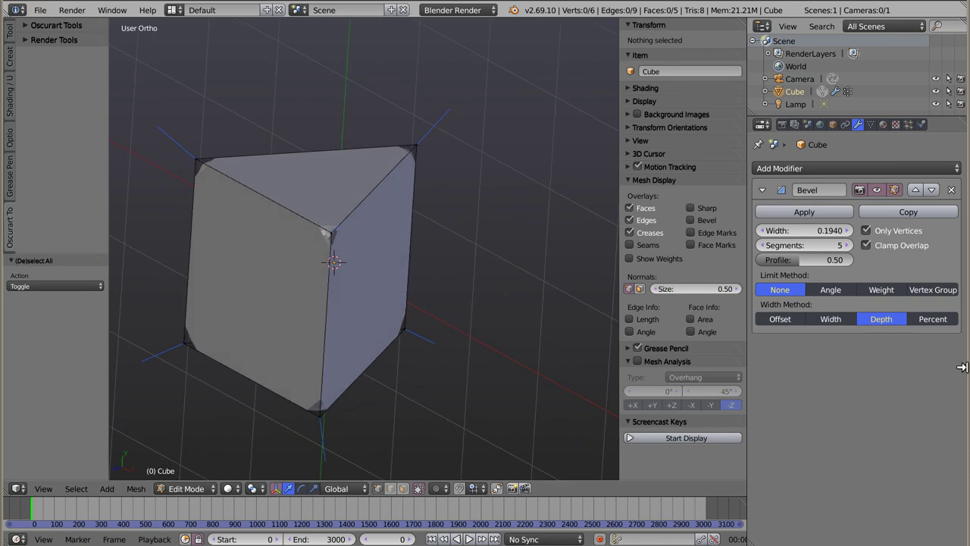
Limit the bevel to the Grupa vertex group again and widen it to 0.8020.
click(934, 289)
middle_drag(379, 227, 405, 255)
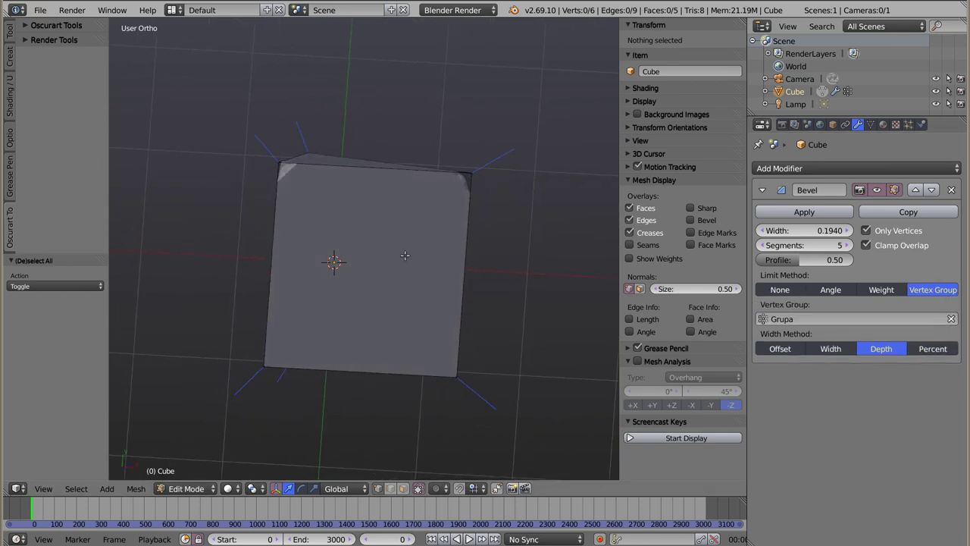
middle_drag(456, 346, 516, 265)
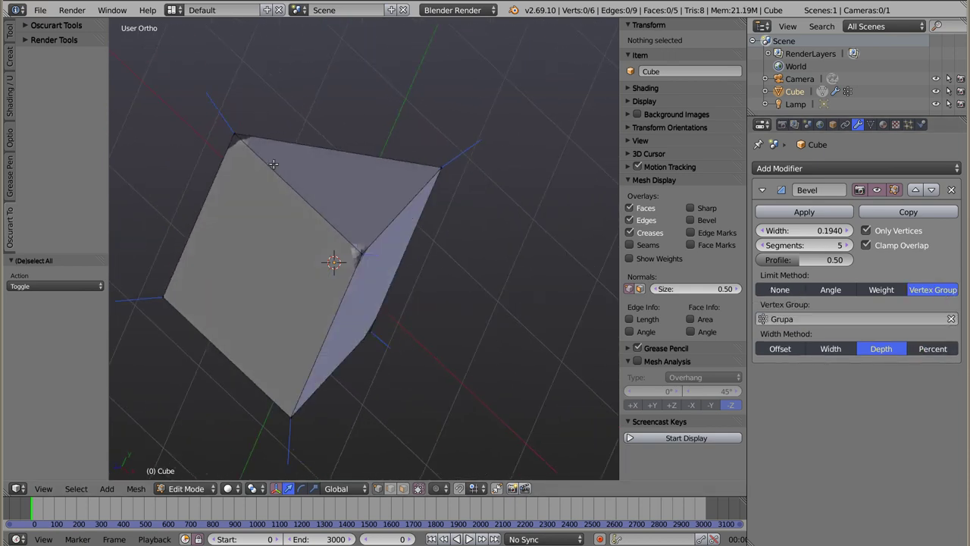
key(Tab)
mouse_move(813, 231)
mouse_down()
mouse_move(879, 231)
mouse_move(822, 245)
mouse_move(837, 245)
mouse_up()
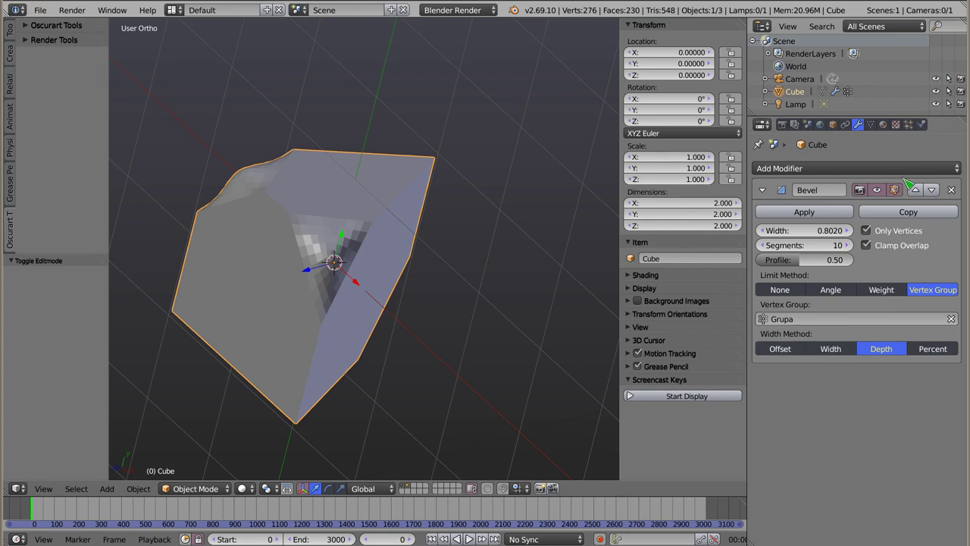
Hide the Tool Shelf and Properties side panels and collapse the Bevel modifier's settings.
mouse_move(448, 341)
middle_down()
mouse_move(502, 281)
mouse_move(485, 263)
mouse_move(350, 283)
mouse_move(406, 293)
middle_up()
key(t)
key(n)
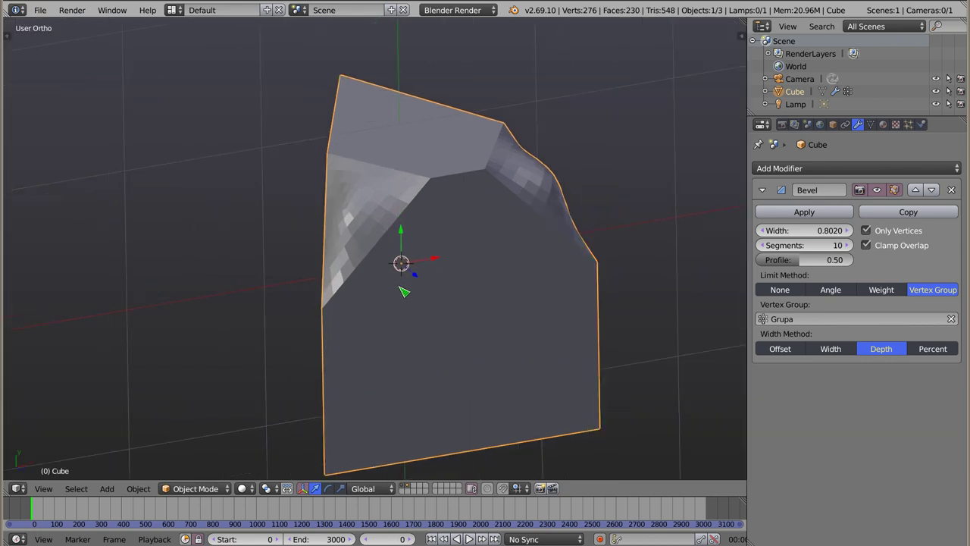
scroll(443, 282, down, 2)
middle_drag(451, 299, 433, 288)
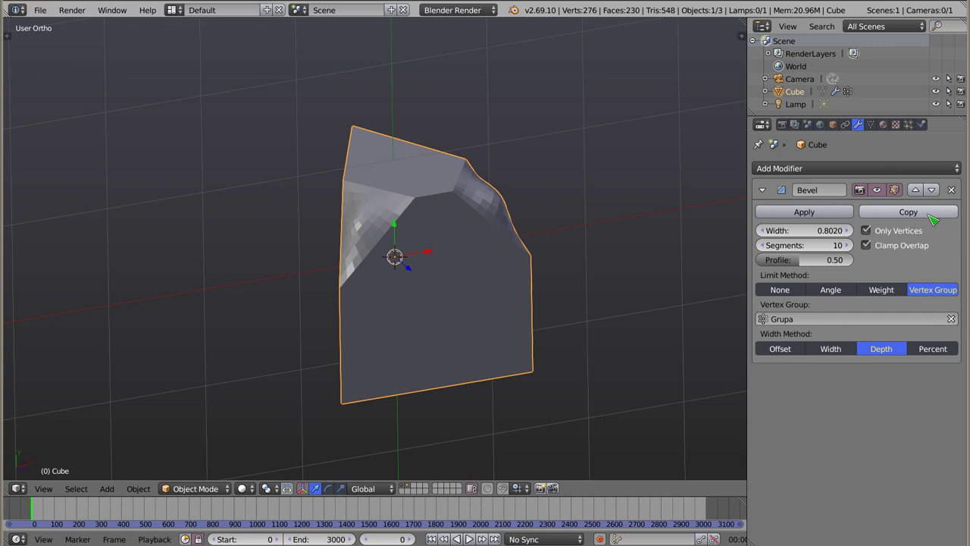
click(763, 190)
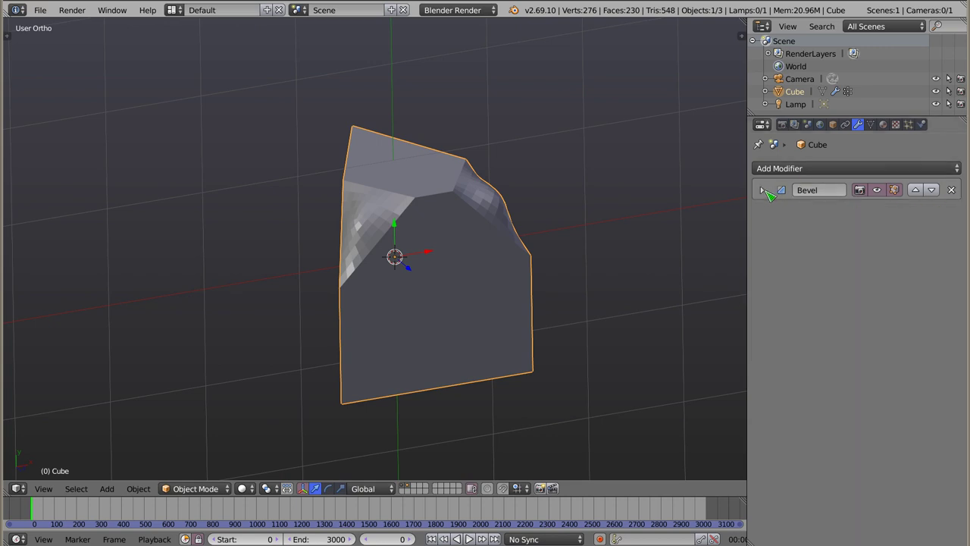
Duplicate the Bevel modifier and hide the Bevel.001 copy from the viewport.
click(764, 191)
click(919, 213)
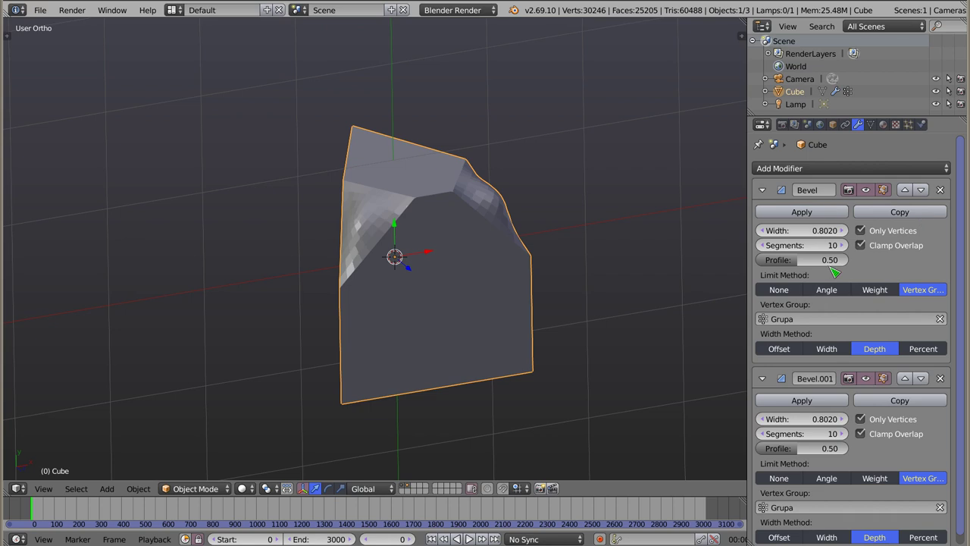
click(872, 381)
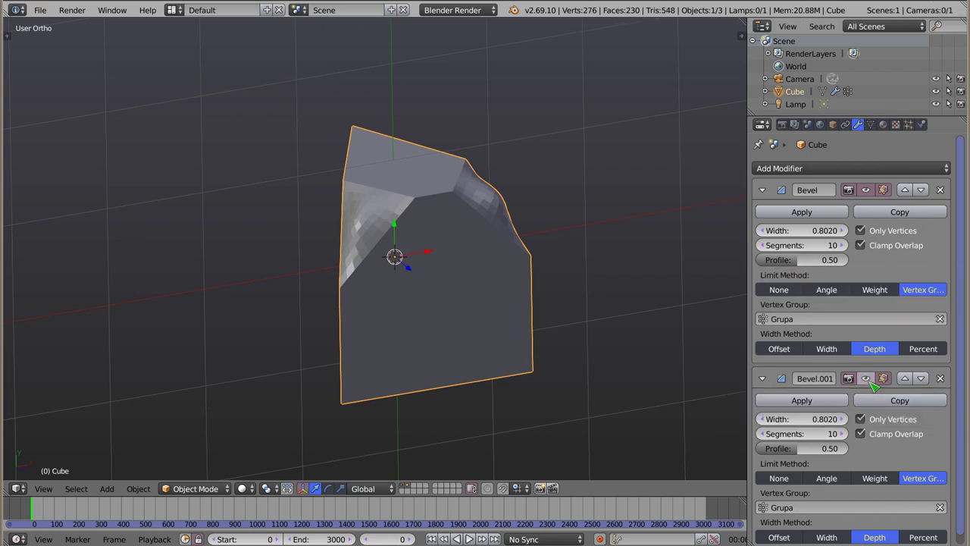
Make the first Bevel chamfer all edges: Limit Method None, Only Vertices off, Width 0.2710, 1 segment.
click(791, 293)
click(866, 231)
mouse_move(819, 230)
mouse_down()
mouse_move(766, 231)
mouse_move(826, 231)
mouse_move(789, 245)
mouse_move(872, 232)
mouse_up()
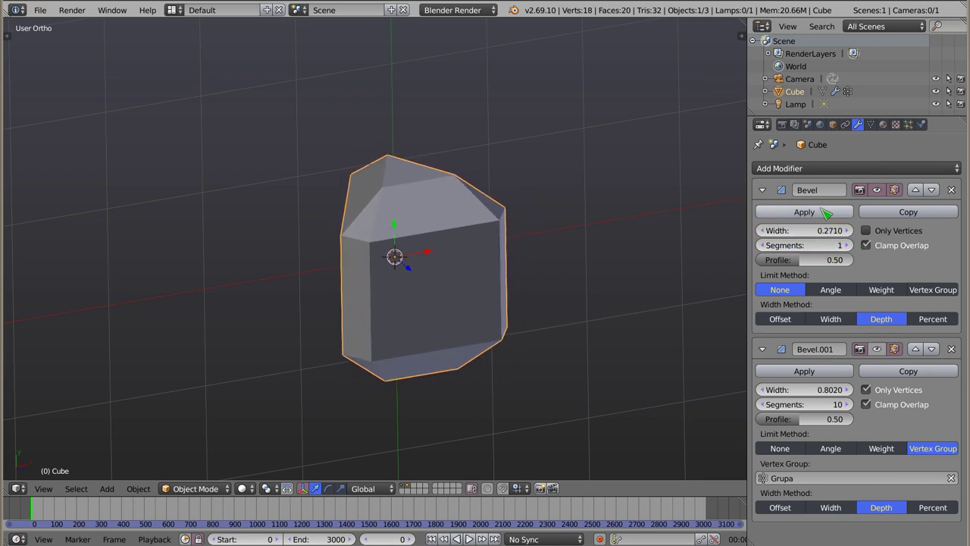
Re-enable Bevel.001 in the viewport and zoom in on the densely bevelled corner.
click(877, 349)
middle_drag(395, 282, 416, 232)
scroll(416, 232, up, 2)
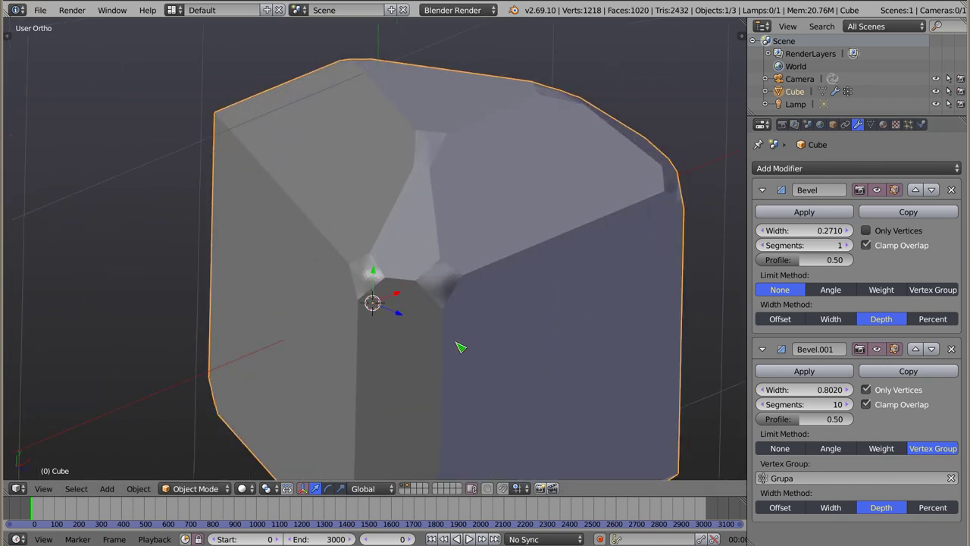
scroll(425, 288, up, 2)
scroll(494, 331, up, 2)
scroll(461, 286, up, 2)
mouse_move(512, 369)
middle_down()
mouse_move(481, 377)
mouse_move(369, 190)
mouse_move(347, 195)
middle_up()
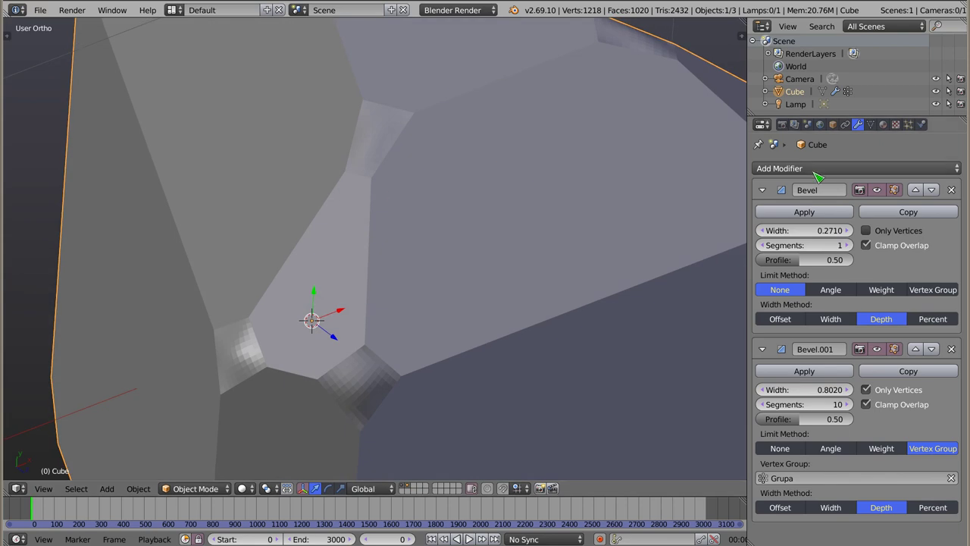
Collapse and re-expand the Bevel and Bevel.001 modifier panels.
click(762, 189)
click(764, 215)
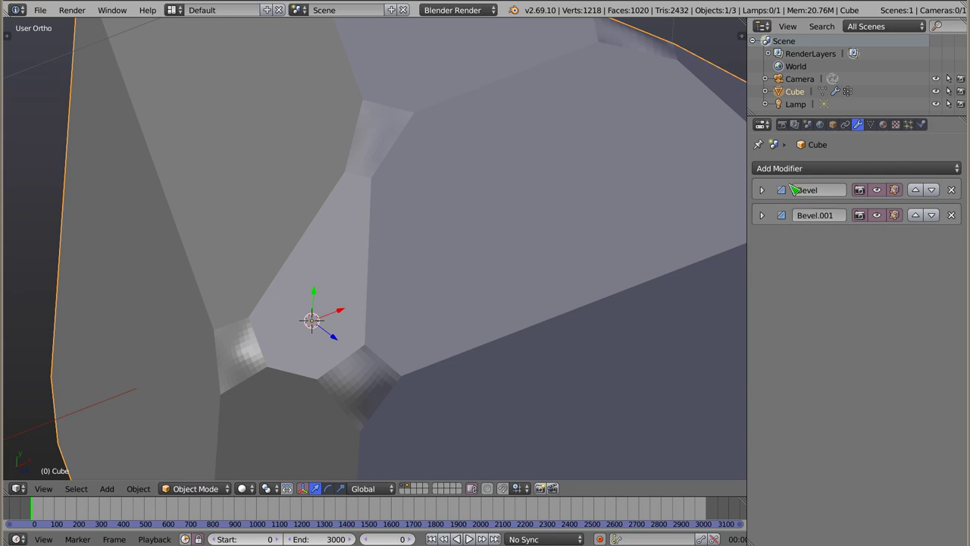
click(762, 216)
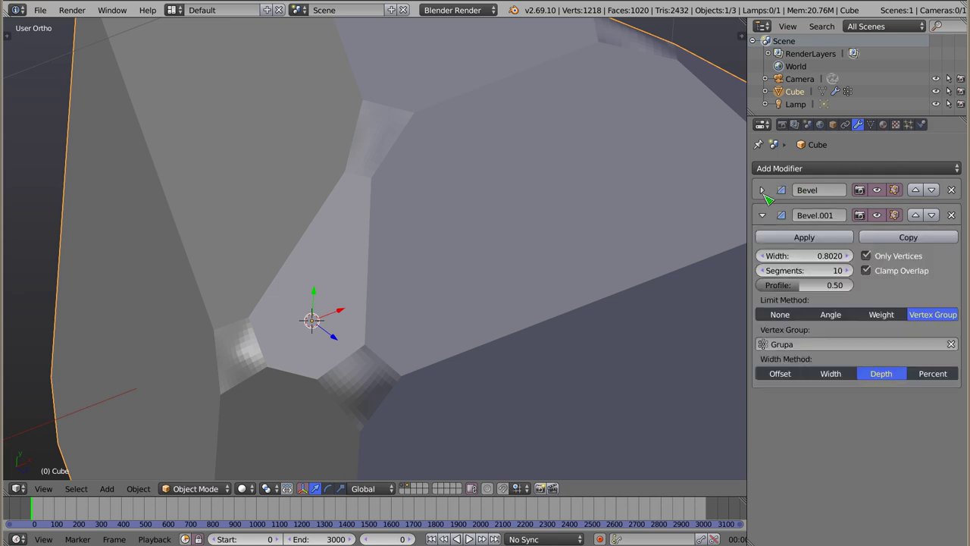
click(763, 190)
mouse_move(637, 367)
middle_down()
mouse_move(698, 347)
mouse_move(729, 364)
mouse_move(741, 358)
middle_up()
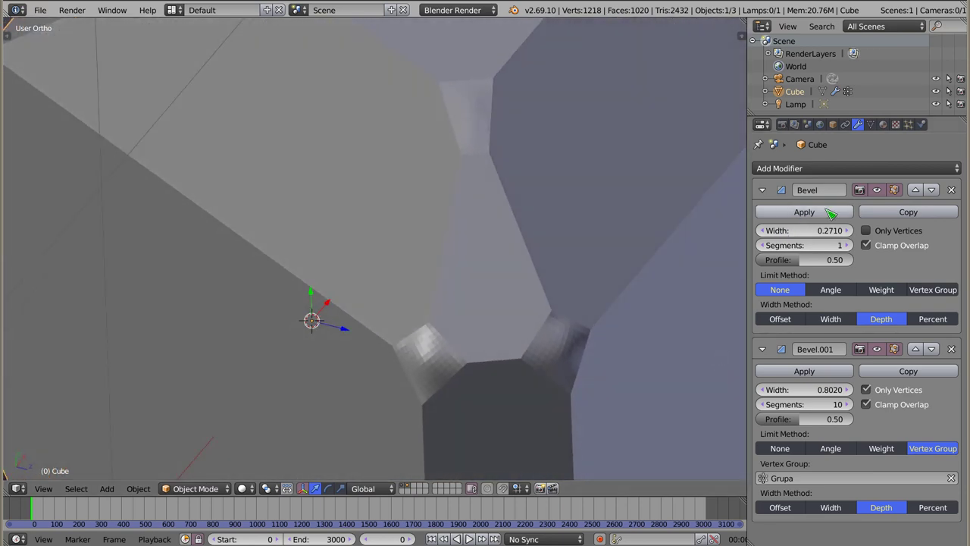
Enter Edit Mode, select the whole mesh, and orbit to a front view.
key(Tab)
scroll(455, 246, down, 8)
key(a)
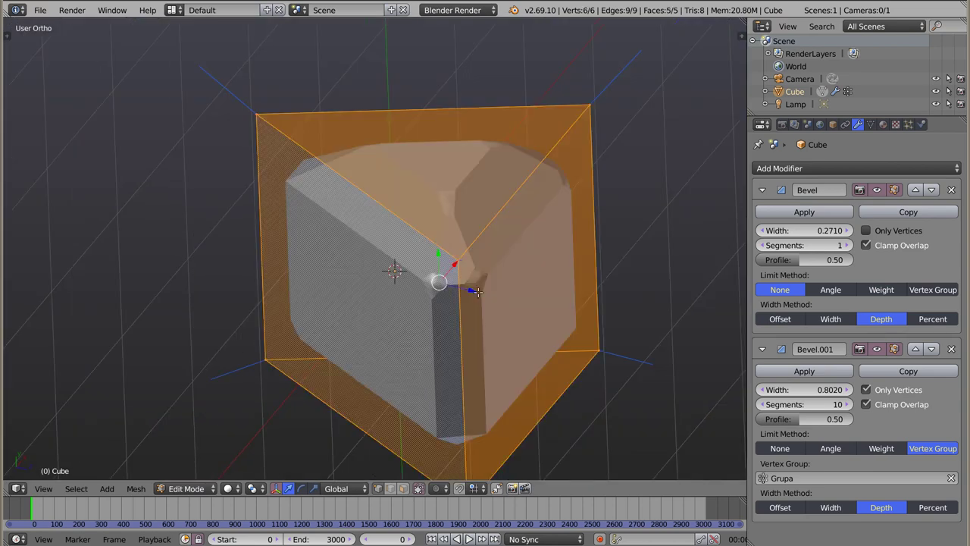
mouse_move(476, 292)
middle_down()
mouse_move(474, 314)
mouse_move(288, 258)
middle_up()
shift+middle_drag(373, 328, 375, 286)
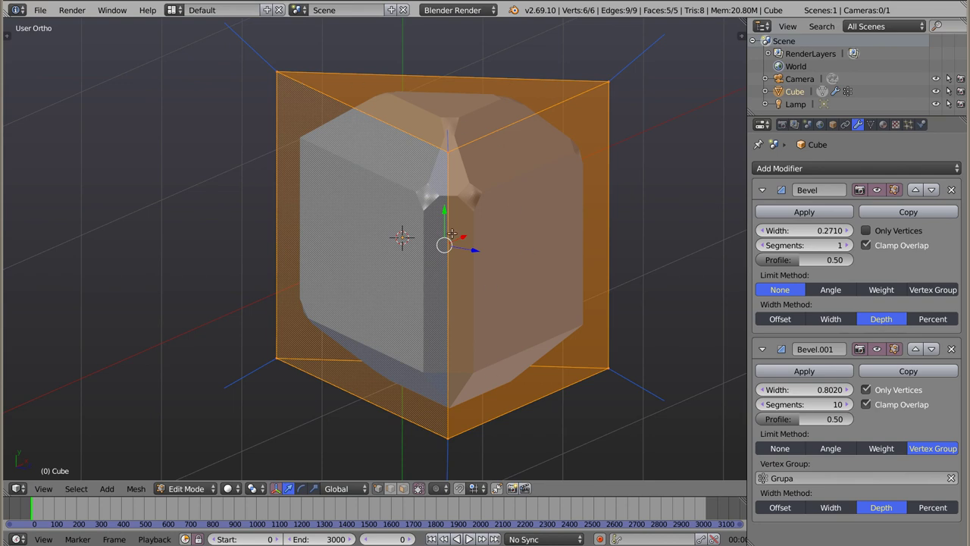
Back in Object Mode, view the stacked-bevel cube in wireframe from several angles.
key(Tab)
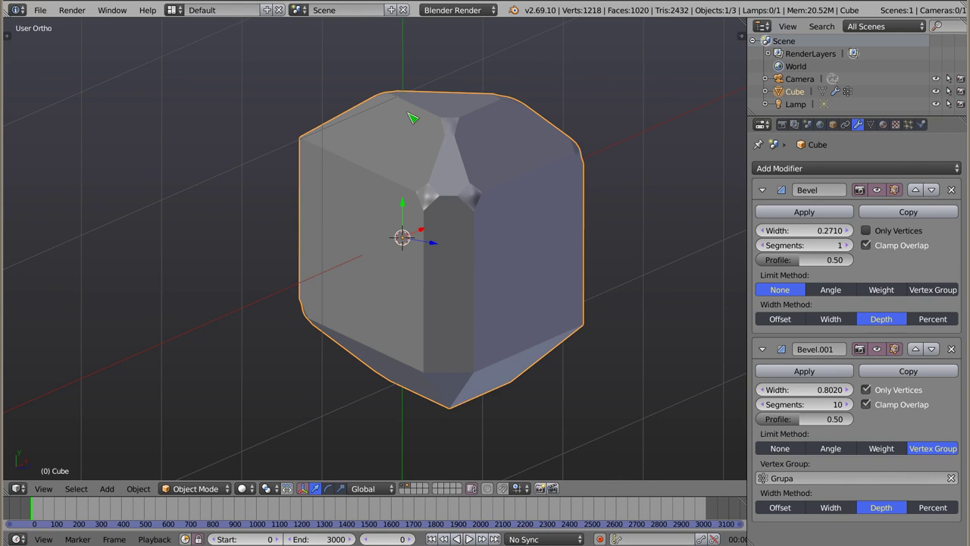
key(z)
mouse_move(455, 262)
middle_down()
mouse_move(444, 284)
mouse_move(474, 248)
middle_up()
middle_drag(399, 270, 402, 271)
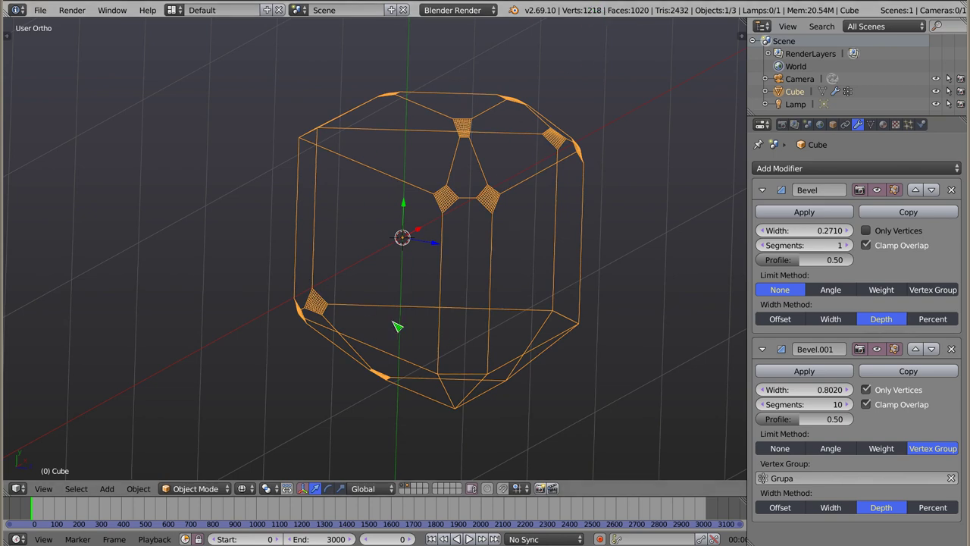
key(Tab)
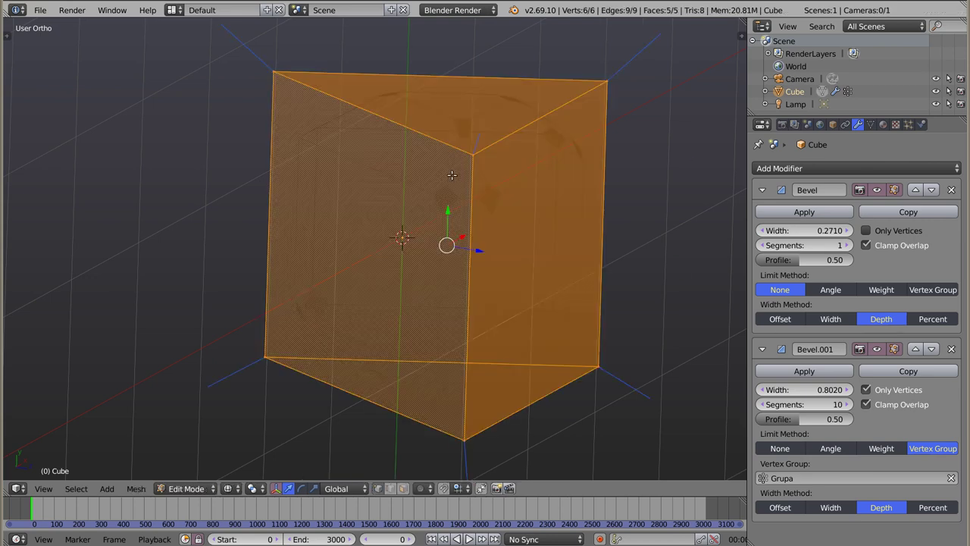
middle_drag(322, 151, 324, 158)
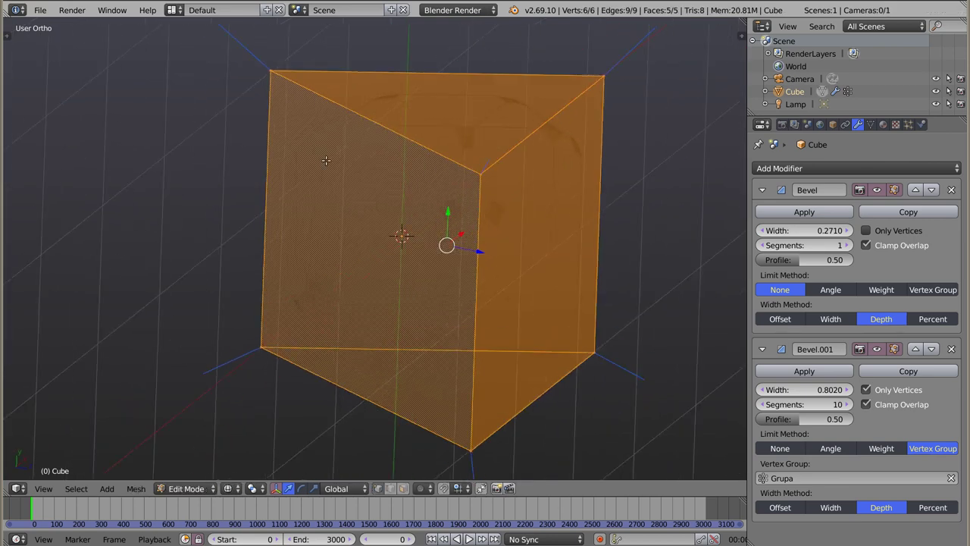
scroll(326, 170, down, 2)
key(Tab)
key(z)
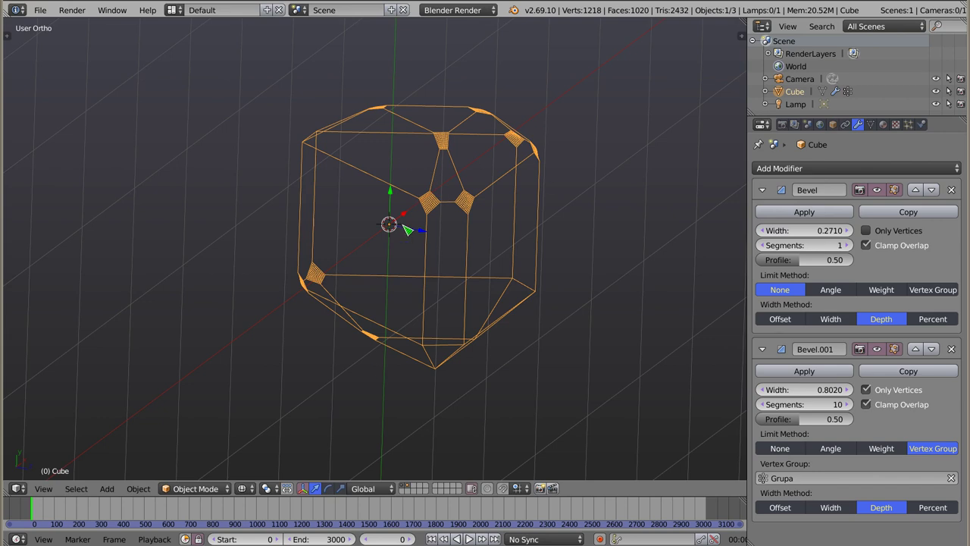
Apply the Bevel and Bevel.001 modifiers and return to solid shading.
click(838, 215)
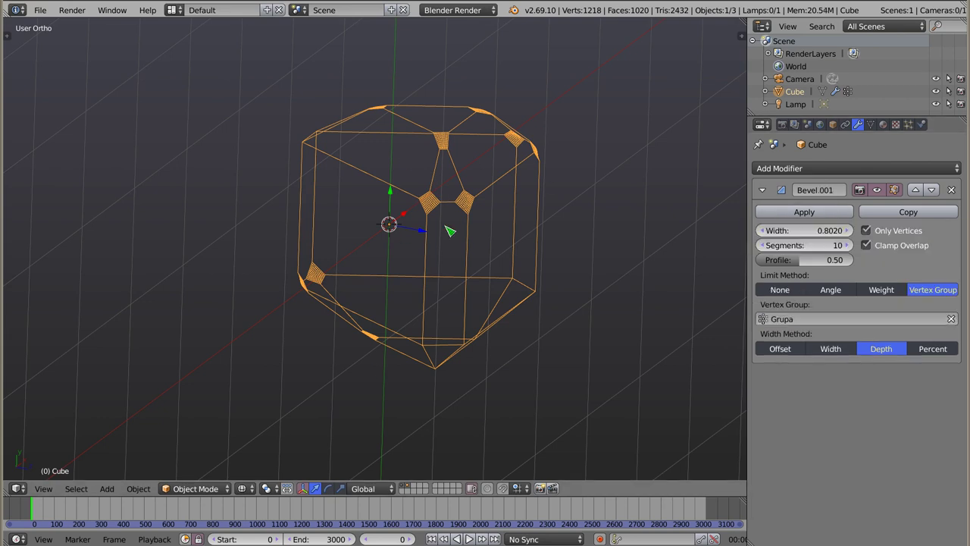
click(802, 214)
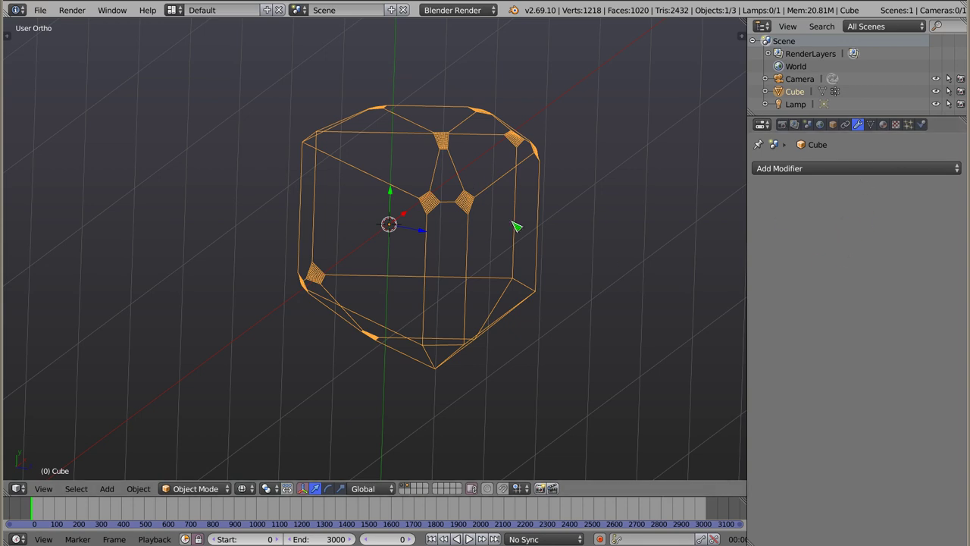
key(z)
mouse_move(438, 240)
middle_down()
mouse_move(382, 306)
mouse_move(410, 420)
mouse_move(433, 140)
middle_up()
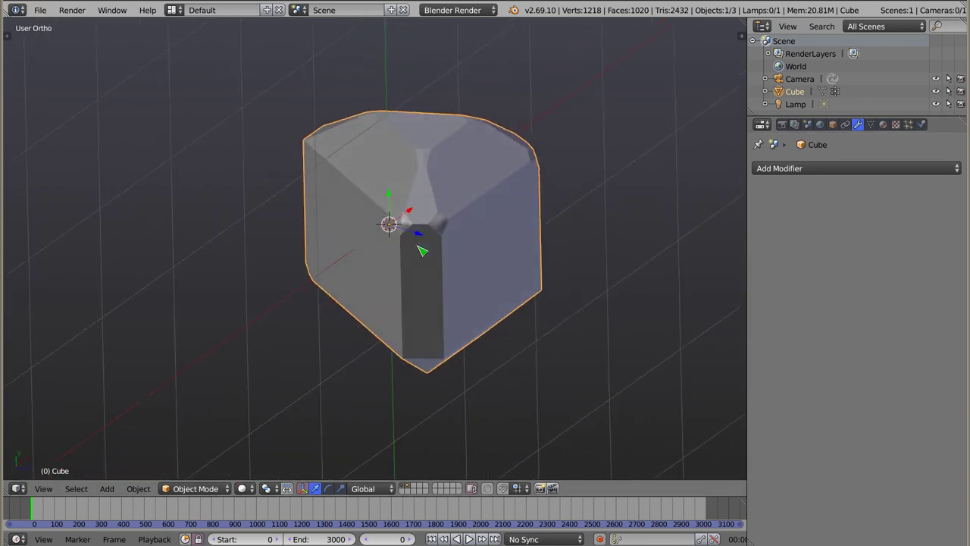
In Edit Mode, turn off the normal lines to inspect the applied bevel geometry.
key(Tab)
mouse_move(428, 230)
middle_down()
mouse_move(477, 203)
mouse_move(423, 260)
middle_up()
scroll(462, 209, up, 5)
scroll(462, 209, down, 4)
scroll(423, 260, up, 2)
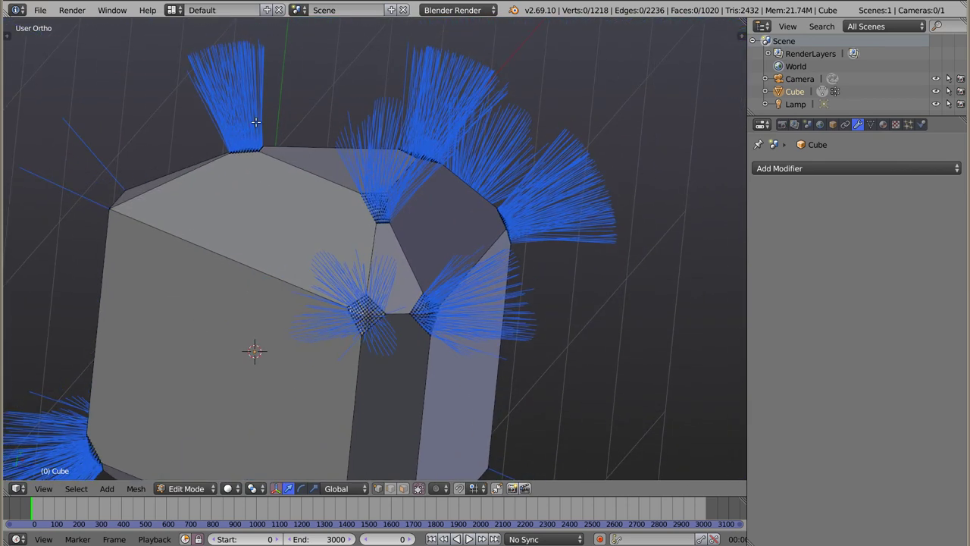
key(n)
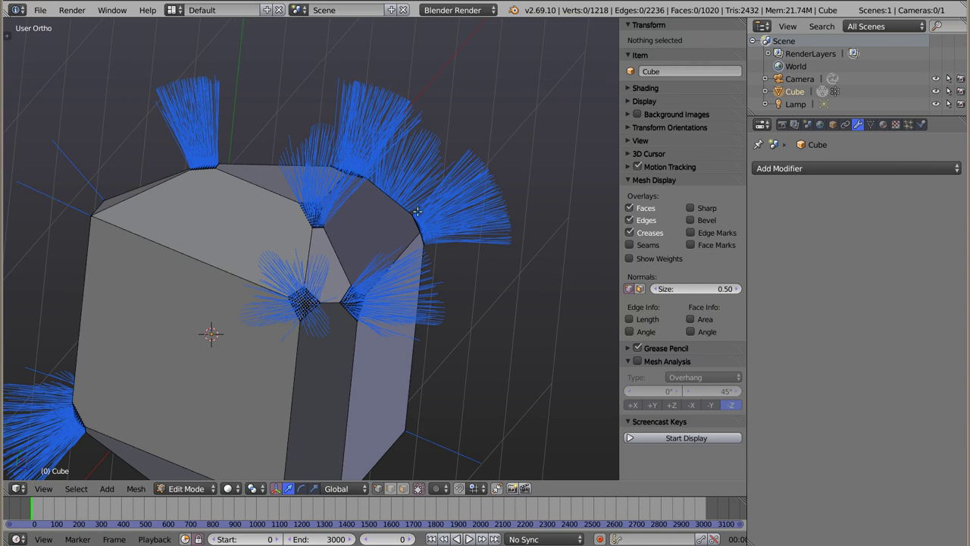
click(632, 289)
mouse_move(343, 337)
middle_down()
mouse_move(323, 354)
mouse_move(372, 334)
mouse_move(429, 340)
mouse_move(417, 307)
mouse_move(455, 368)
mouse_move(409, 353)
mouse_move(436, 357)
middle_up()
key(n)
Zoom in and orbit around the chamfered corner's gridded patch.
scroll(359, 243, up, 3)
scroll(358, 243, up, 2)
mouse_move(359, 243)
middle_down()
mouse_move(480, 251)
mouse_move(483, 210)
middle_up()
mouse_move(456, 258)
middle_down()
mouse_move(563, 251)
mouse_move(531, 232)
mouse_move(440, 240)
mouse_move(247, 293)
mouse_move(172, 156)
mouse_move(197, 128)
mouse_move(275, 88)
mouse_move(472, 47)
mouse_move(439, 143)
mouse_move(424, 227)
middle_up()
scroll(432, 227, up, 2)
scroll(520, 218, down, 4)
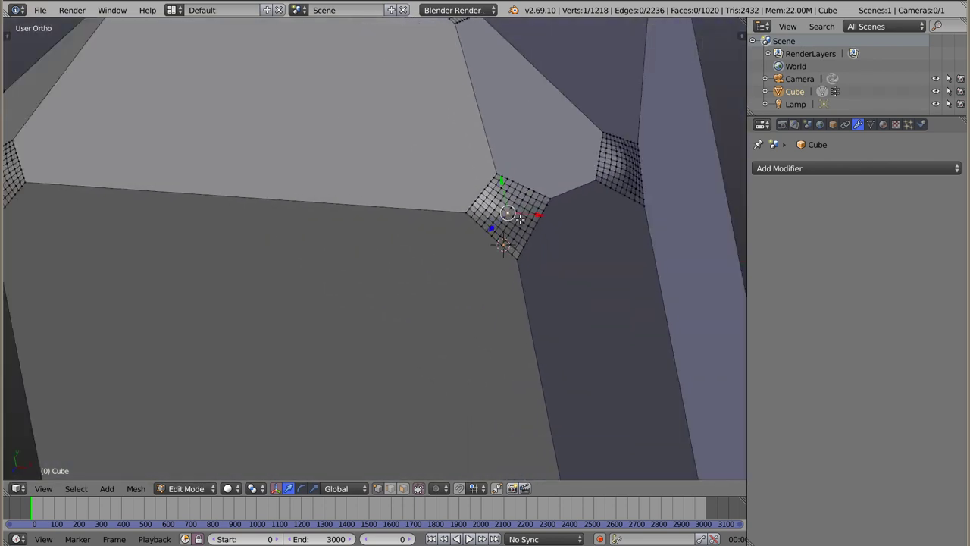
Return to Object Mode and view the cube from the front.
key(Tab)
scroll(520, 218, down, 4)
scroll(500, 243, down, 3)
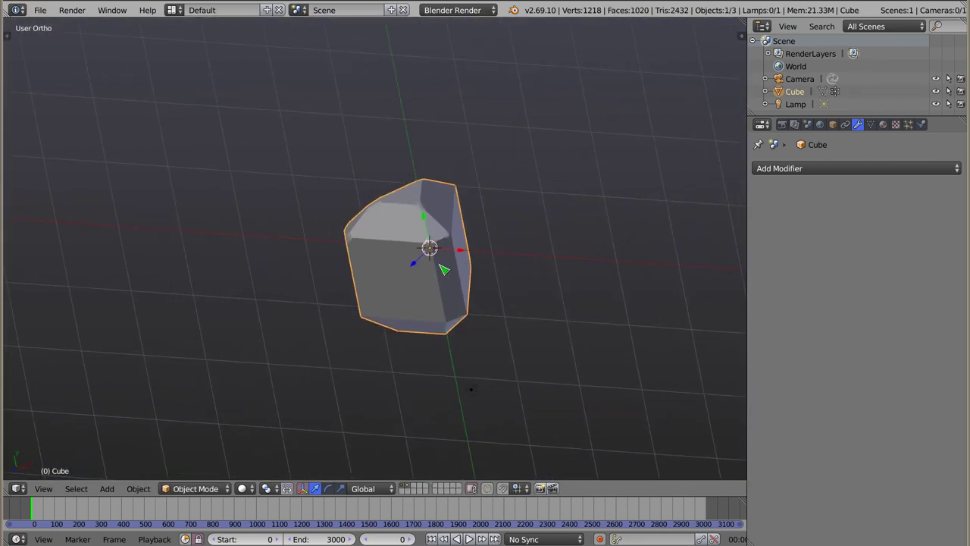
key(KP_1)
shift+middle_drag(579, 216, 472, 258)
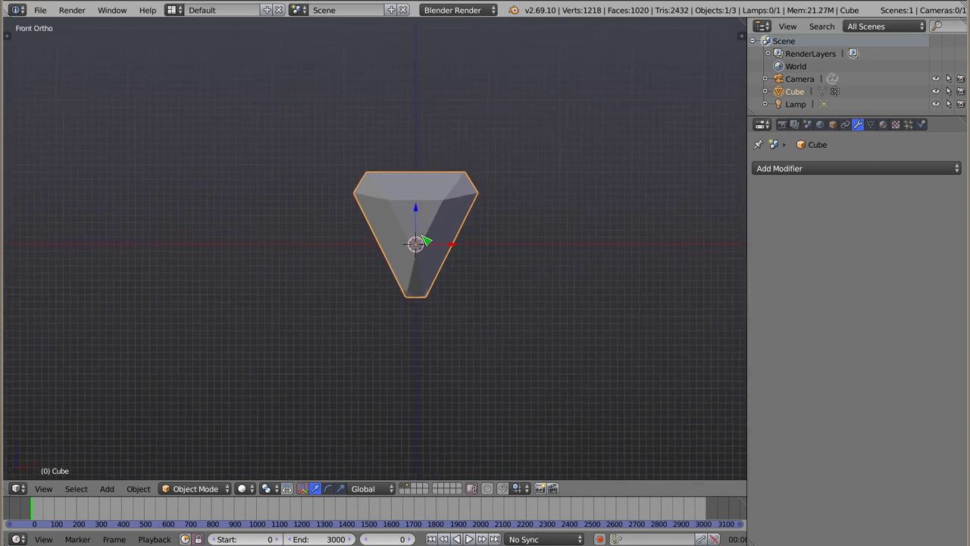
Delete the old cube and add a fresh cube mesh.
key(x)
click(457, 275)
key(shift+a)
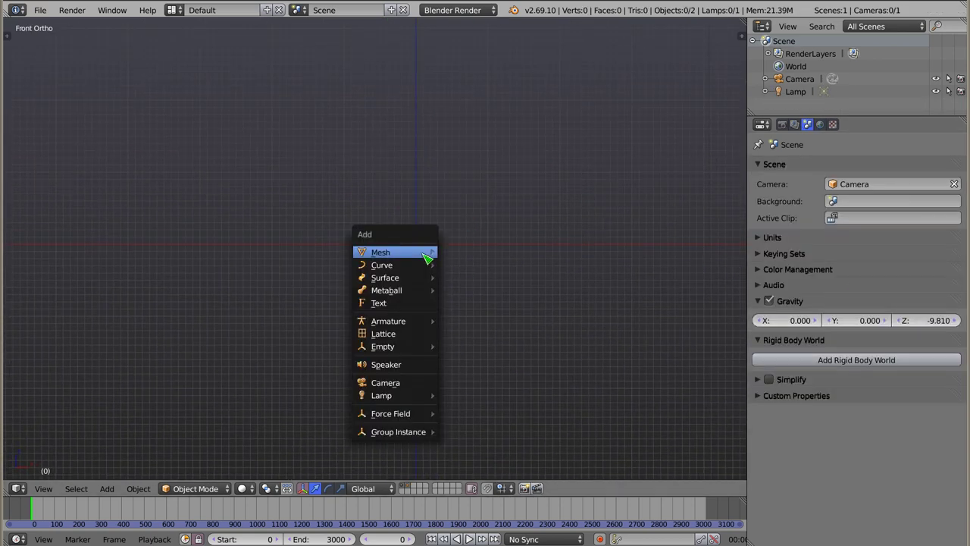
mouse_move(394, 252)
click(482, 264)
middle_drag(452, 230, 360, 218)
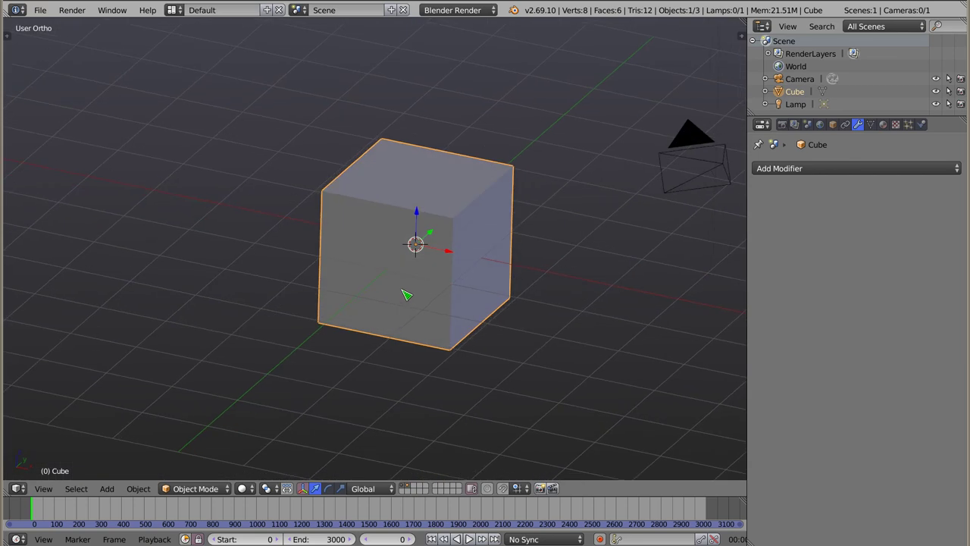
Add a Bevel modifier to the new cube and raise it to 6 segments.
click(858, 169)
click(587, 213)
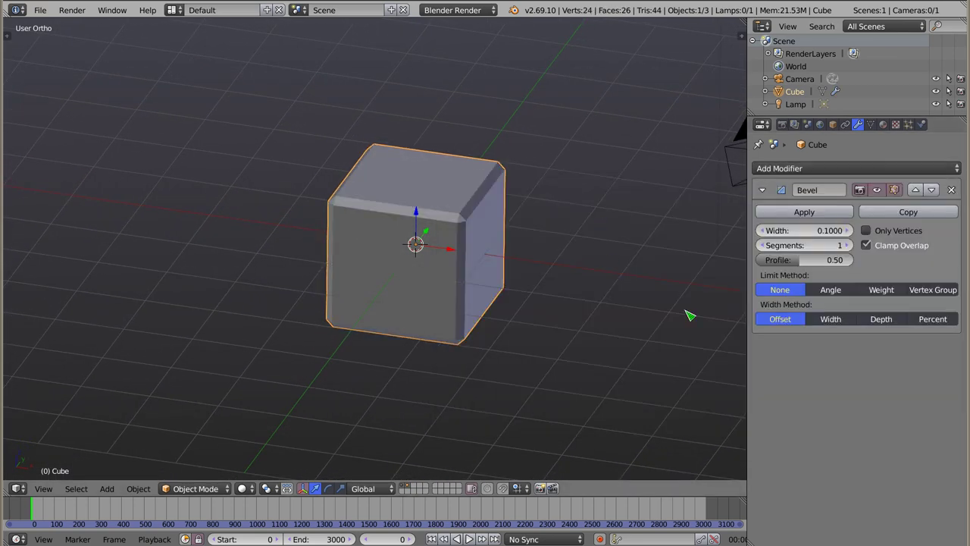
click(848, 244)
click(848, 245)
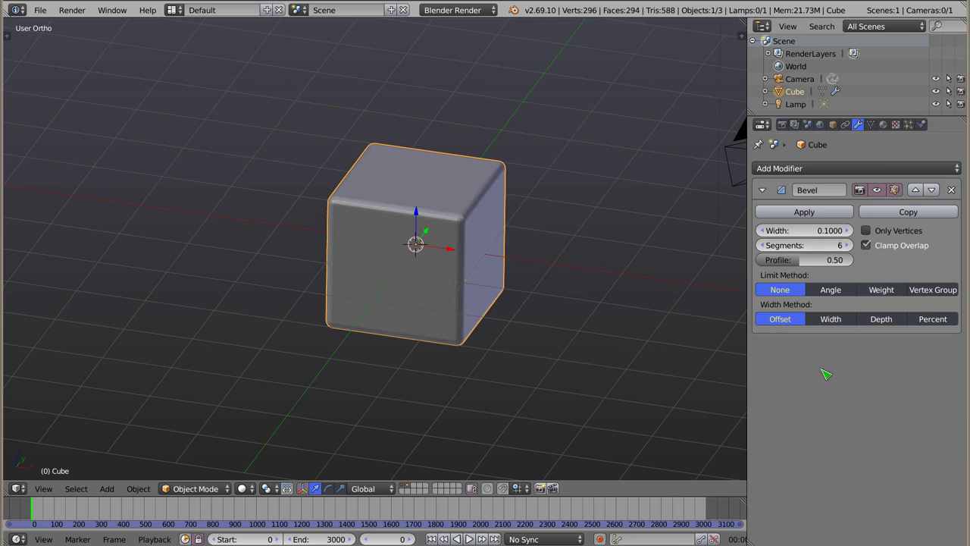
mouse_move(416, 299)
middle_down()
mouse_move(443, 252)
mouse_move(443, 261)
middle_up()
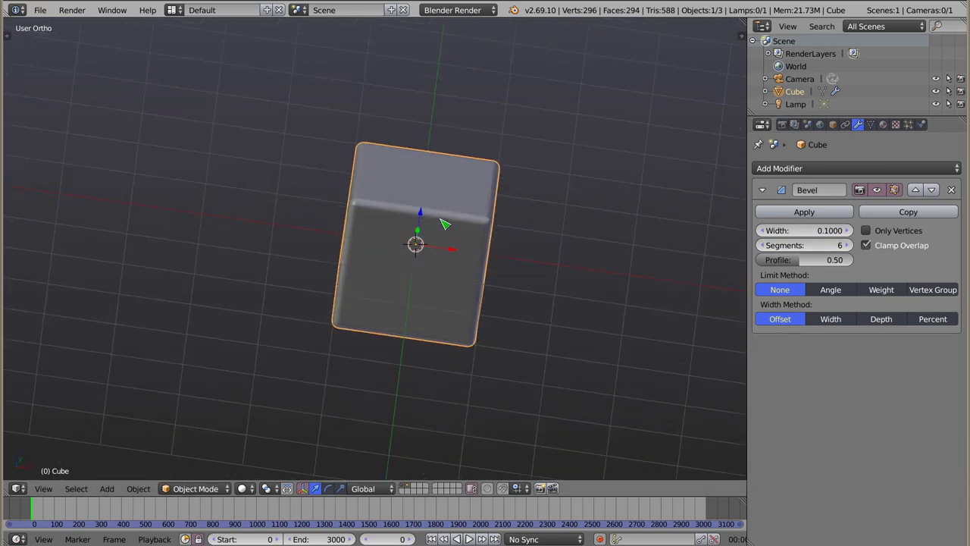
In Edit Mode, add two vertical loop cuts across the cube.
key(Tab)
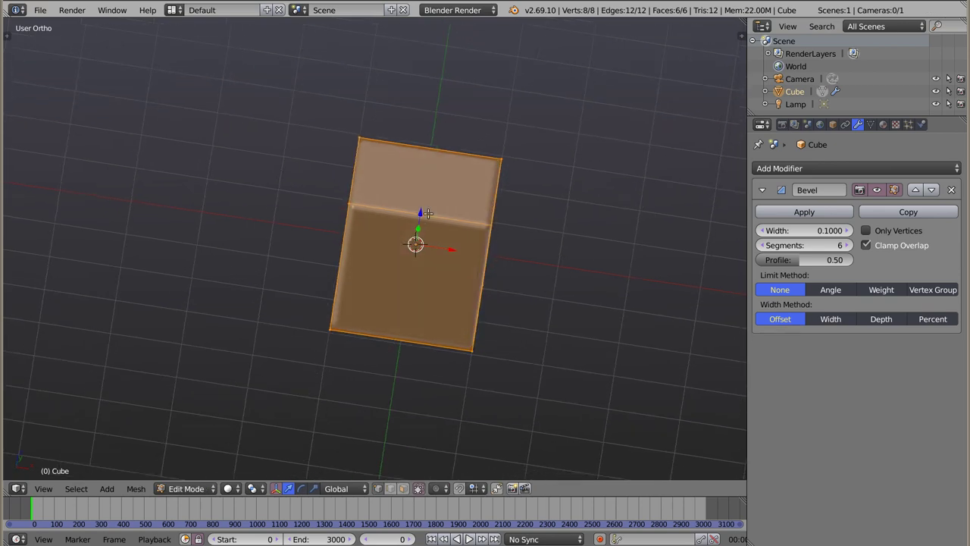
key(ctrl+r)
click(428, 213)
right_click(428, 213)
Cut a centre vertical loop and scale it inward to pinch the sides.
key(ctrl+r)
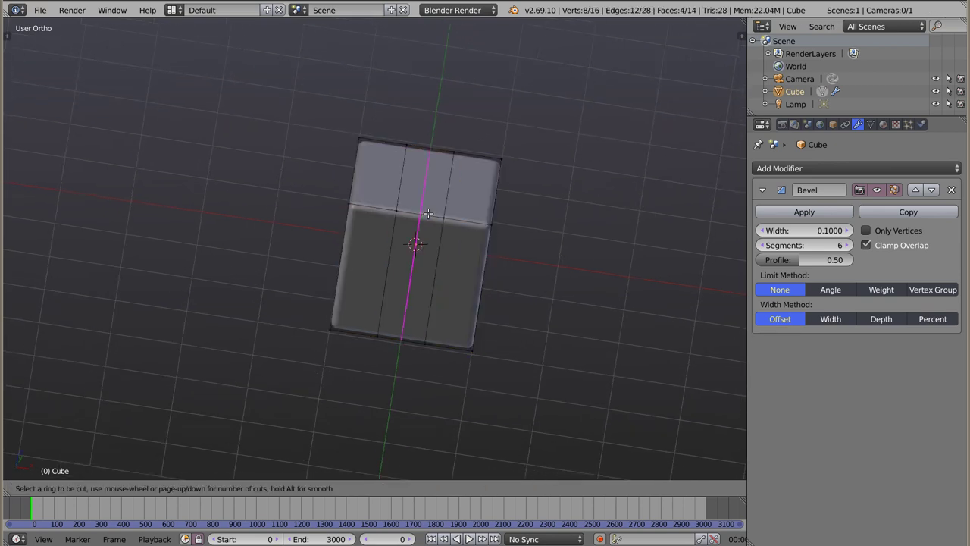
click(426, 215)
right_click(426, 216)
key(s)
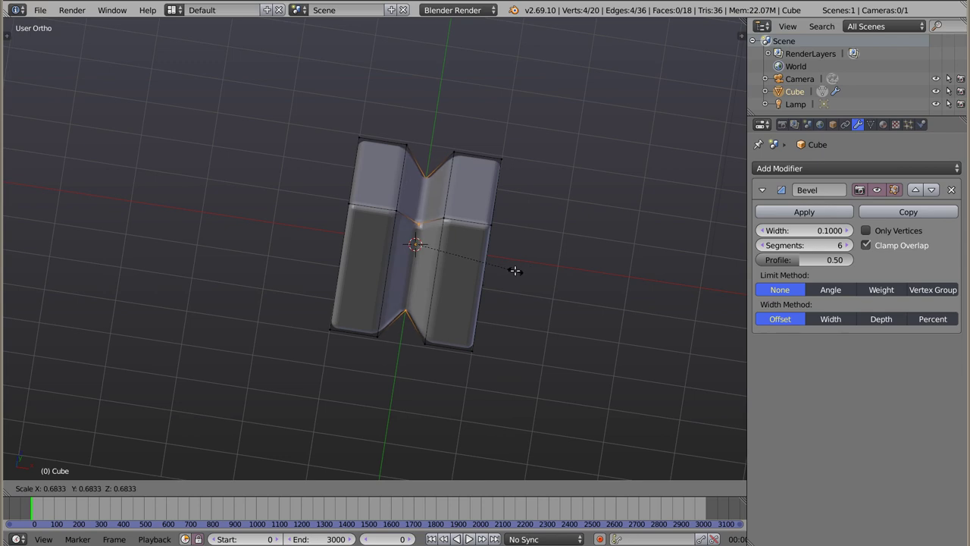
click(505, 272)
middle_drag(502, 271, 471, 271)
Cut a middle horizontal loop, scale it inward into a rounded X, and exit Edit Mode.
key(ctrl+r)
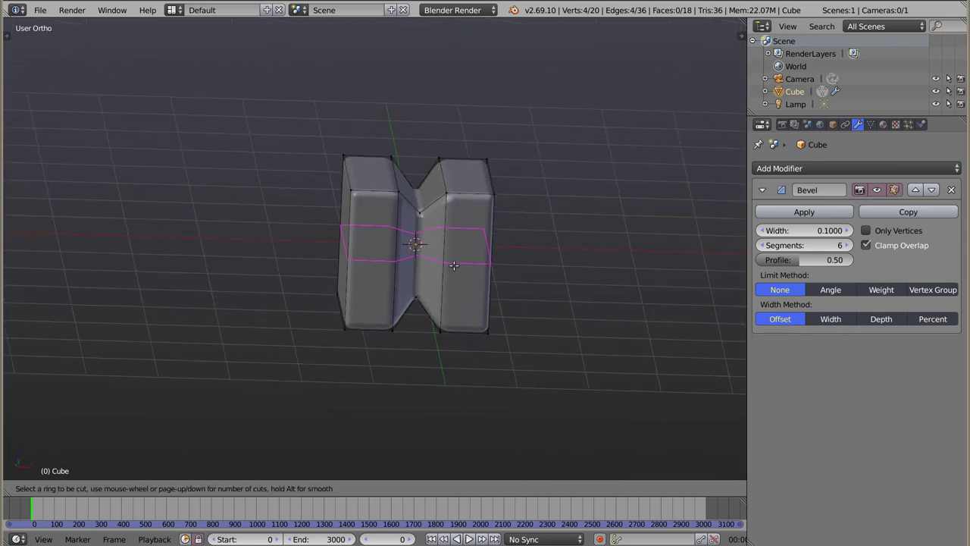
click(453, 265)
right_click(453, 265)
key(s)
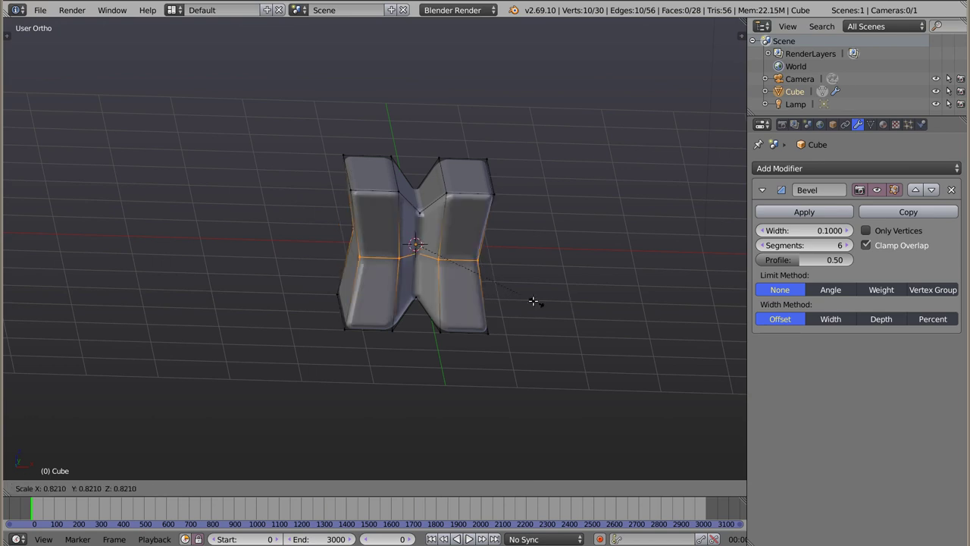
click(508, 296)
key(Tab)
mouse_move(493, 290)
middle_down()
mouse_move(361, 302)
mouse_move(340, 361)
mouse_move(494, 242)
mouse_move(520, 256)
mouse_move(388, 296)
mouse_move(394, 210)
middle_up()
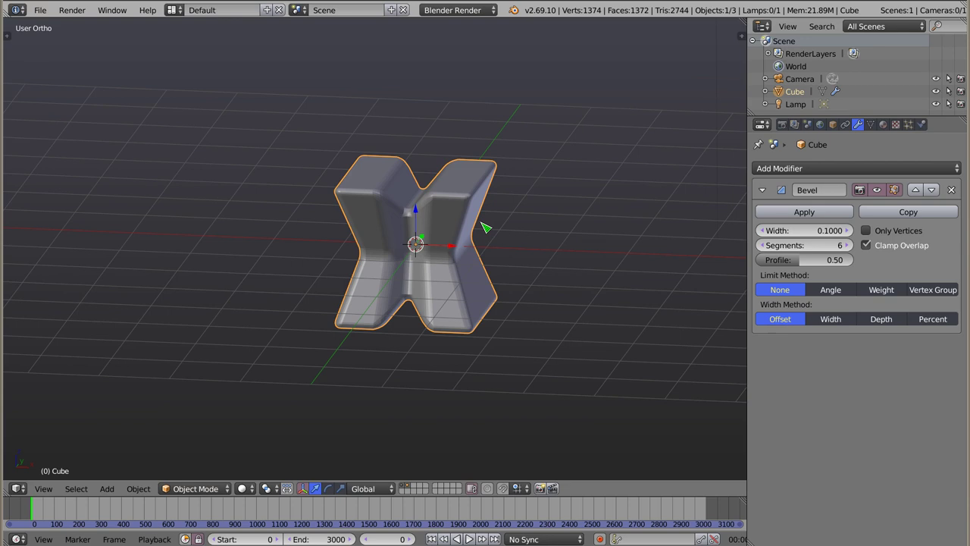
mouse_move(402, 241)
middle_down()
mouse_move(407, 262)
mouse_move(462, 199)
middle_up()
key(z)
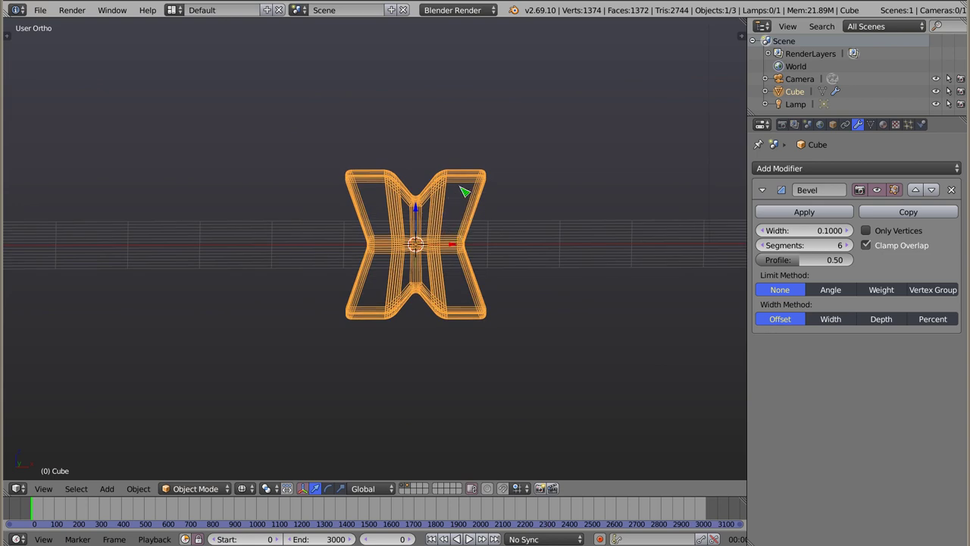
mouse_move(454, 213)
middle_down()
mouse_move(470, 195)
mouse_move(557, 258)
mouse_move(388, 279)
mouse_move(367, 351)
mouse_move(407, 227)
mouse_move(429, 222)
mouse_move(399, 213)
mouse_move(407, 401)
mouse_move(584, 346)
mouse_move(578, 217)
mouse_move(434, 295)
mouse_move(457, 234)
mouse_move(322, 197)
middle_up()
key(Tab)
key(Tab)
key(z)
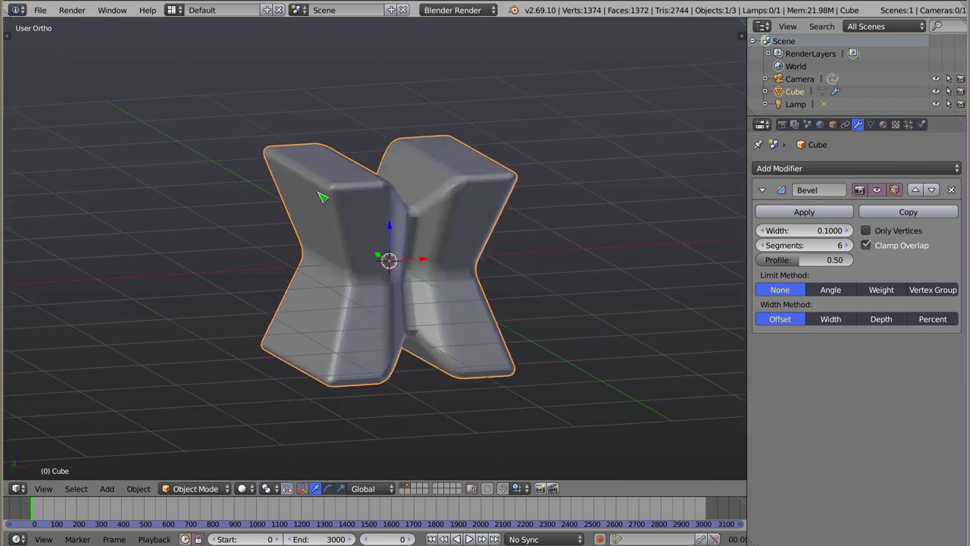